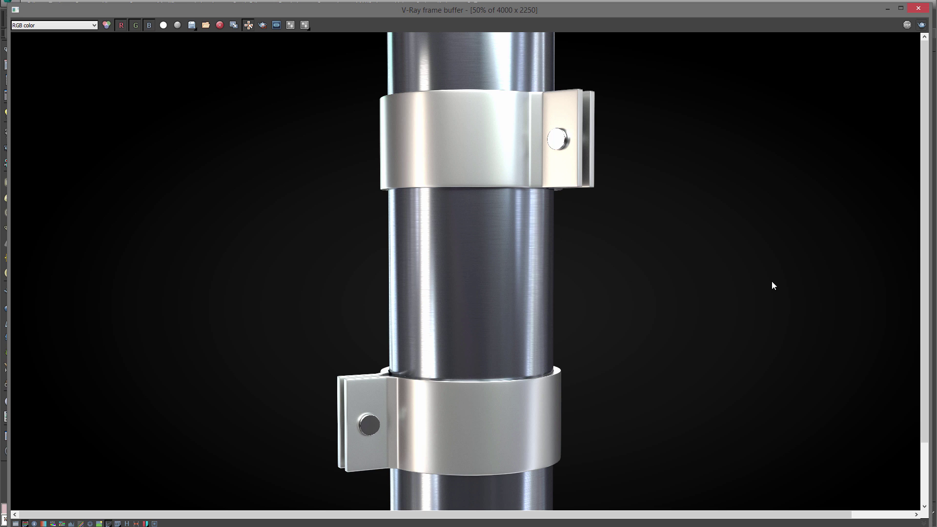
# Step: Examine the brushed metal finish of the pipe and clamps in the rendered image at 50% and 100%, and minimize the frame buffer
pyautogui.doubleClick(511, 268)
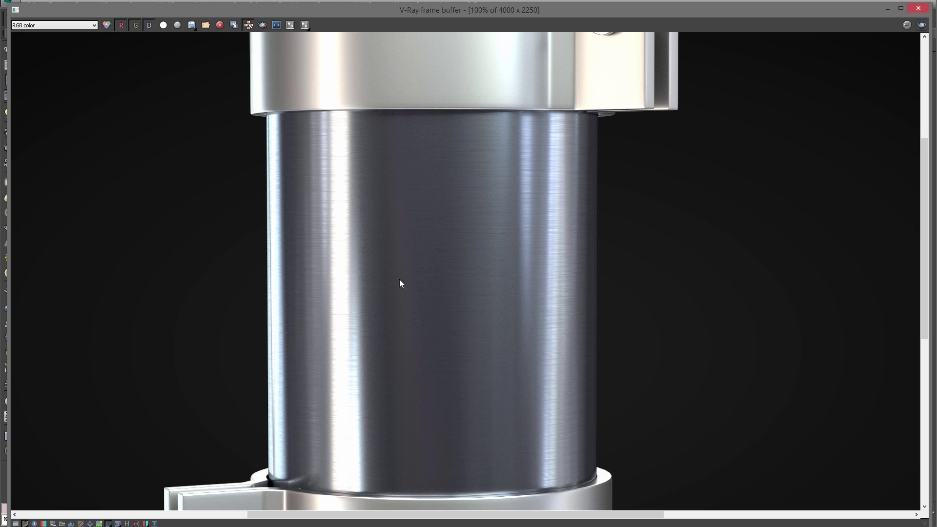
pyautogui.scroll(-1, 483, 278)
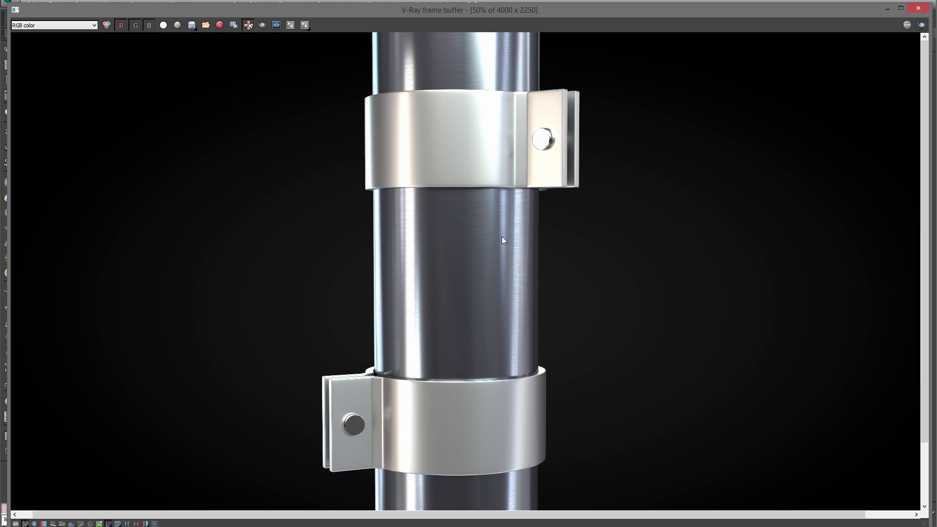
pyautogui.scroll(1, 505, 234)
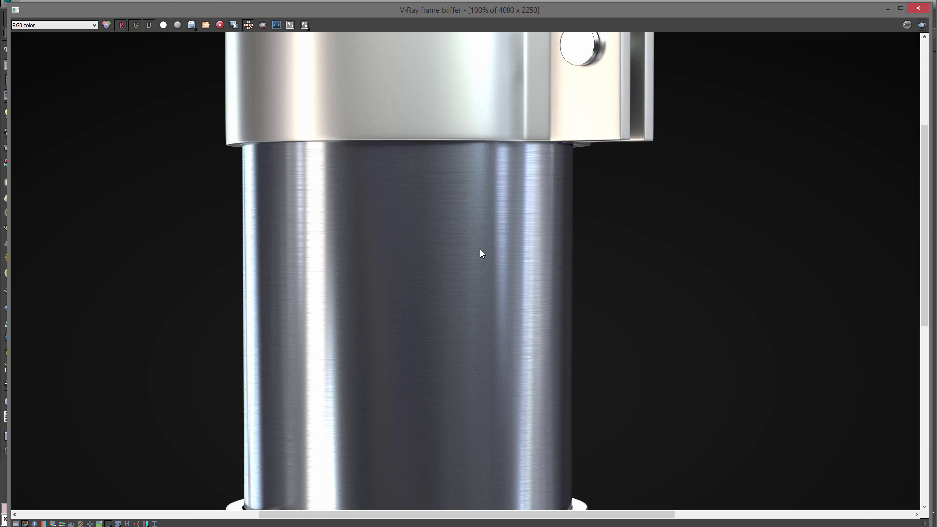
pyautogui.scroll(-1, 443, 255)
pyautogui.scroll(1, 415, 291)
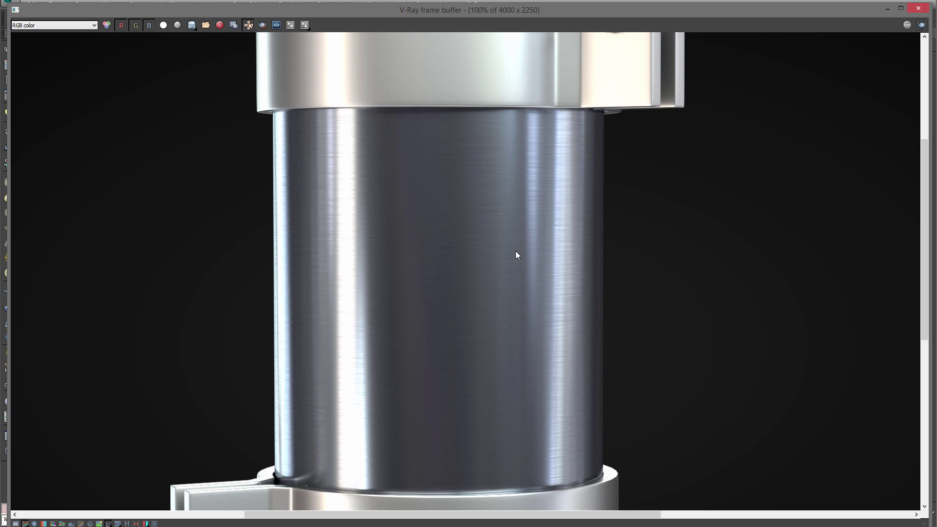
pyautogui.scroll(-2, 526, 247)
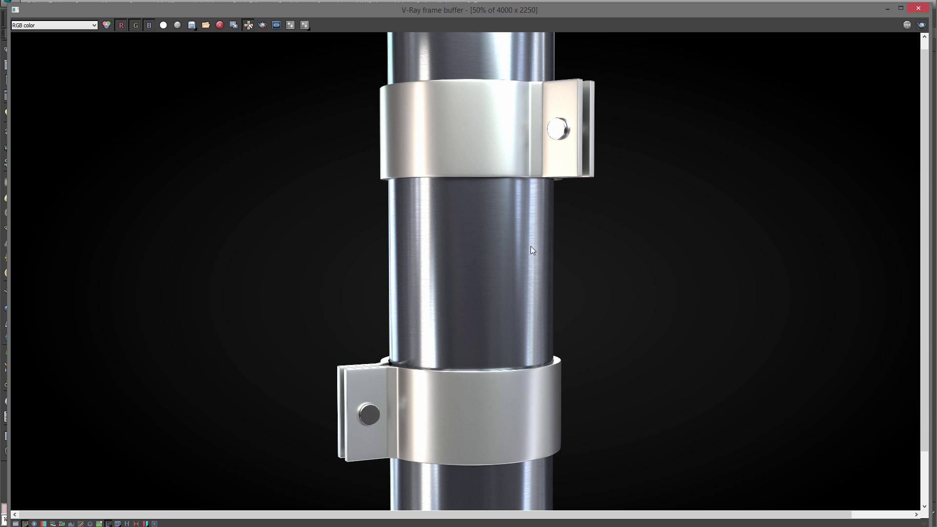
pyautogui.scroll(1, 531, 246)
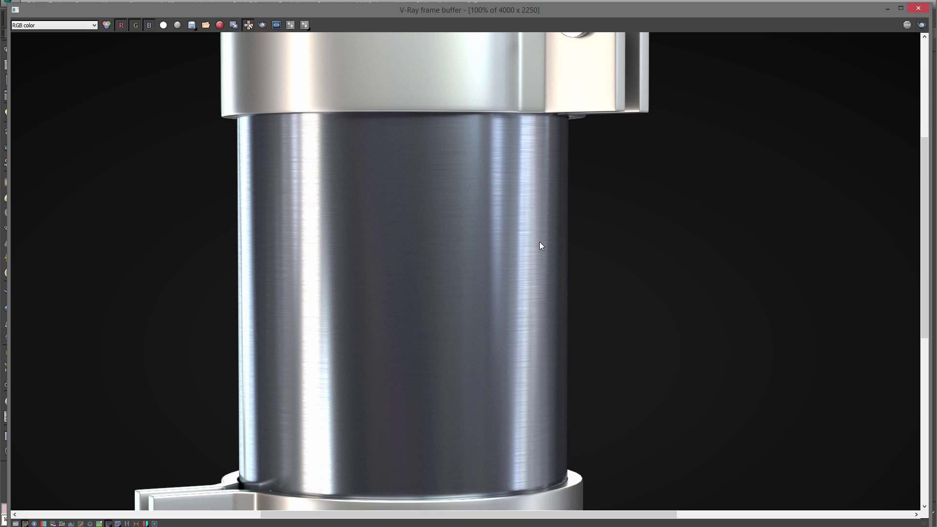
pyautogui.click(887, 8)
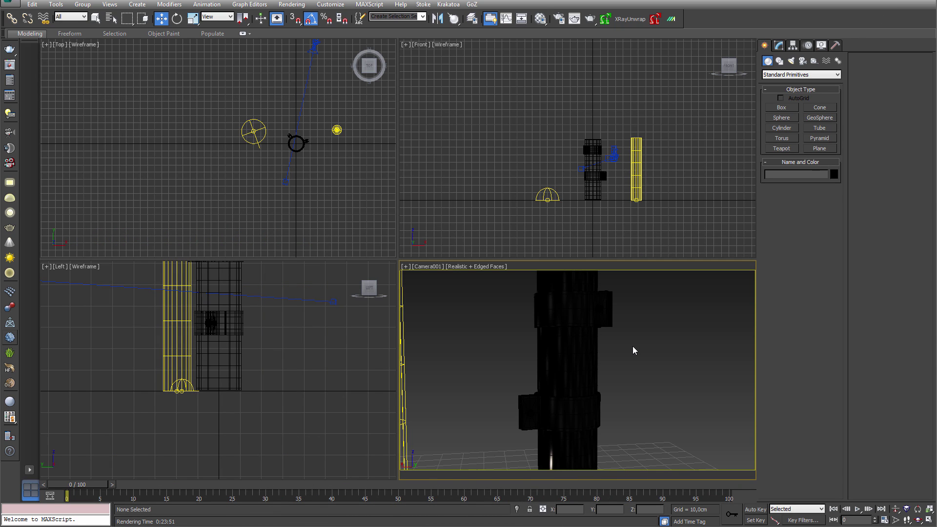
# Step: Inspect the pipe and the two clamp objects in the camera view, leaving nothing selected
pyautogui.click(562, 349)
pyautogui.click(672, 356)
pyautogui.click(582, 316)
pyautogui.click(562, 413)
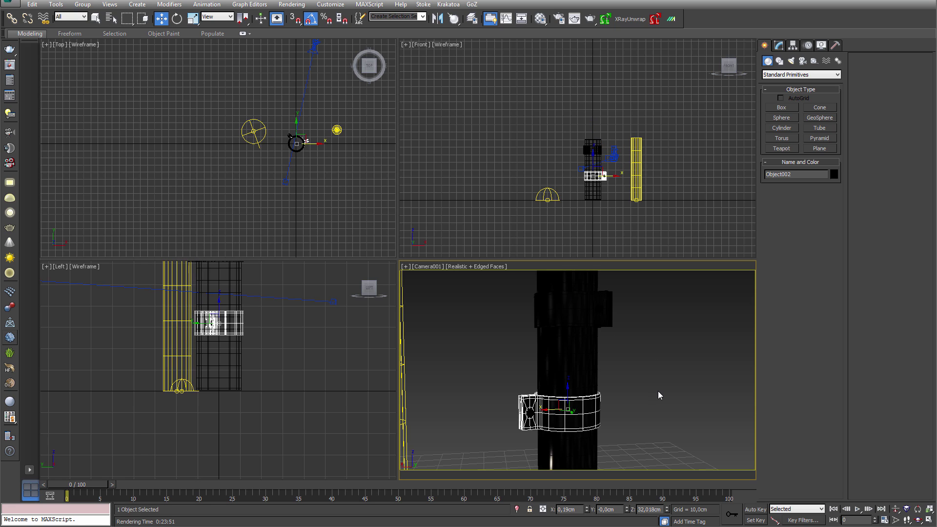
pyautogui.click(658, 391)
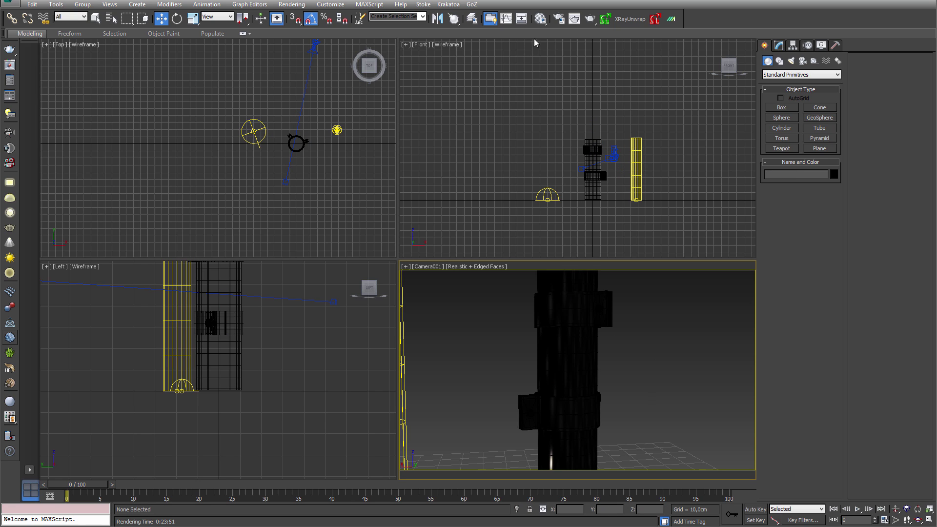
# Step: Set the render output size to 1280 x 720 and review the image sampler and global illumination settings
pyautogui.click(540, 19)
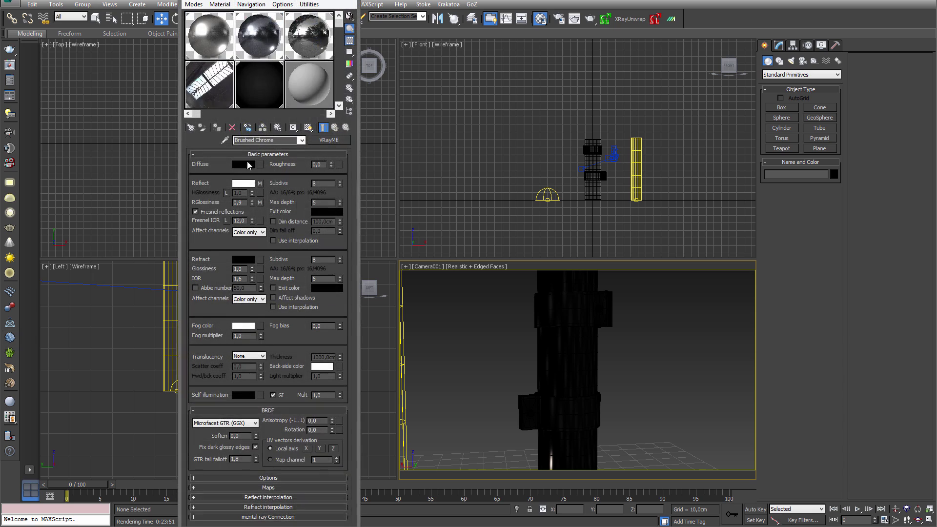
pyautogui.click(565, 19)
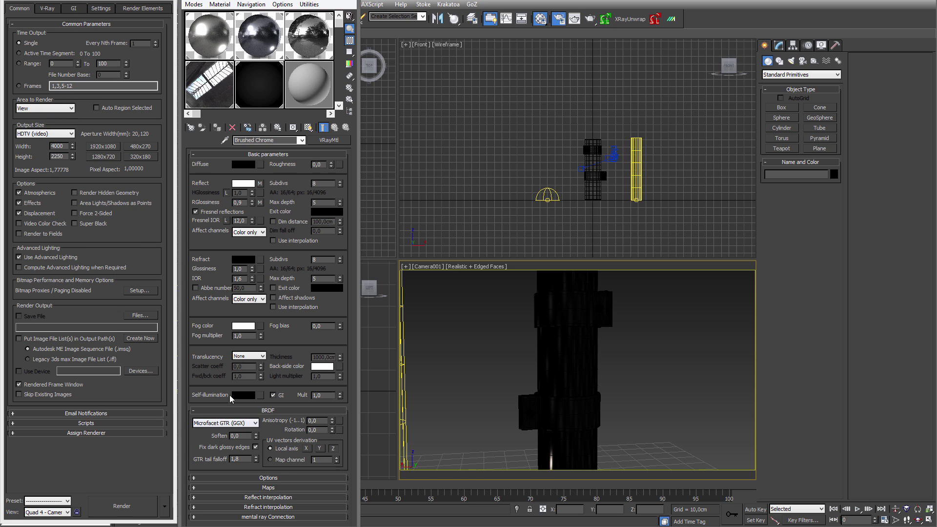
pyautogui.click(107, 156)
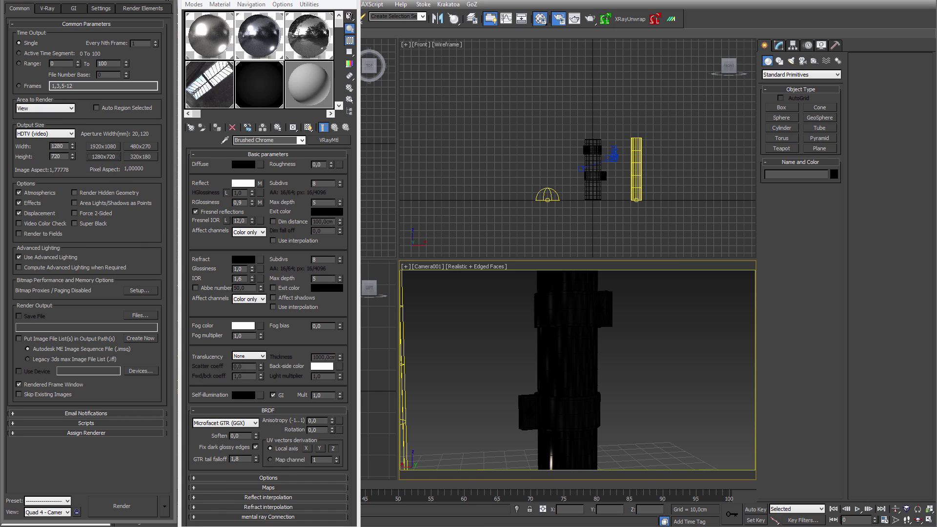
pyautogui.click(47, 8)
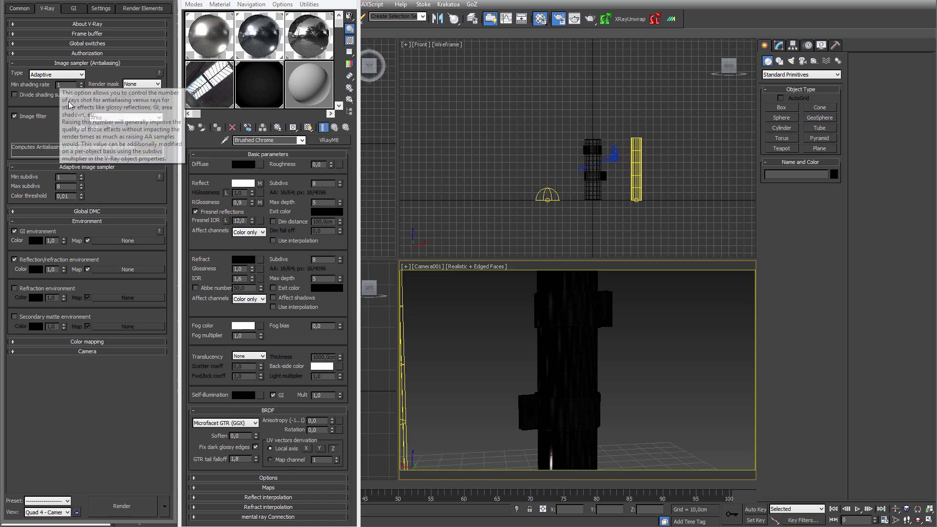
pyautogui.click(78, 11)
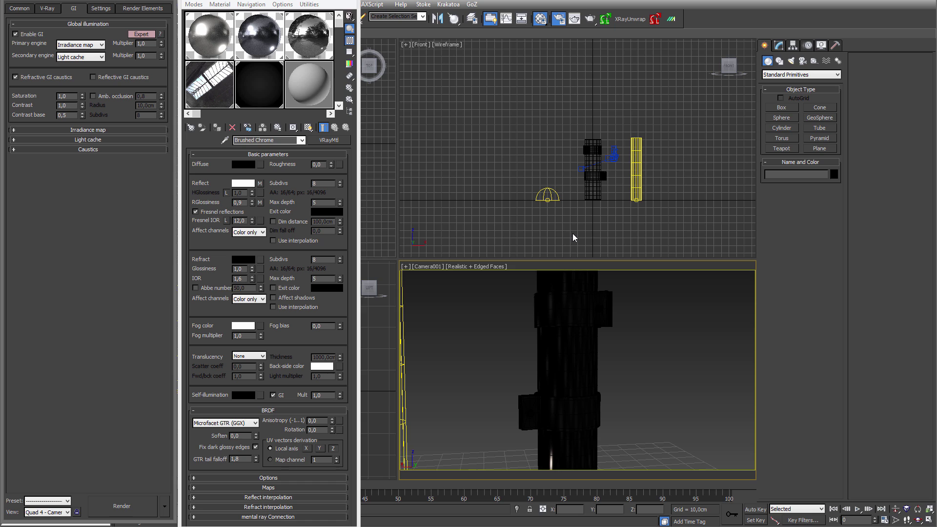
# Step: Select the dome light and show its parameters, including the dome light options
pyautogui.click(547, 202)
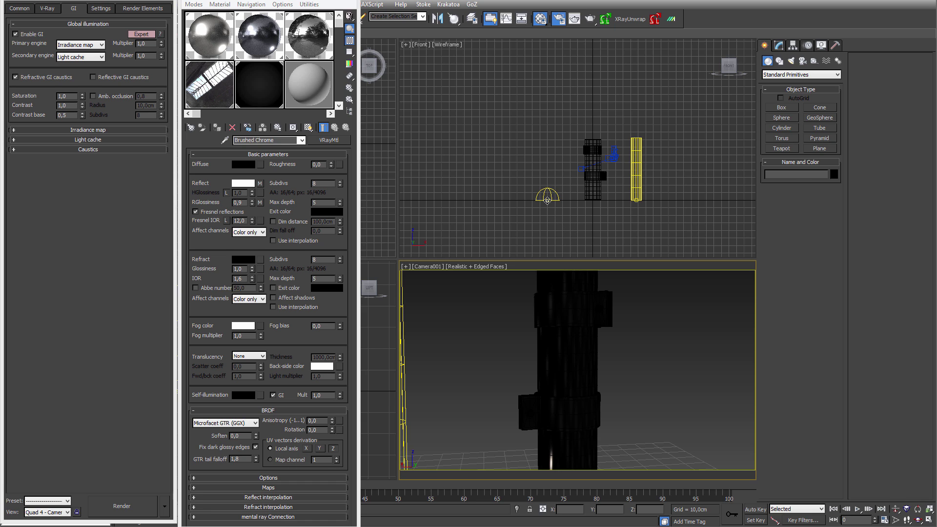
pyautogui.click(779, 46)
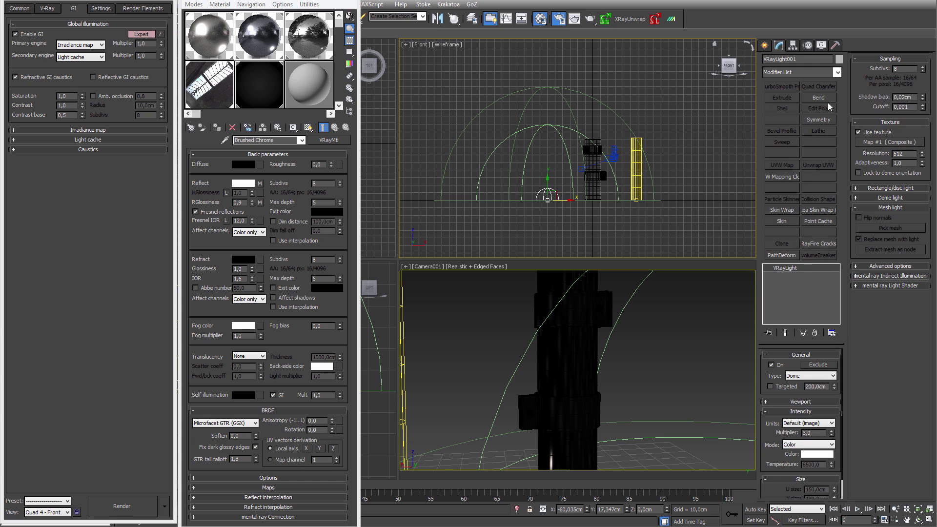
pyautogui.click(883, 198)
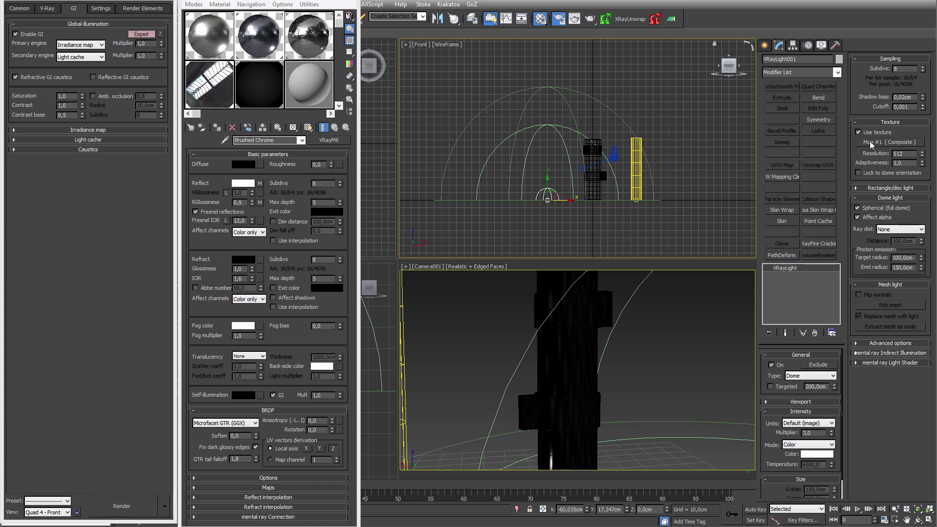
# Step: Examine the dome light's Composite map, its HDRI layer and the Screen blending mode of Layer 2
pyautogui.click(223, 76)
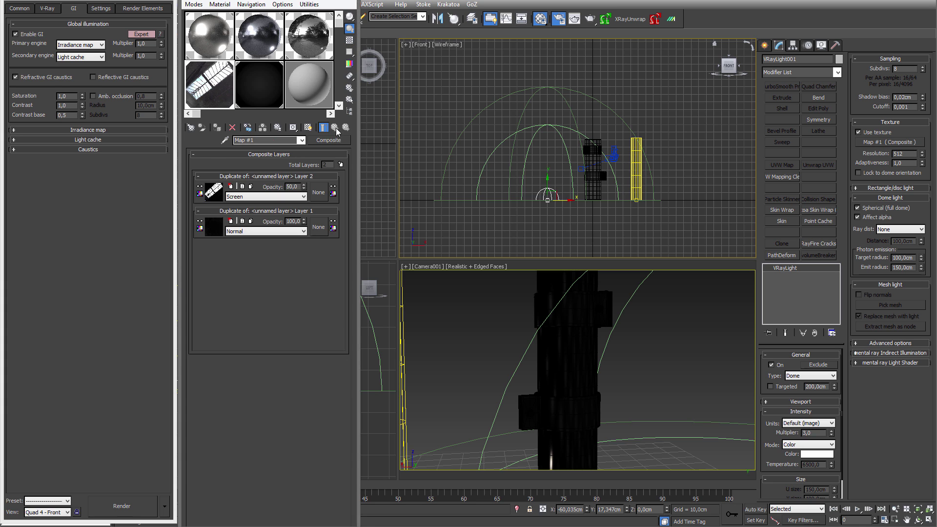
pyautogui.click(213, 226)
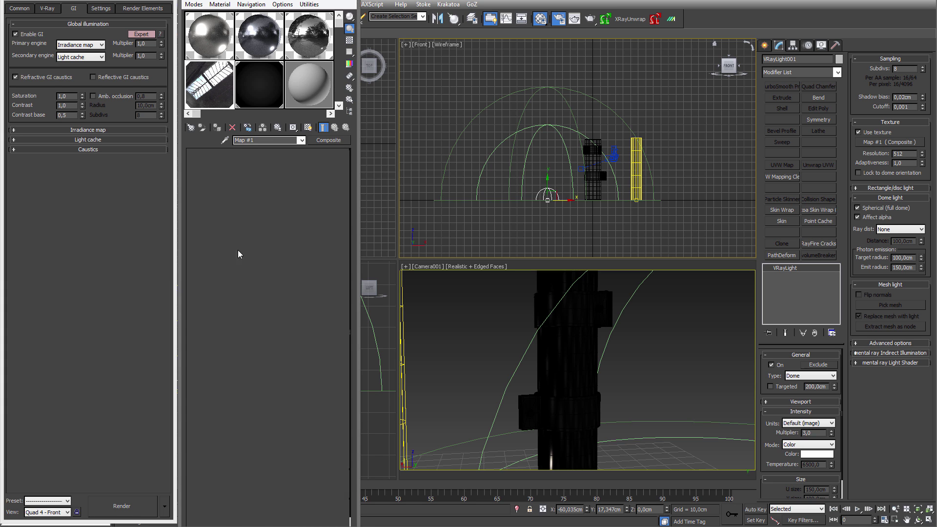
pyautogui.click(334, 127)
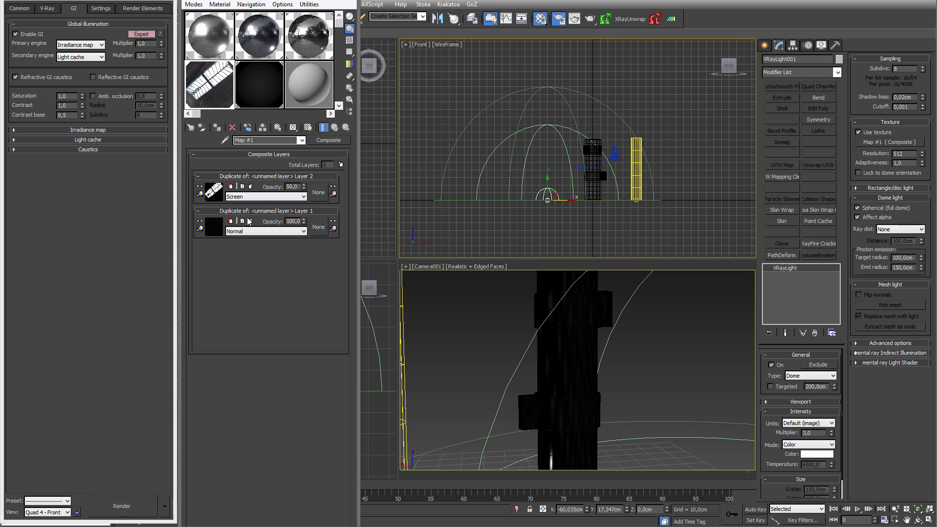
pyautogui.click(212, 231)
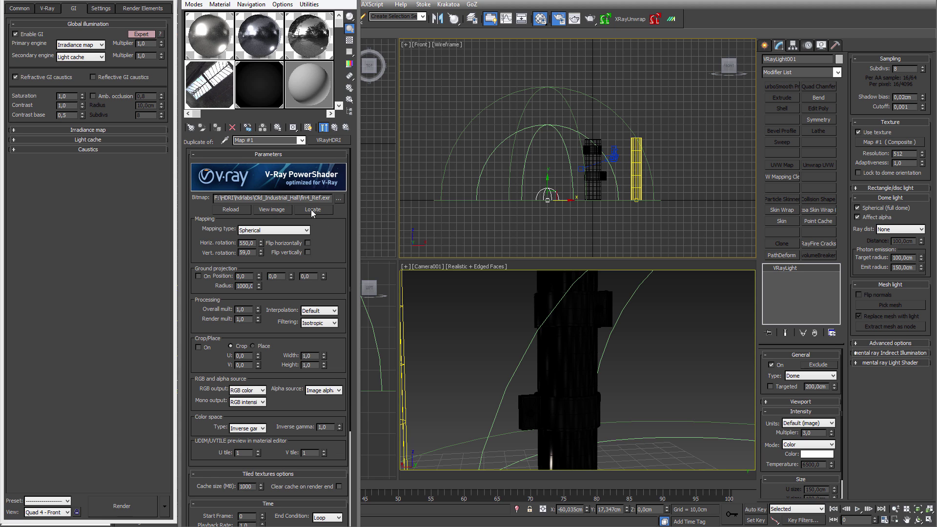
pyautogui.click(334, 127)
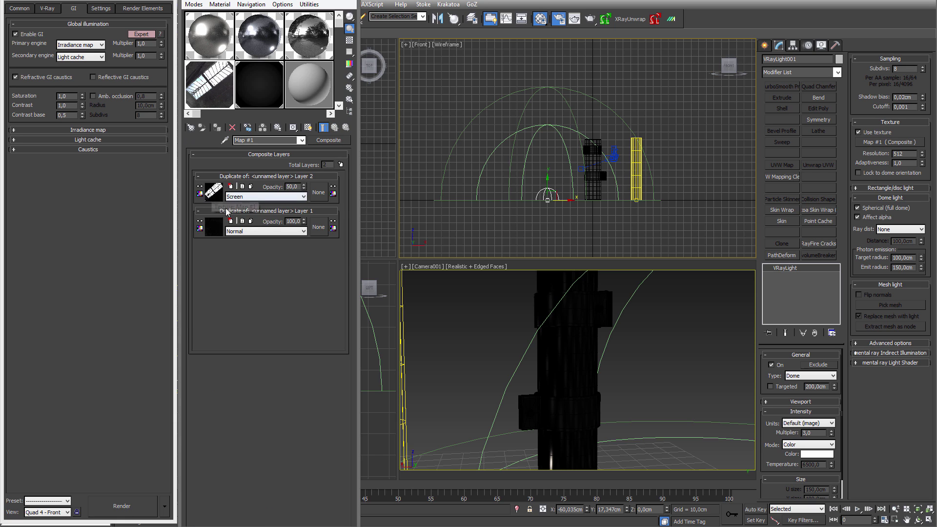
pyautogui.click(266, 196)
pyautogui.click(254, 261)
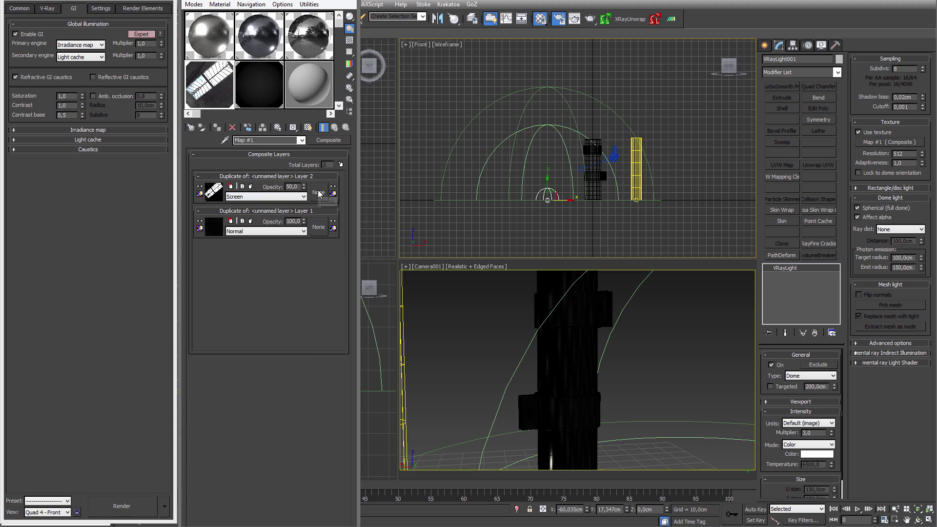
# Step: Inspect the cylindrical mesh light and the clamps, select the pipe, and show the Brushed Chrome material's parameters
pyautogui.click(635, 164)
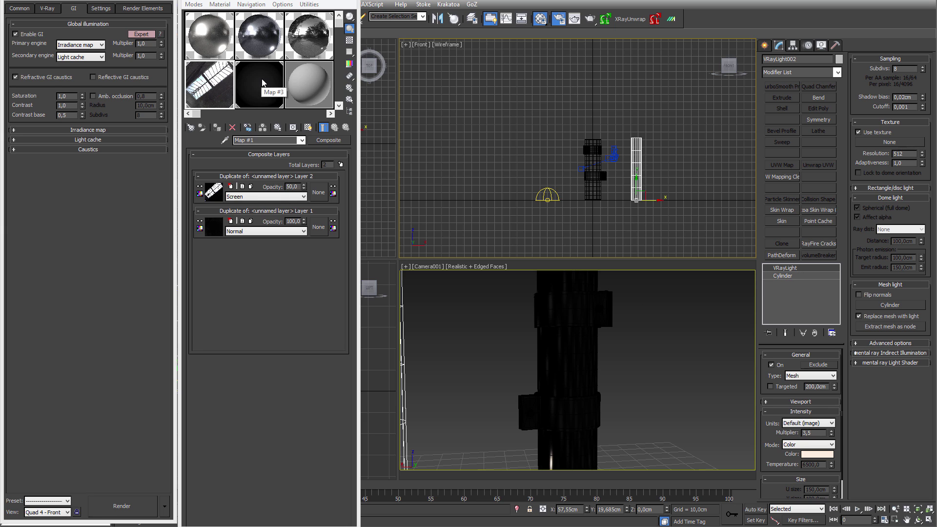
pyautogui.click(579, 314)
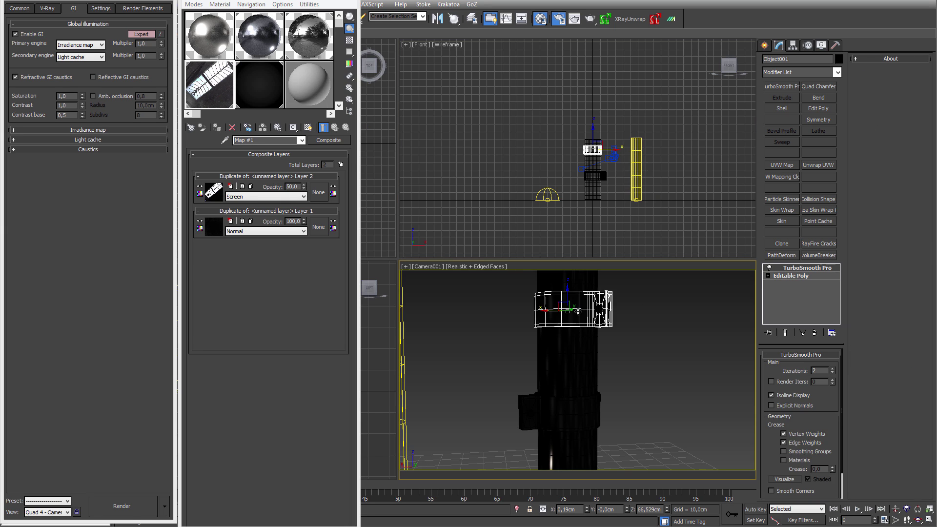
pyautogui.click(561, 413)
pyautogui.click(575, 361)
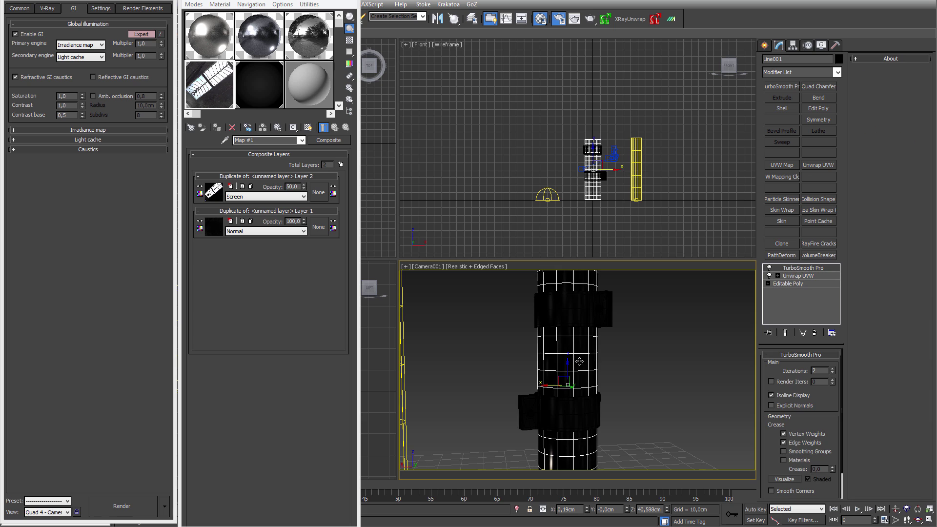
pyautogui.click(247, 44)
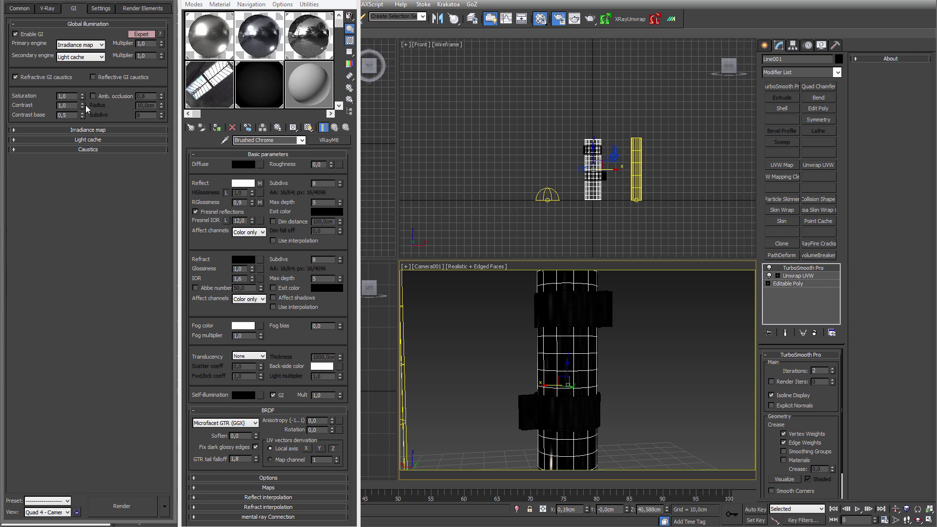
# Step: Review the renderer's system and V-Ray settings and close the render setup
pyautogui.click(101, 9)
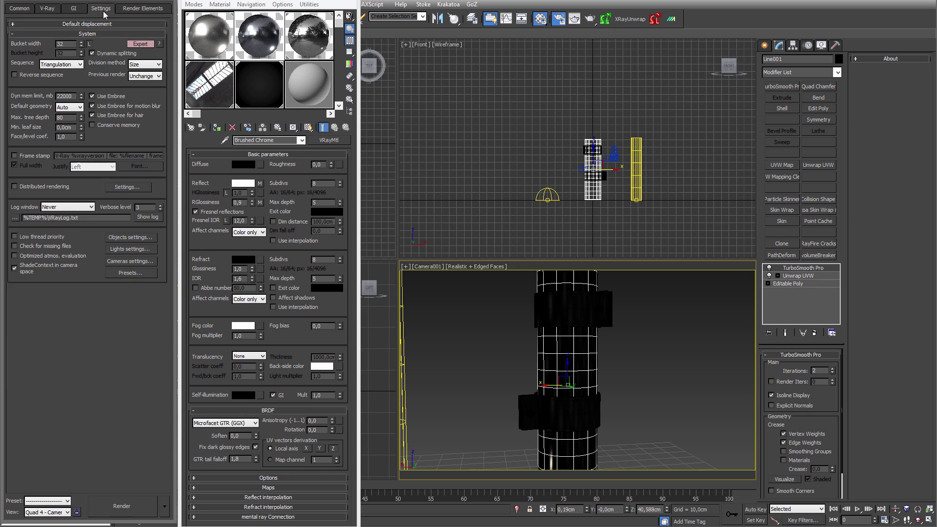
pyautogui.click(47, 8)
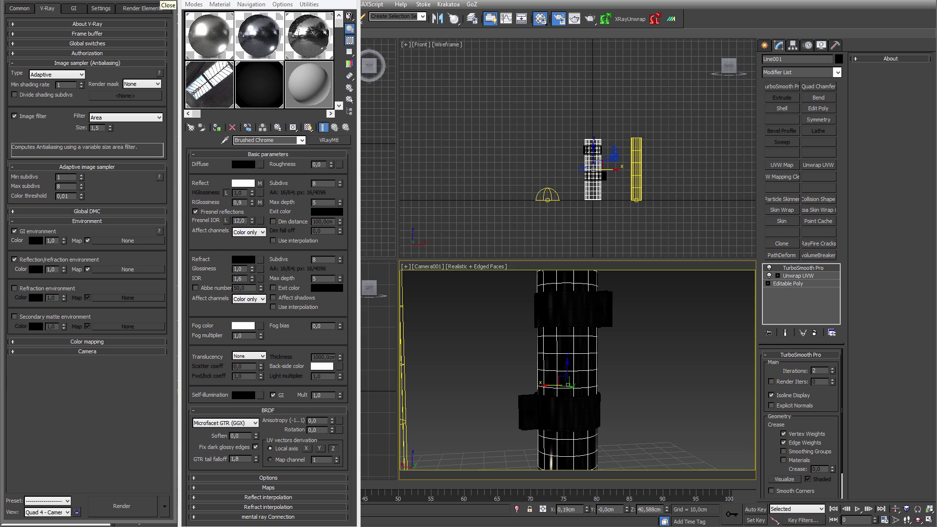
pyautogui.click(172, 2)
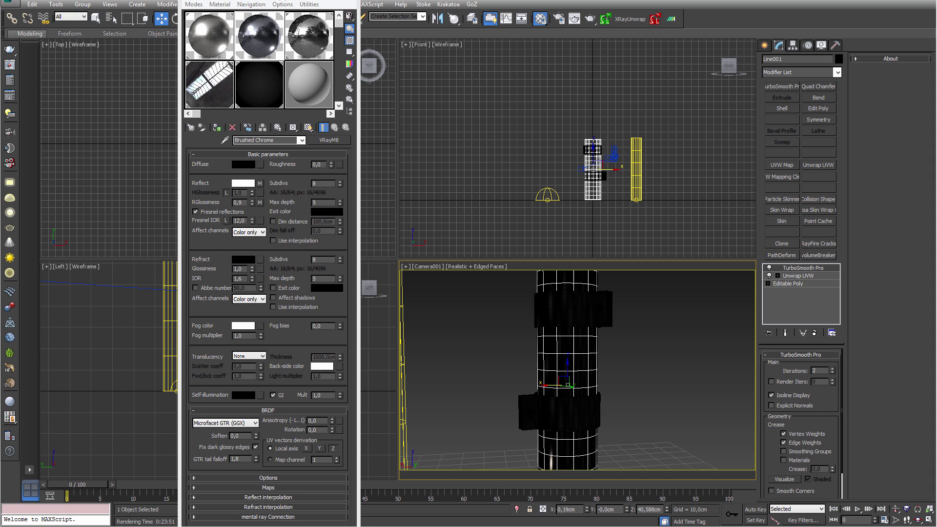
# Step: Create a fresh VRayMtl in the grey 09 - Default material slot
pyautogui.moveTo(332, 4); pyautogui.dragTo(263, 3)
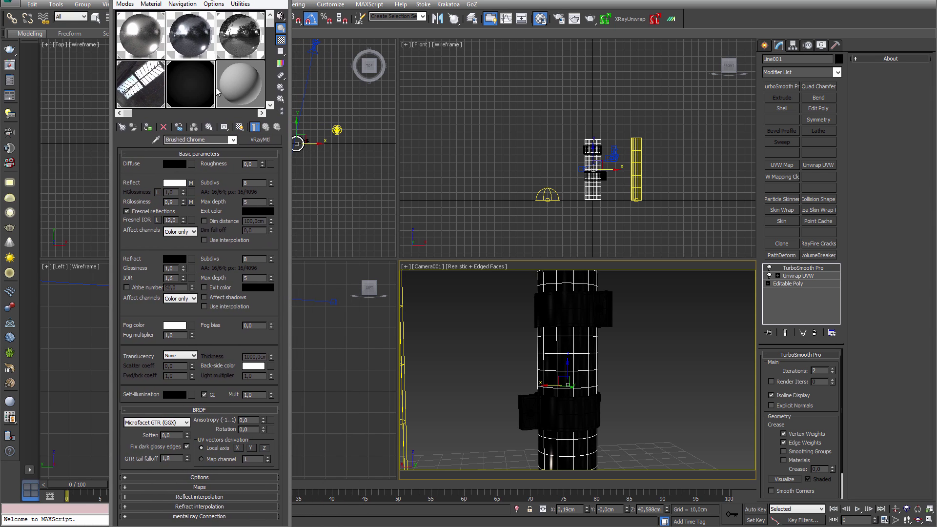
pyautogui.click(237, 91)
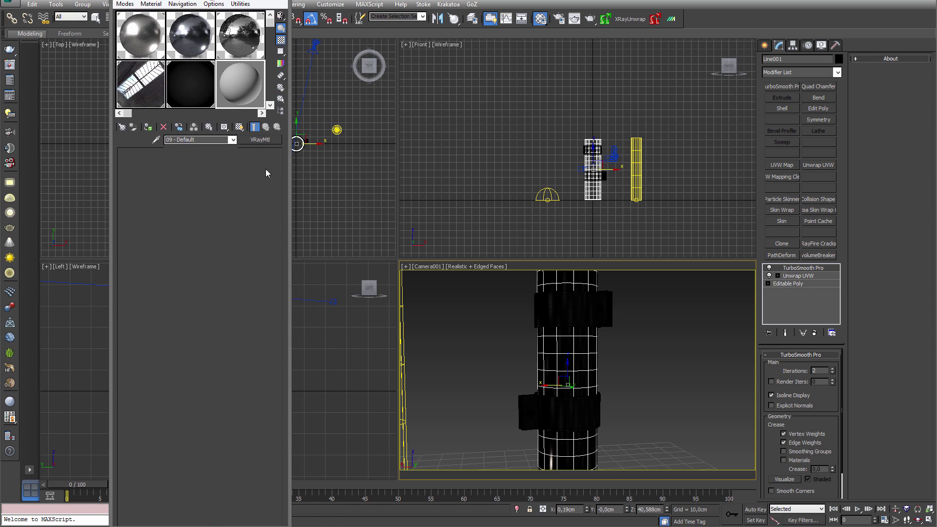
pyautogui.click(260, 140)
pyautogui.doubleClick(412, 219)
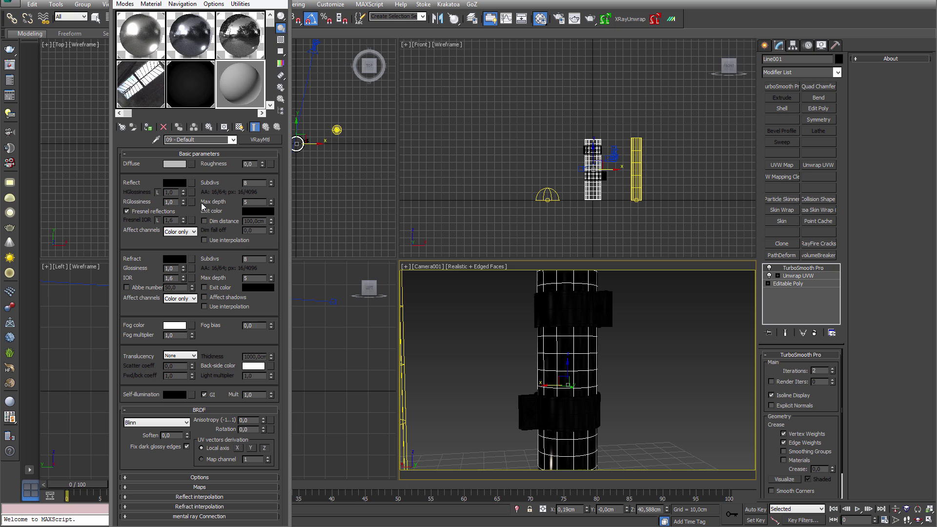
# Step: Assign a BerconNoise map to the diffuse channel of the 09 - Default material
pyautogui.click(192, 164)
pyautogui.moveTo(503, 63); pyautogui.dragTo(462, 87)
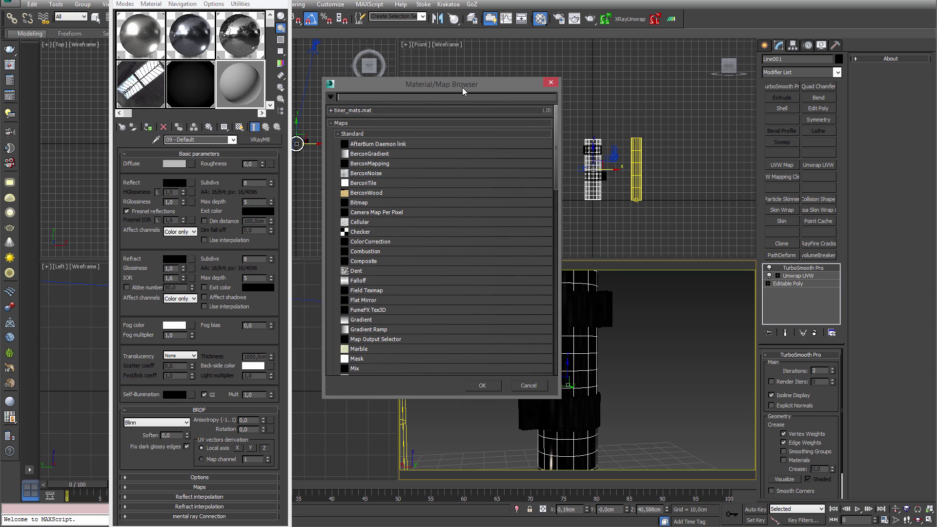
pyautogui.click(373, 174)
pyautogui.doubleClick(374, 174)
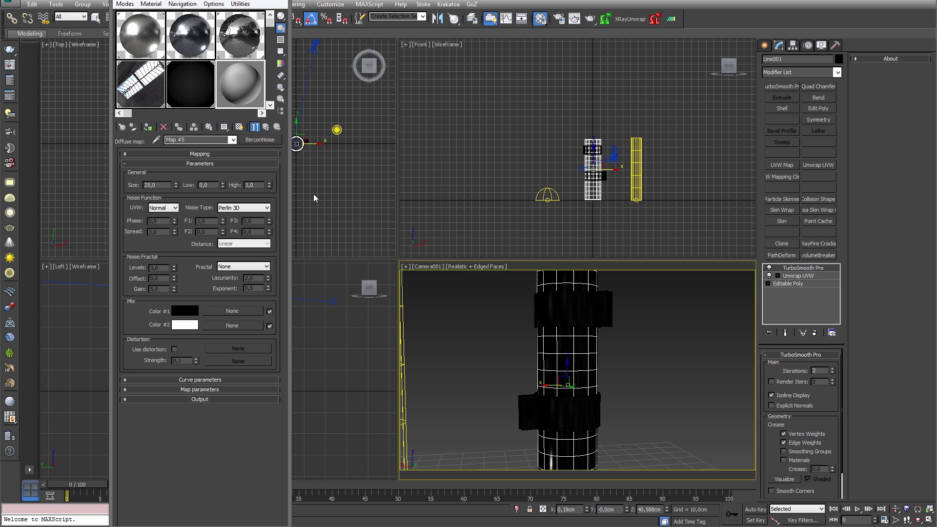
# Step: Set the BerconNoise size to 1 and open an enlarged preview of the noise map
pyautogui.click(254, 127)
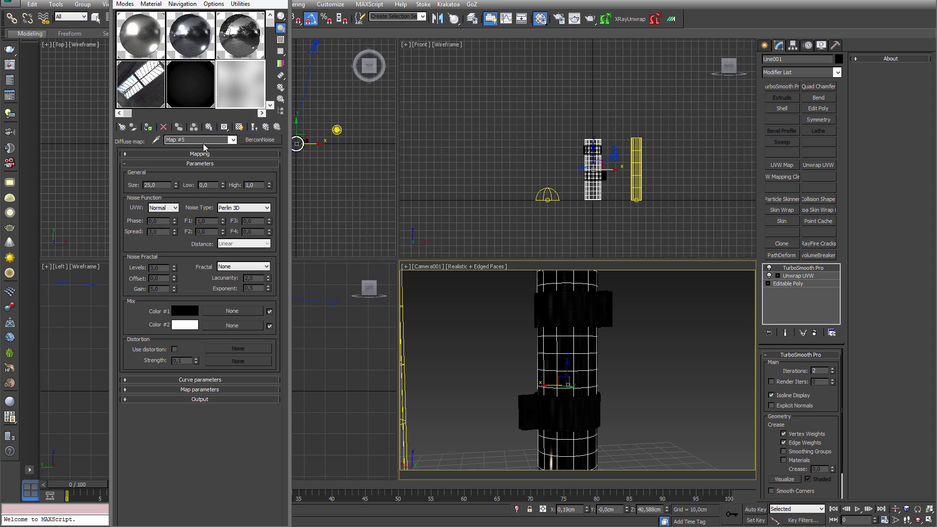
pyautogui.doubleClick(156, 186)
pyautogui.write('10')
pyautogui.press('Return')
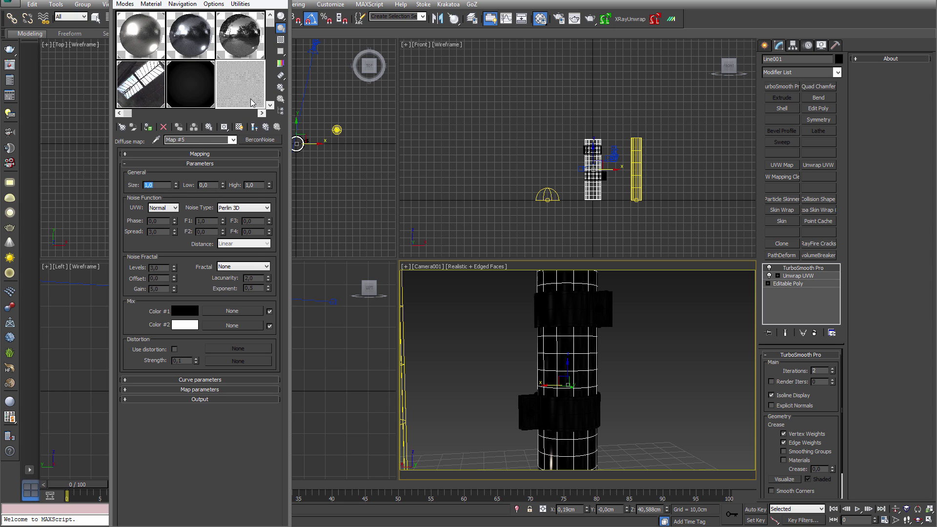
pyautogui.doubleClick(252, 103)
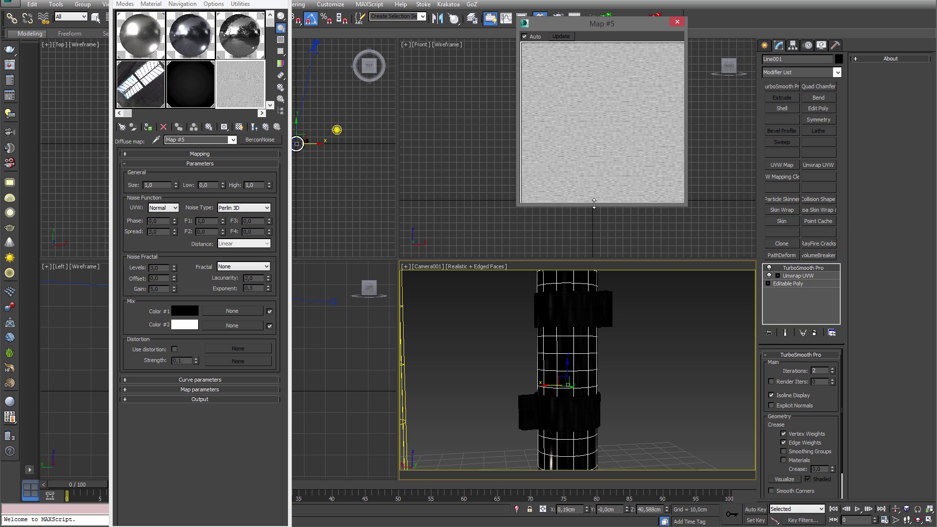
pyautogui.moveTo(595, 205); pyautogui.dragTo(591, 340)
pyautogui.moveTo(542, 23); pyautogui.dragTo(329, 71)
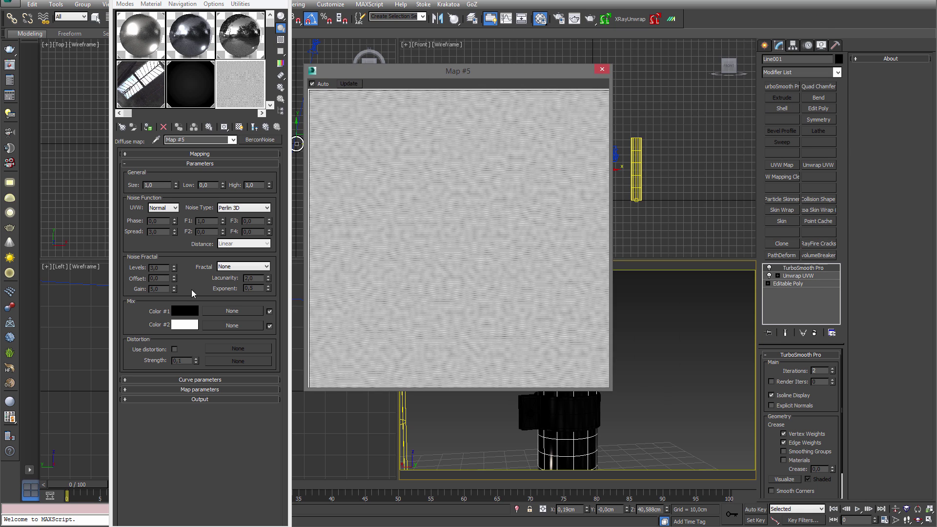
# Step: Switch the noise fractal type to Fractal and set the noise size to 0.5
pyautogui.click(231, 267)
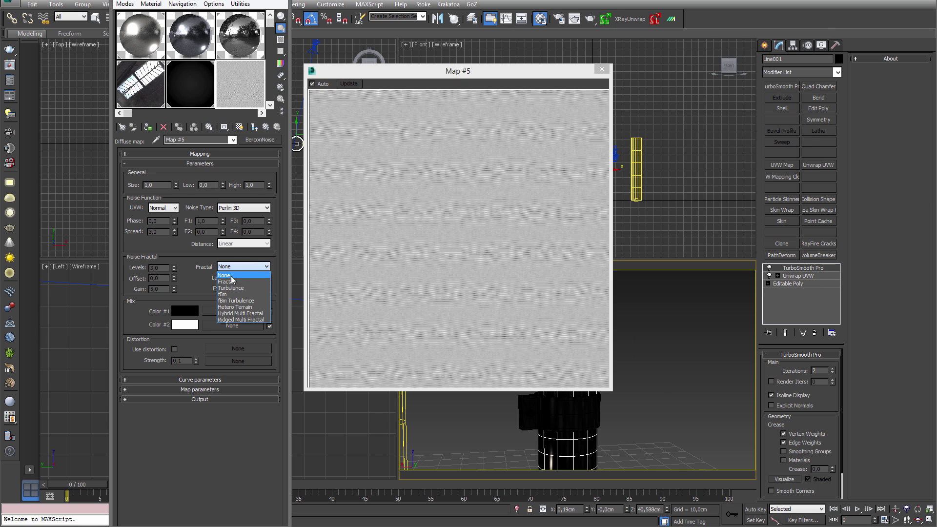
pyautogui.click(232, 283)
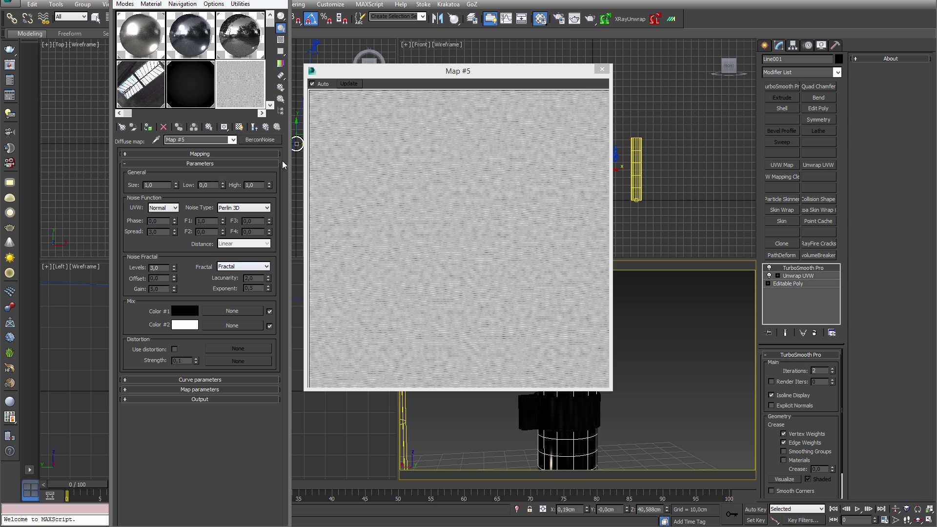
pyautogui.doubleClick(157, 185)
pyautogui.write('0,5')
pyautogui.press('Return')
# Step: Stretch the noise into horizontal streaks with mapping sizes X 1000 cm and Y 0.5 cm, and close the preview
pyautogui.click(227, 154)
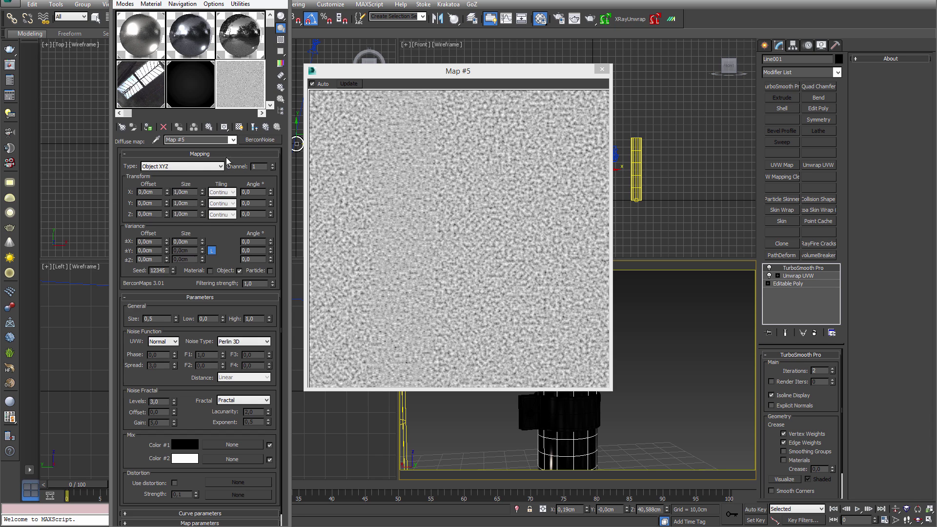
pyautogui.doubleClick(185, 192)
pyautogui.write('1000')
pyautogui.press('Return')
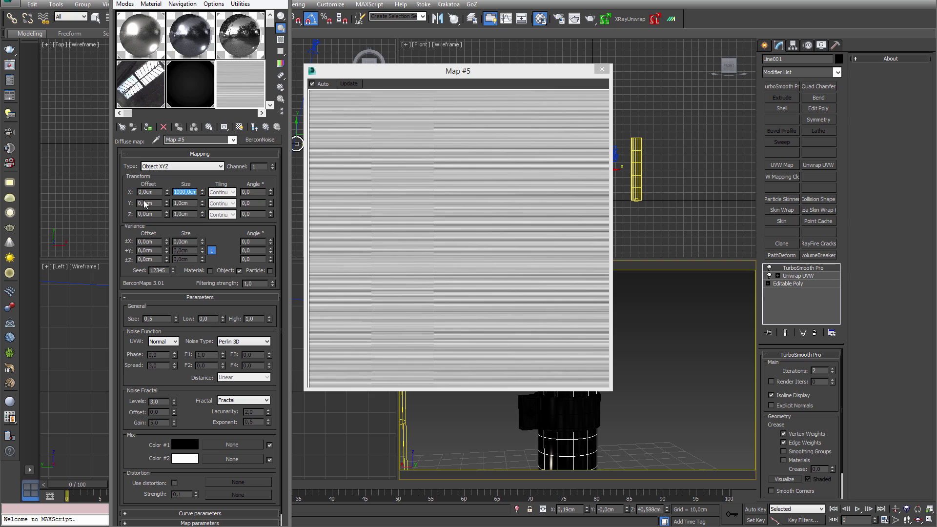
pyautogui.doubleClick(185, 203)
pyautogui.write(',5')
pyautogui.press('Return')
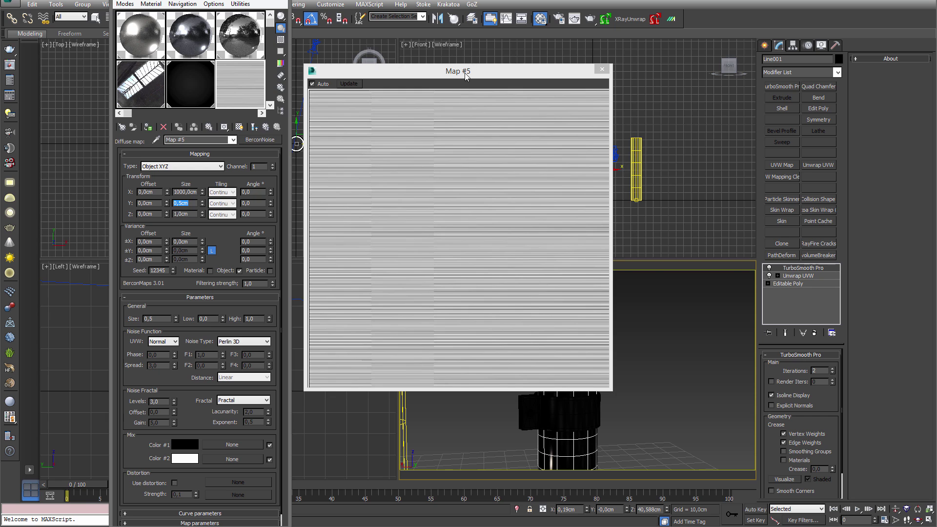
pyautogui.moveTo(466, 75); pyautogui.dragTo(452, 48)
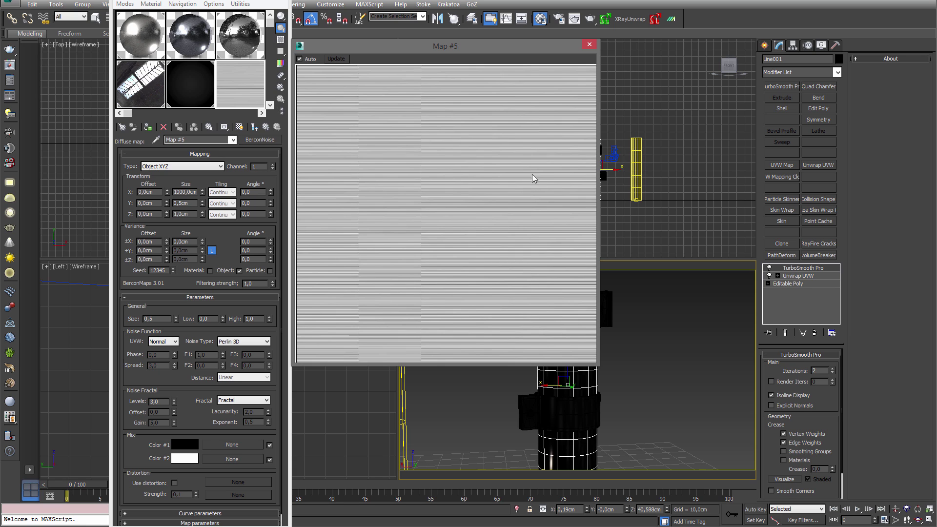
pyautogui.click(589, 44)
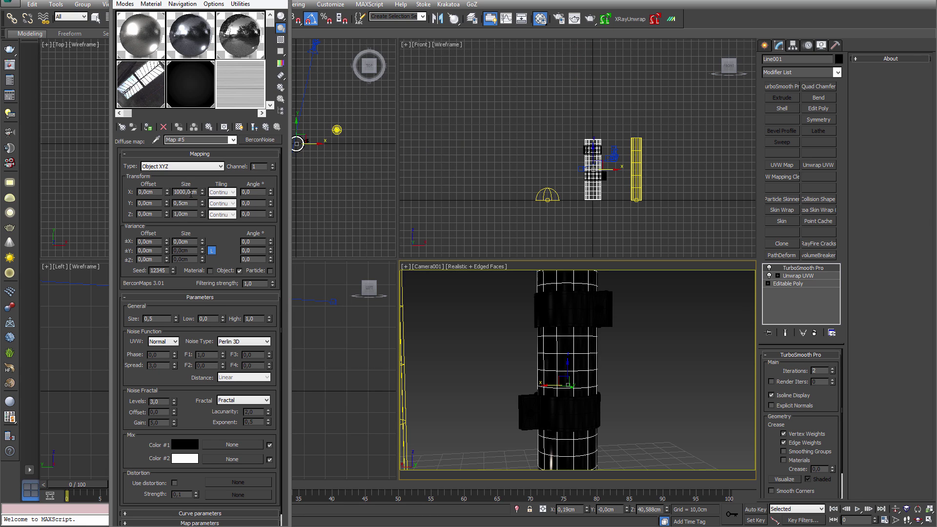
# Step: Clear the noise map from the 09 - Default material's diffuse channel and assign a Composite map in its place
pyautogui.doubleClick(186, 192)
pyautogui.click(254, 127)
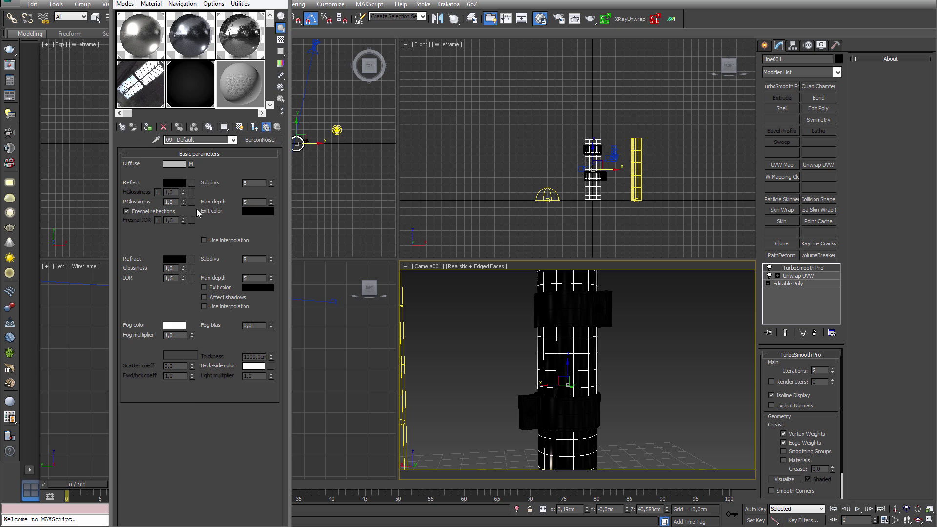
pyautogui.rightClick(191, 163)
pyautogui.click(205, 193)
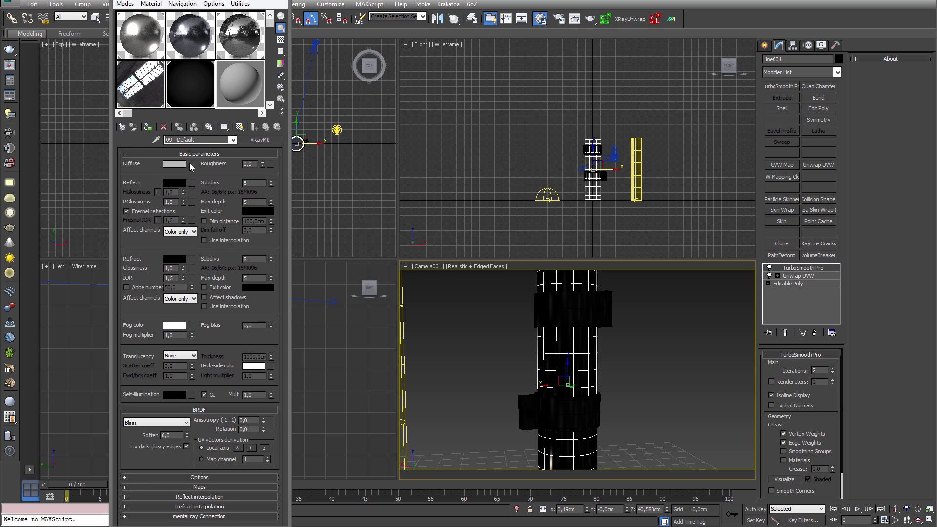
pyautogui.click(192, 164)
pyautogui.click(351, 133)
pyautogui.click(351, 134)
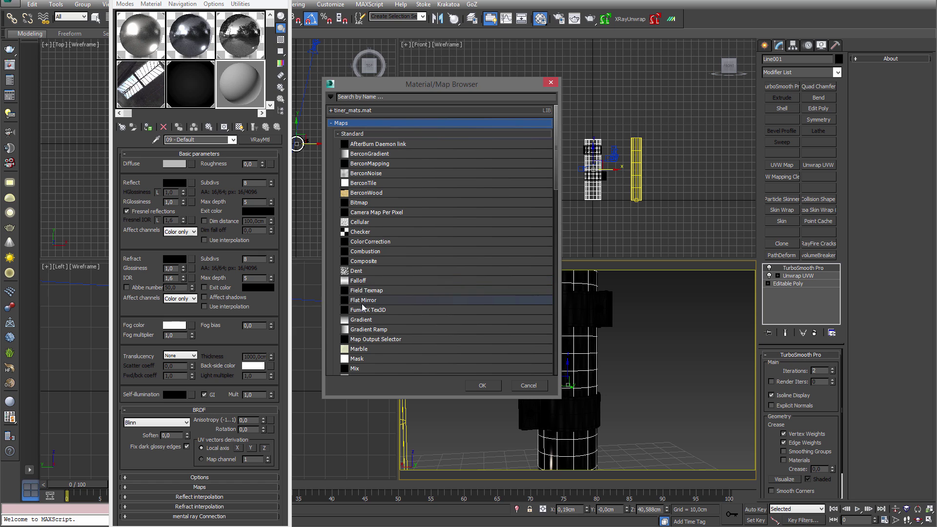
pyautogui.doubleClick(366, 261)
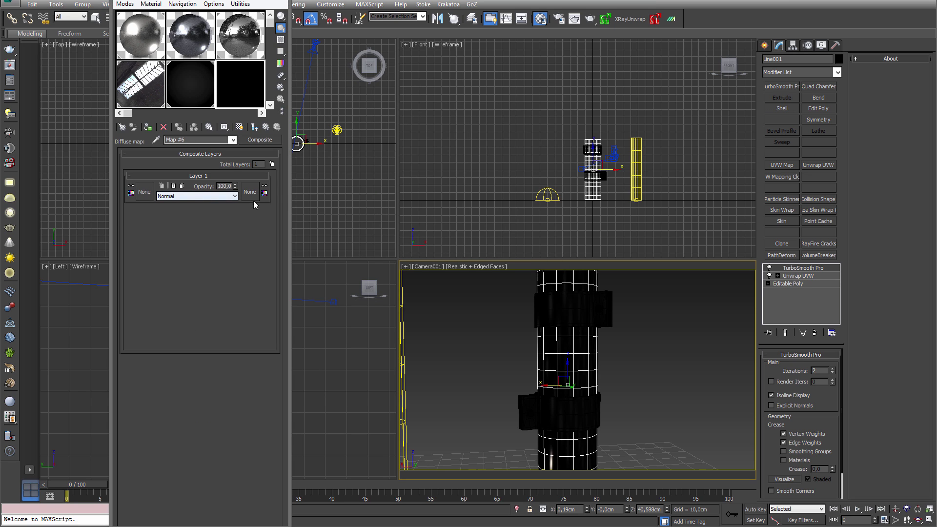
# Step: Assign a BerconNoise map to Layer 1 of the Composite, keeping the Normal blend mode
pyautogui.click(209, 196)
pyautogui.click(196, 202)
pyautogui.click(145, 193)
pyautogui.doubleClick(371, 174)
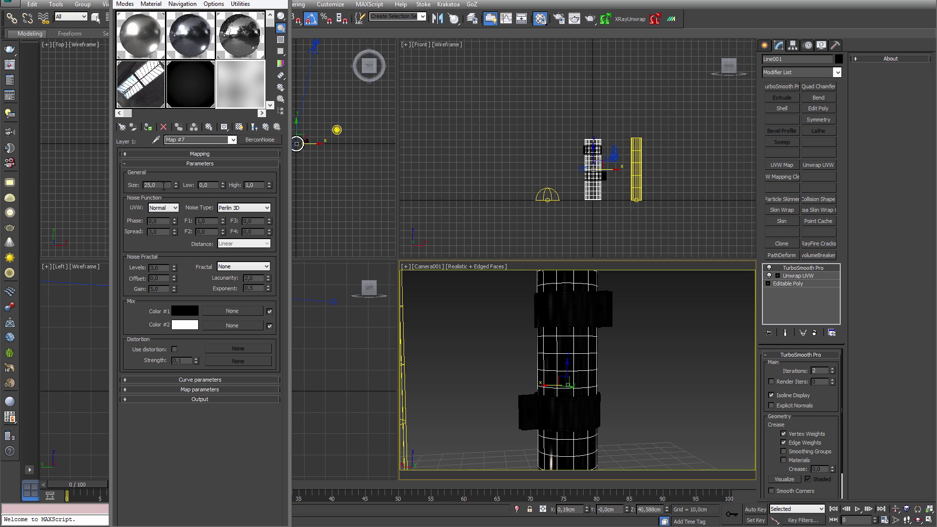
# Step: Set the Layer 1 noise mapping type to Explicit Map Channel 2D
pyautogui.click(195, 154)
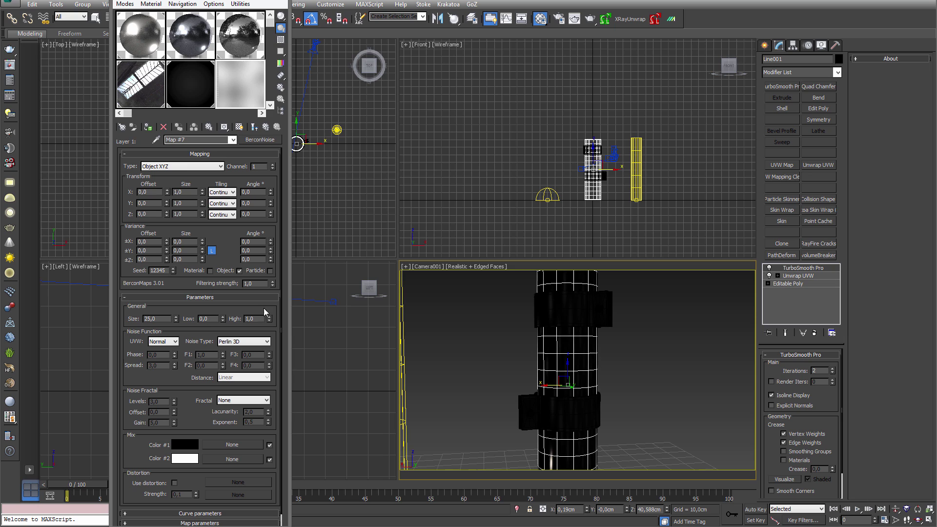
pyautogui.click(189, 168)
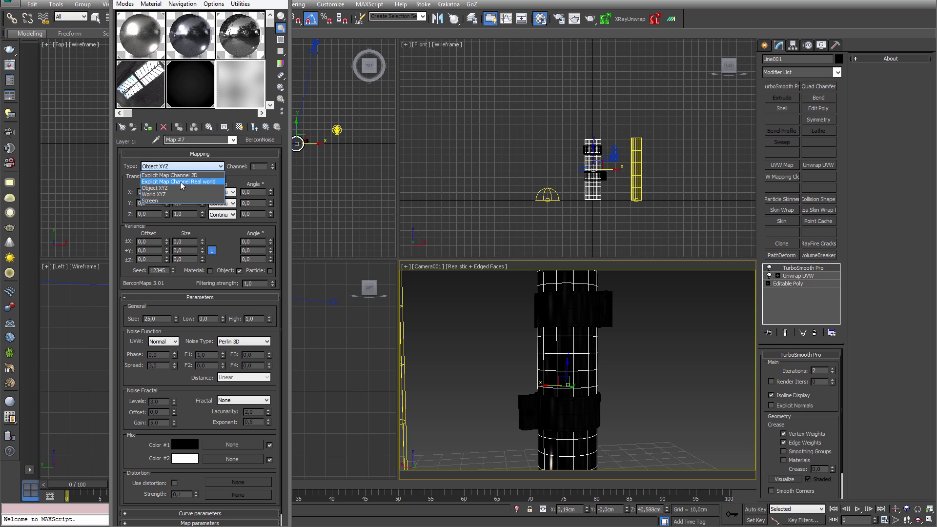
pyautogui.click(181, 182)
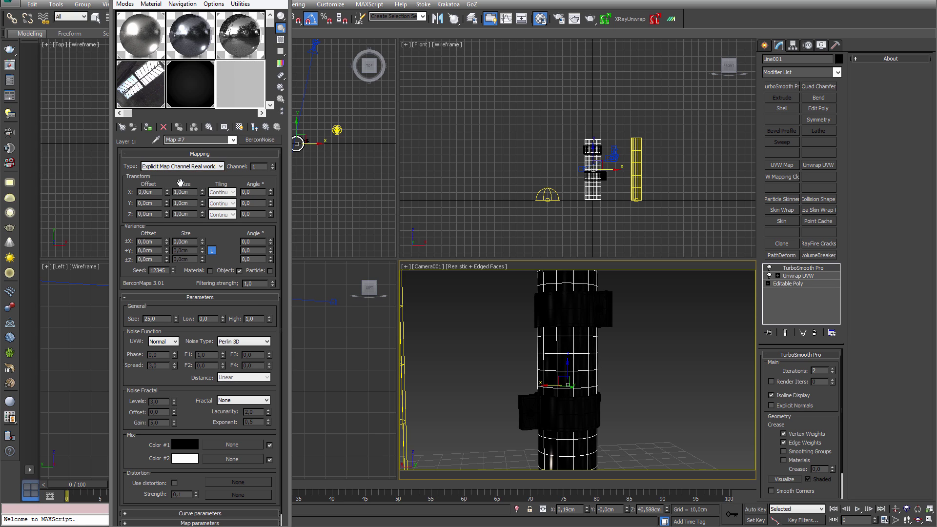
pyautogui.click(179, 166)
pyautogui.click(176, 174)
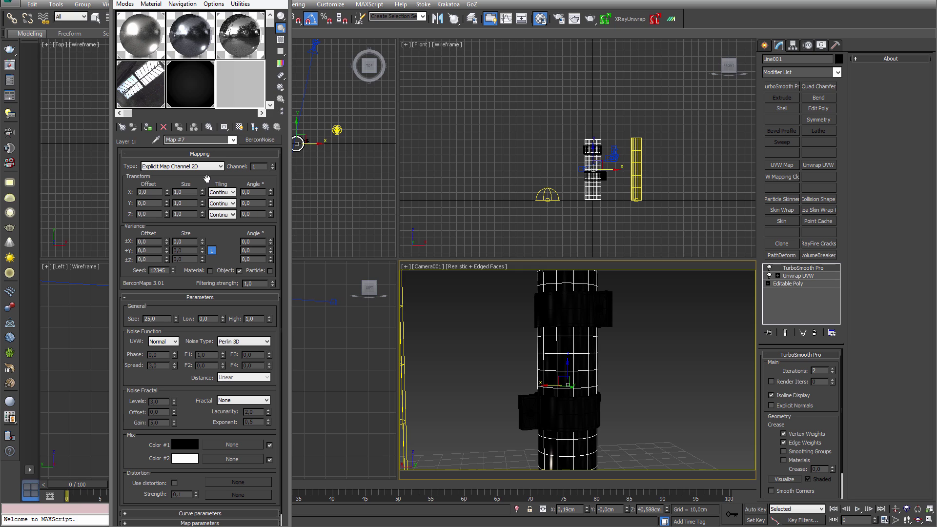
# Step: Set the Layer 1 noise size to 0.005 and its mapping sizes to X 3 and Y 0.008
pyautogui.doubleClick(152, 319)
pyautogui.write('0')
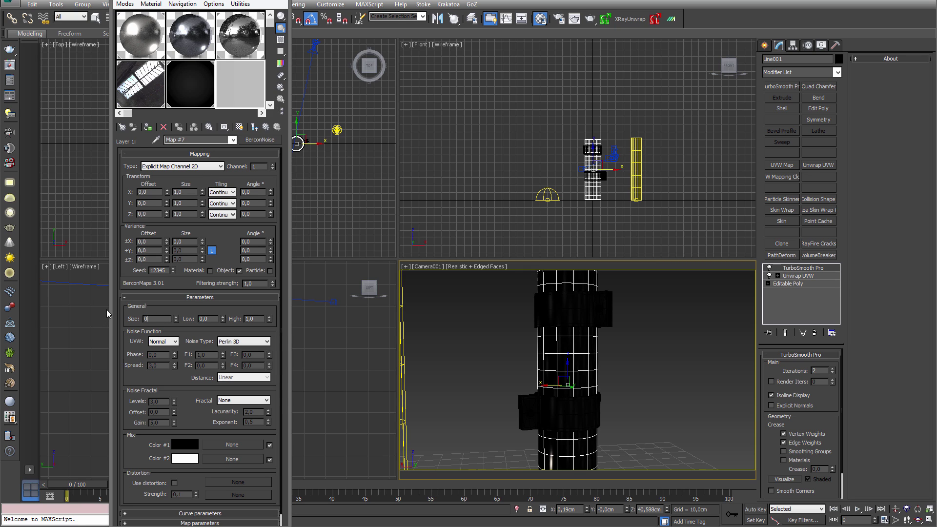
pyautogui.write(',005')
pyautogui.press('Return')
pyautogui.doubleClick(186, 192)
pyautogui.write('4')
pyautogui.press('Return')
pyautogui.doubleClick(188, 204)
pyautogui.write('0,008')
pyautogui.press('Return')
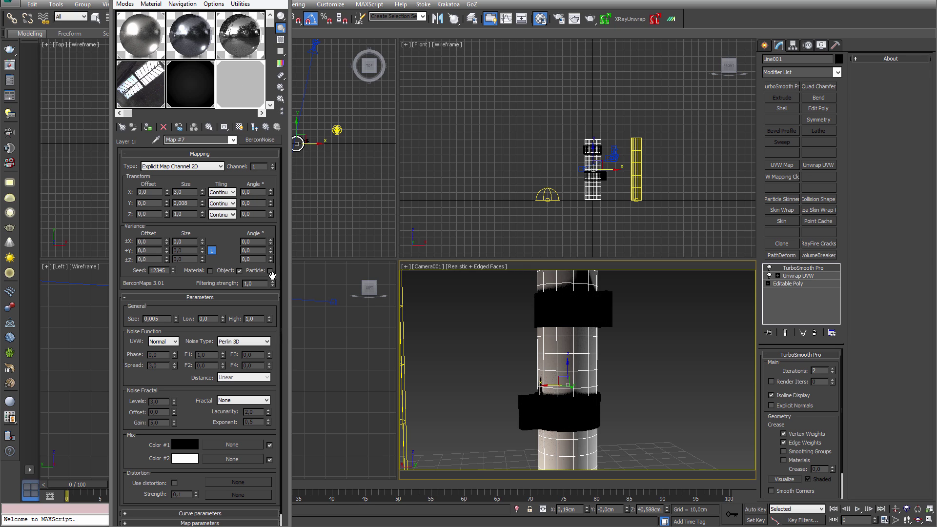
# Step: Show the noise map on the pipe in the viewport, deselect the pipe, and switch the camera view to Perspective
pyautogui.click(240, 128)
pyautogui.click(523, 364)
pyautogui.click(406, 266)
pyautogui.click(429, 266)
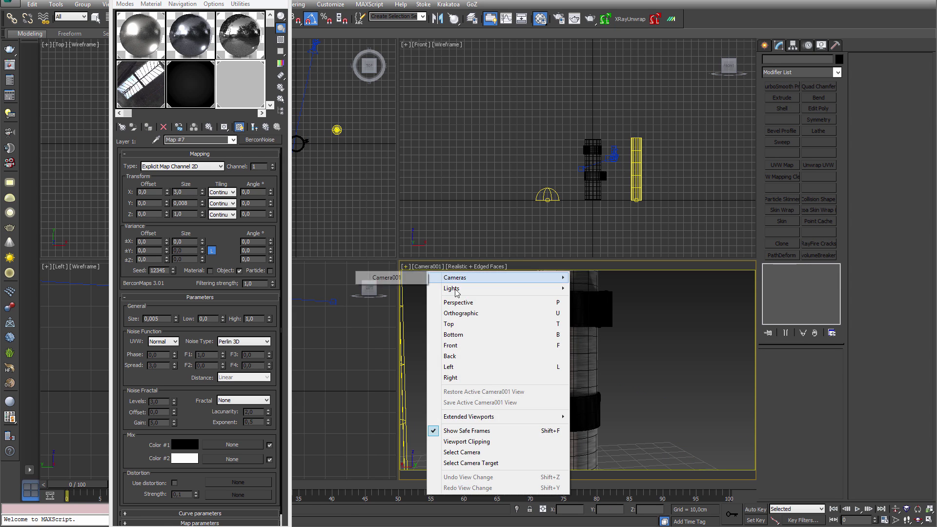
pyautogui.click(461, 303)
pyautogui.scroll(5, 530, 350)
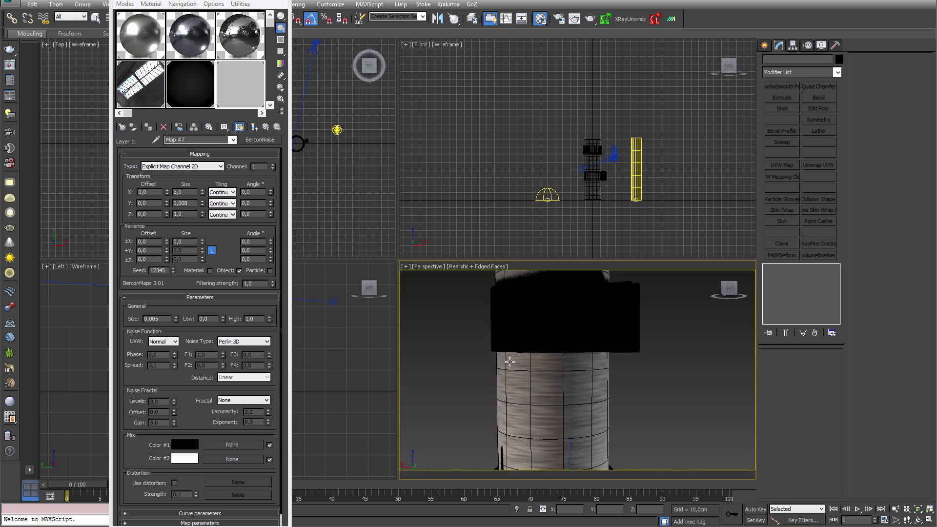
pyautogui.scroll(-3, 514, 361)
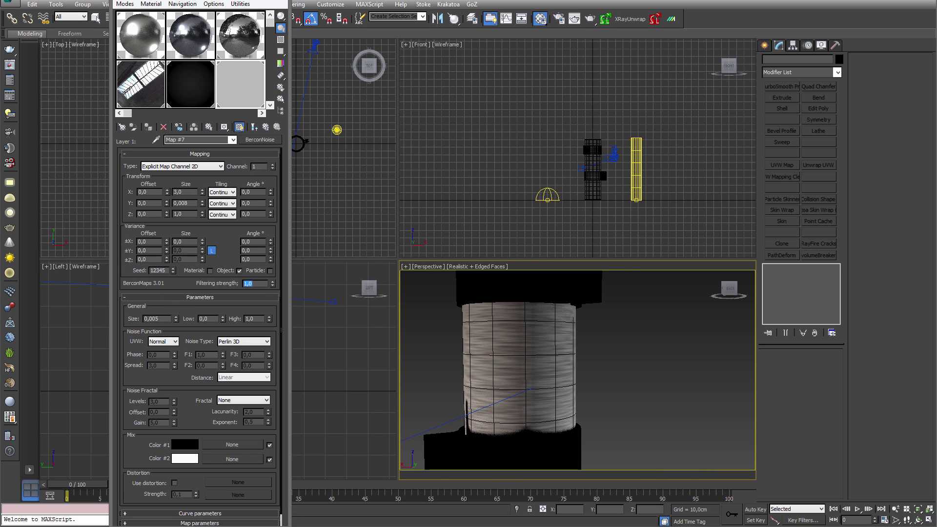
# Step: Set the noise map's filtering strength to 0.001 and examine the brushed pattern on the pipe
pyautogui.write('0,001')
pyautogui.press('Return')
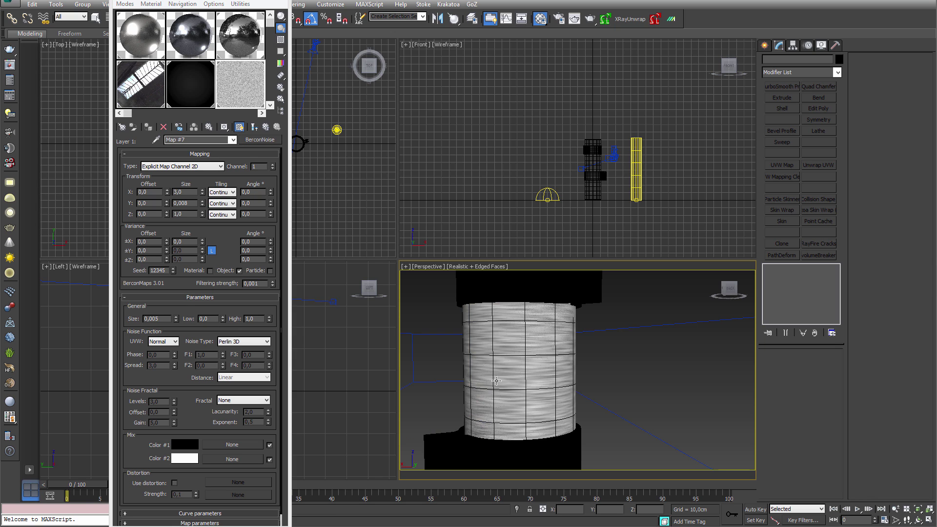
pyautogui.moveTo(509, 373); pyautogui.dragTo(523, 388, button='middle')
pyautogui.scroll(-6, 522, 387)
pyautogui.scroll(3, 515, 376)
pyautogui.scroll(4, 515, 376)
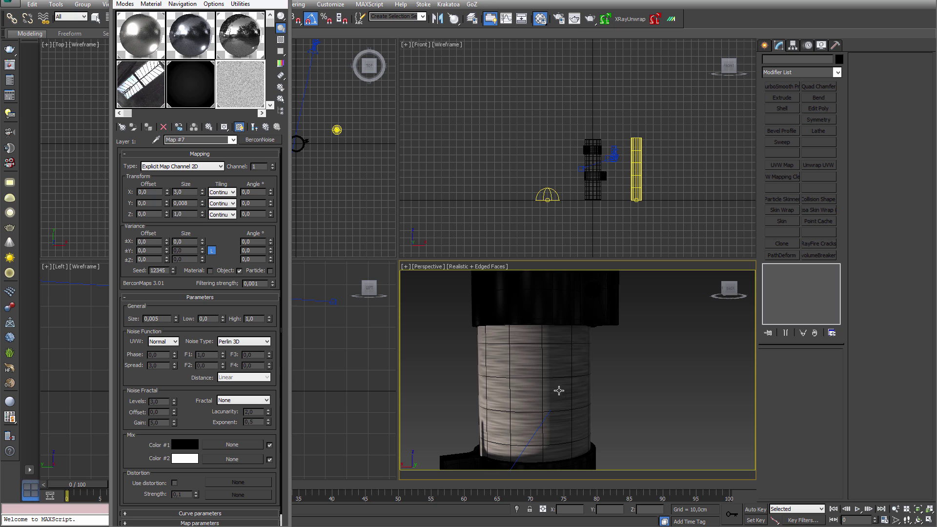
pyautogui.moveTo(560, 389); pyautogui.dragTo(567, 370, button='middle')
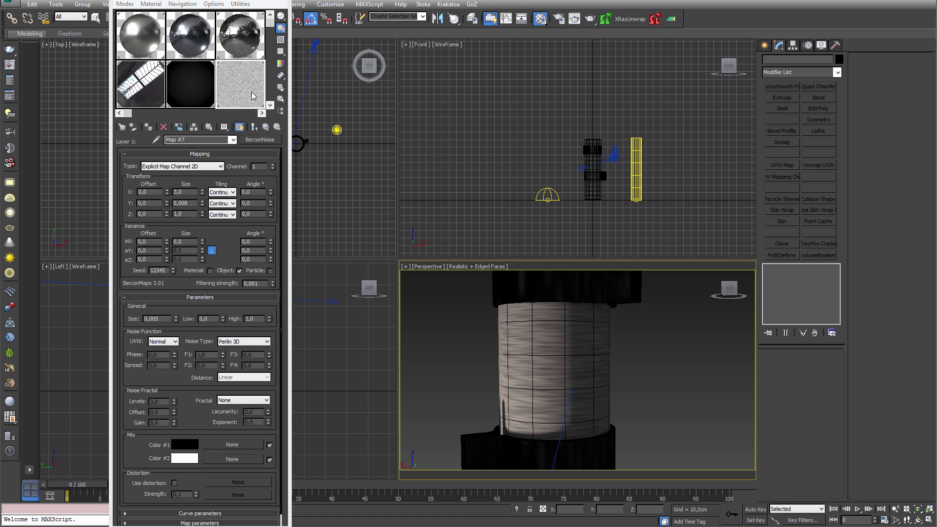
# Step: Duplicate Layer 1 of the Composite map and open the noise map of the new Layer 2
pyautogui.click(266, 127)
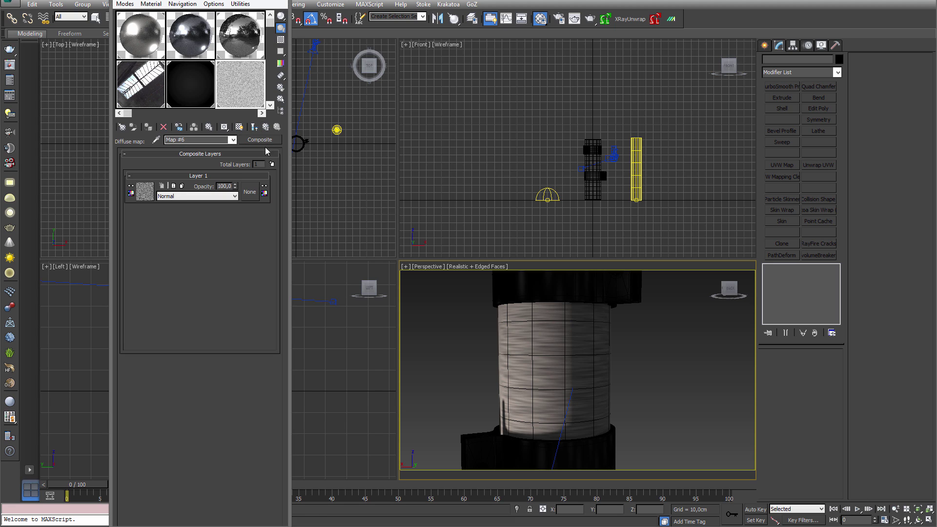
pyautogui.click(182, 187)
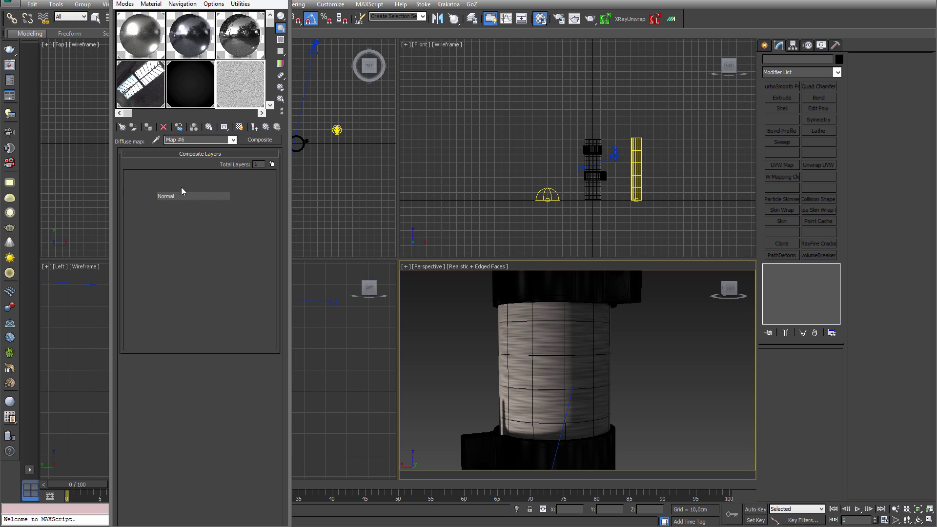
pyautogui.click(145, 192)
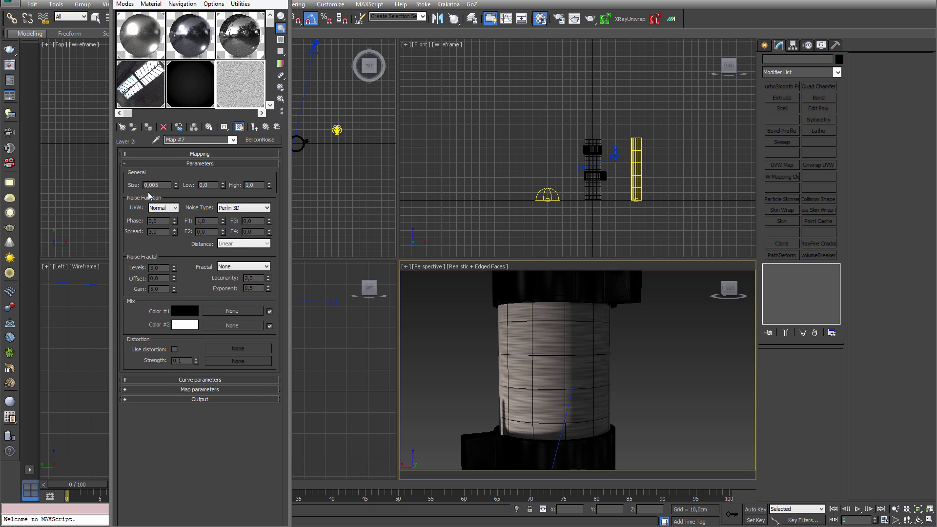
# Step: Set the mapping offsets of the Layer 2 noise map to X 10 and Y 3
pyautogui.click(200, 154)
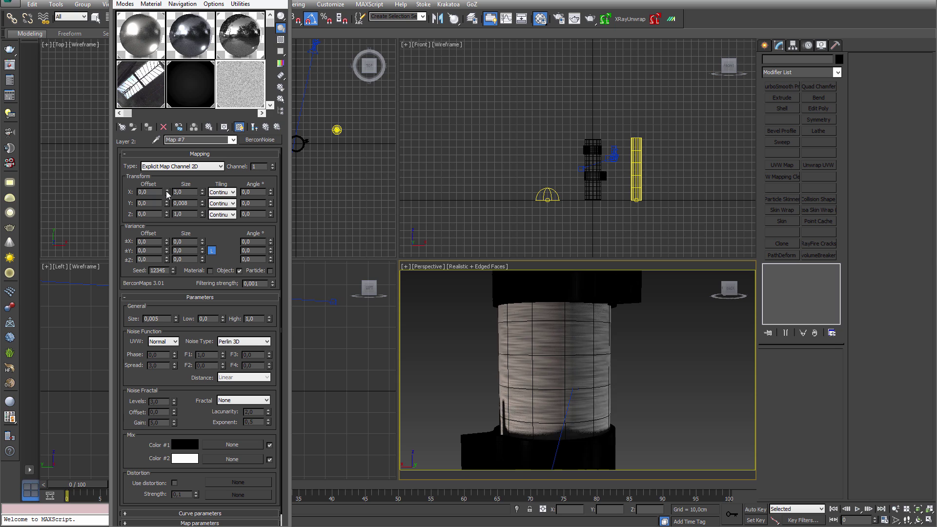
pyautogui.moveTo(132, 192); pyautogui.dragTo(149, 193)
pyautogui.write('10')
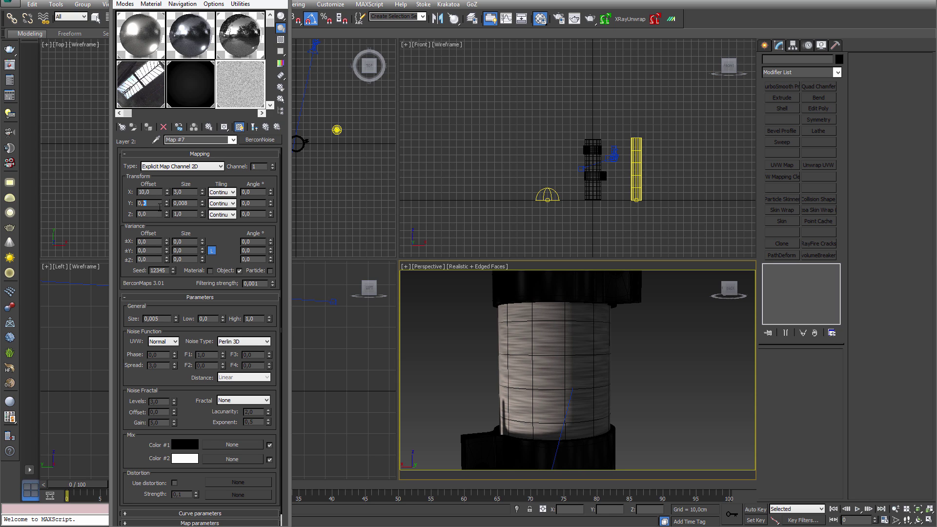
pyautogui.write('3')
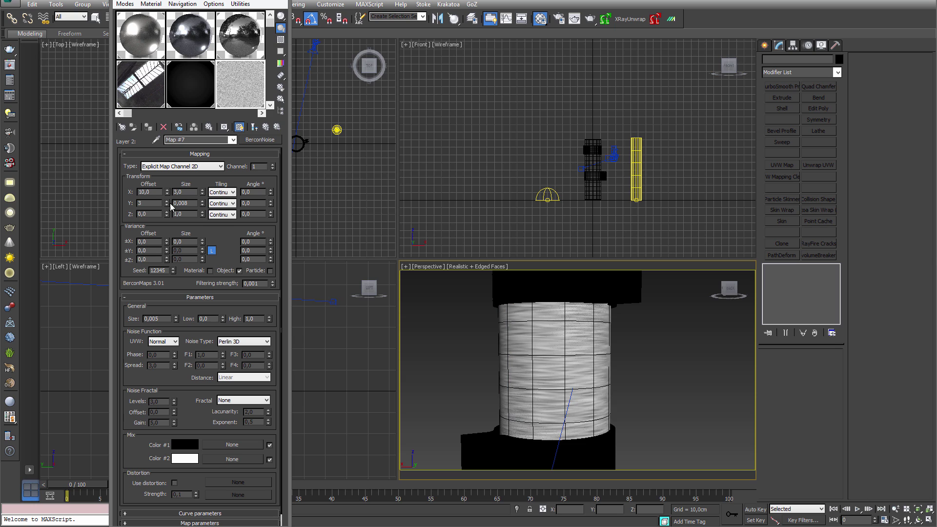
# Step: Set the X and Y mapping angles of the Layer 2 noise map to 45 degrees
pyautogui.doubleClick(257, 191)
pyautogui.click(255, 204)
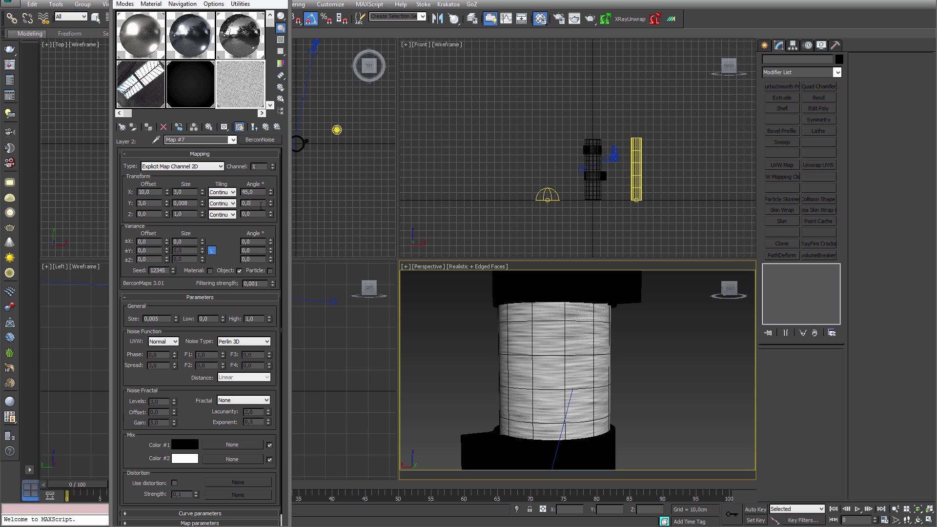
pyautogui.doubleClick(259, 204)
pyautogui.write('45')
pyautogui.press('Return')
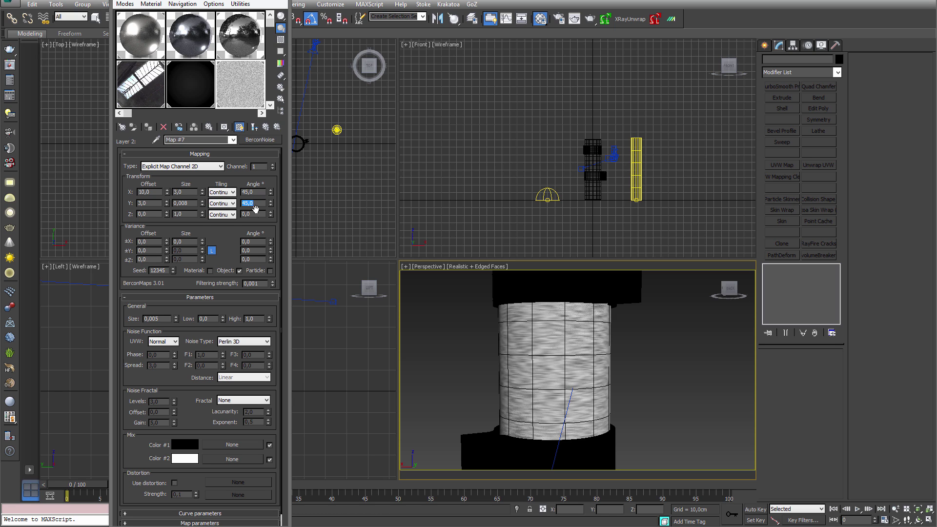
# Step: Add a BerconNoise map as the mask of Composite Layer 2 and set its mapping type to Explicit Map Channel 2D
pyautogui.click(267, 127)
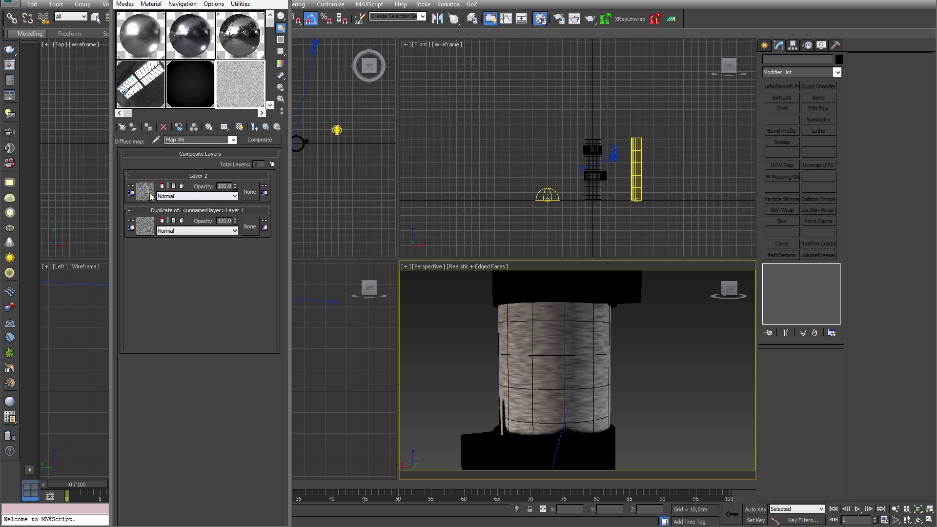
pyautogui.click(249, 195)
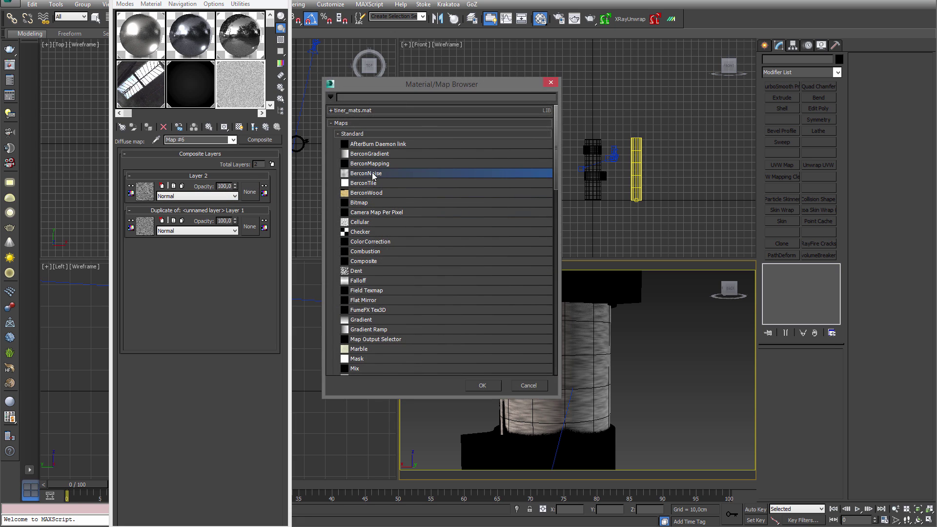
pyautogui.doubleClick(374, 174)
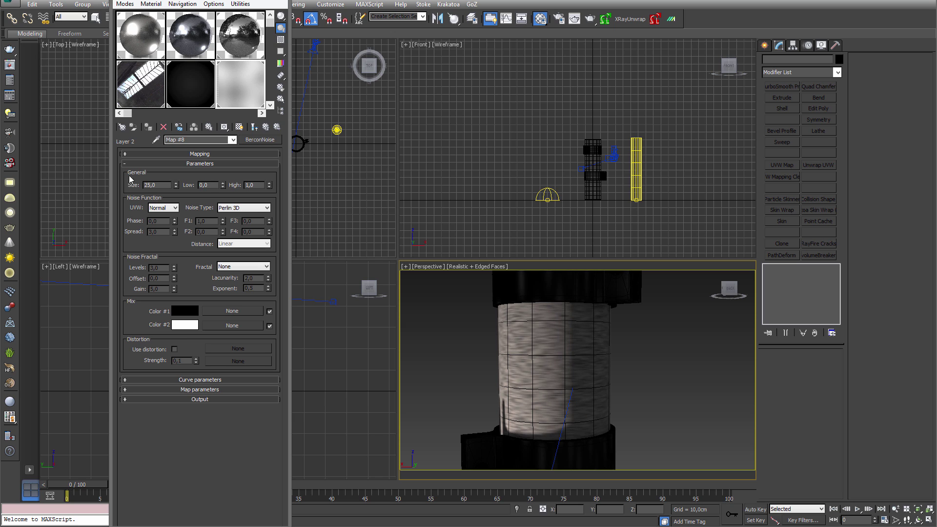
pyautogui.click(192, 153)
pyautogui.click(194, 166)
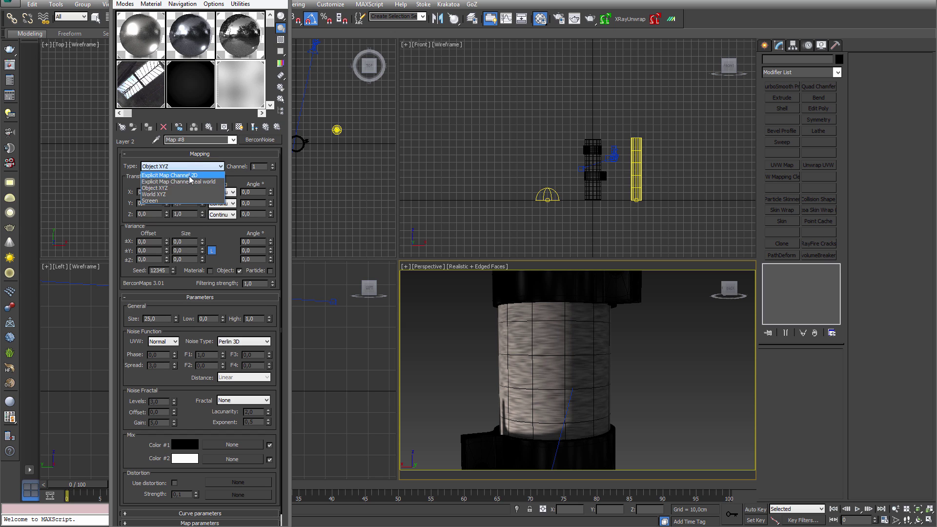
pyautogui.click(193, 174)
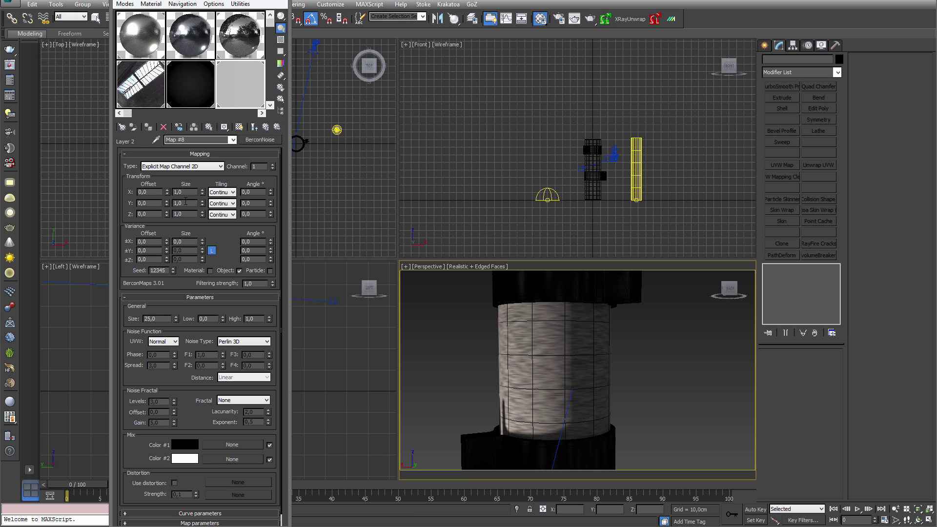
# Step: Set the mask noise size to 0.01 and check the pattern in an enlarged preview
pyautogui.doubleClick(152, 318)
pyautogui.write('0,01')
pyautogui.press('Return')
pyautogui.click(195, 389)
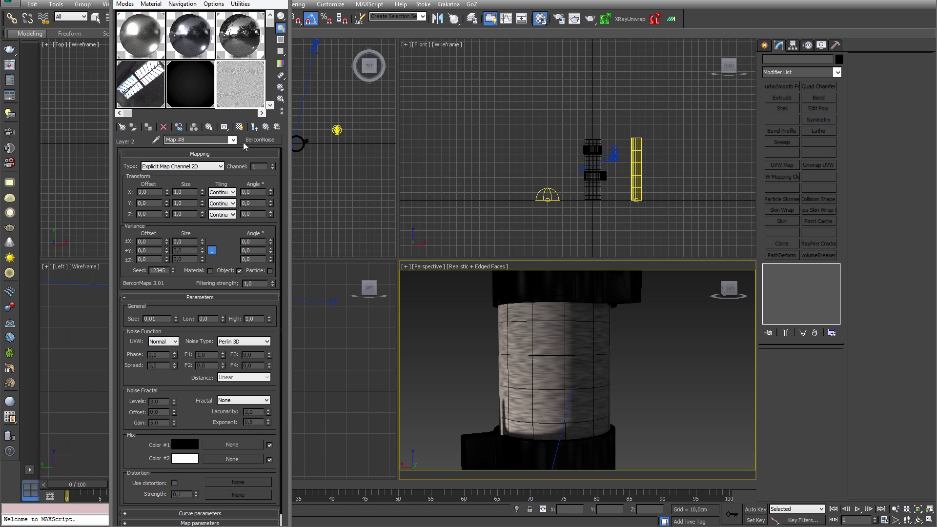
pyautogui.doubleClick(247, 91)
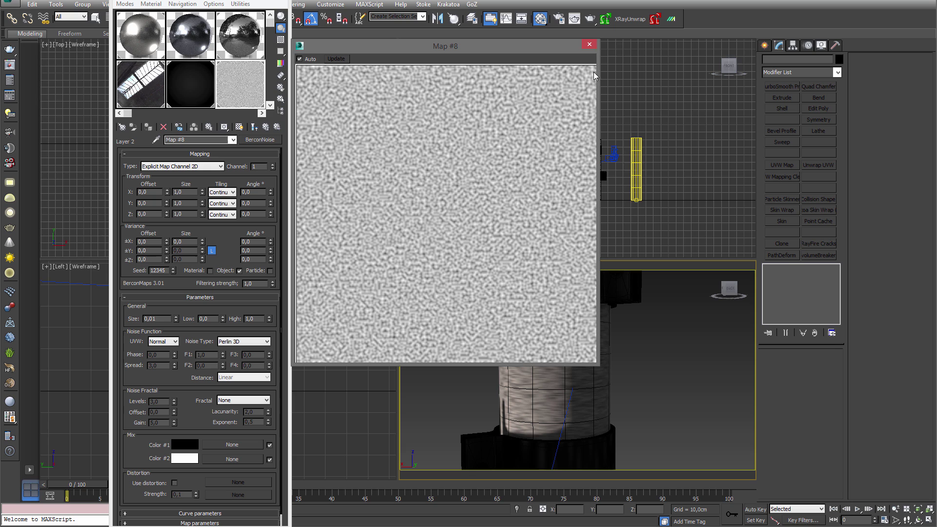
pyautogui.click(589, 45)
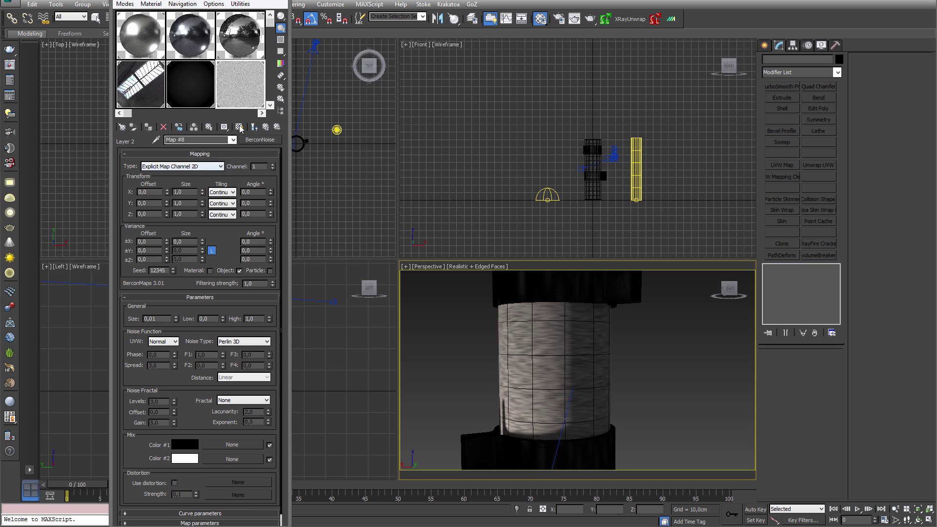
# Step: Show the mask noise map on the pipe in the viewport, keeping its Explicit Map Channel 2D mapping
pyautogui.click(202, 168)
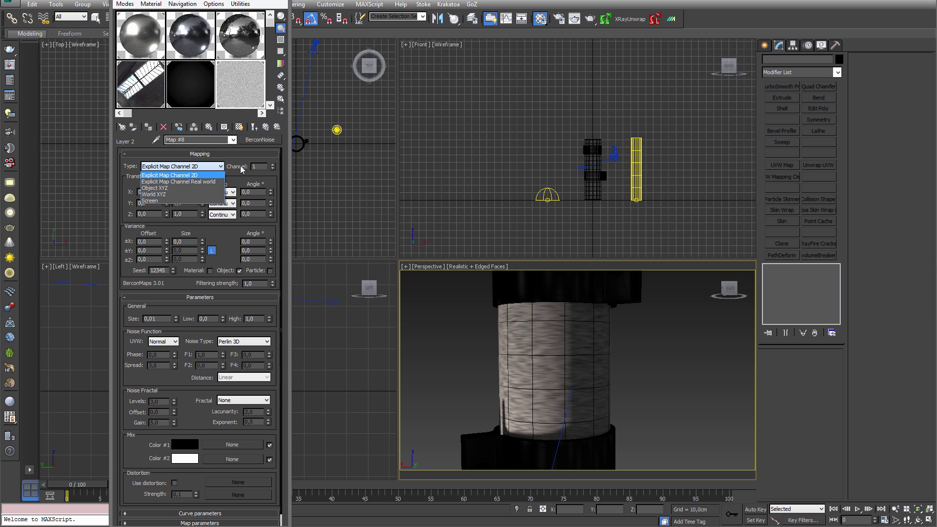
pyautogui.click(228, 148)
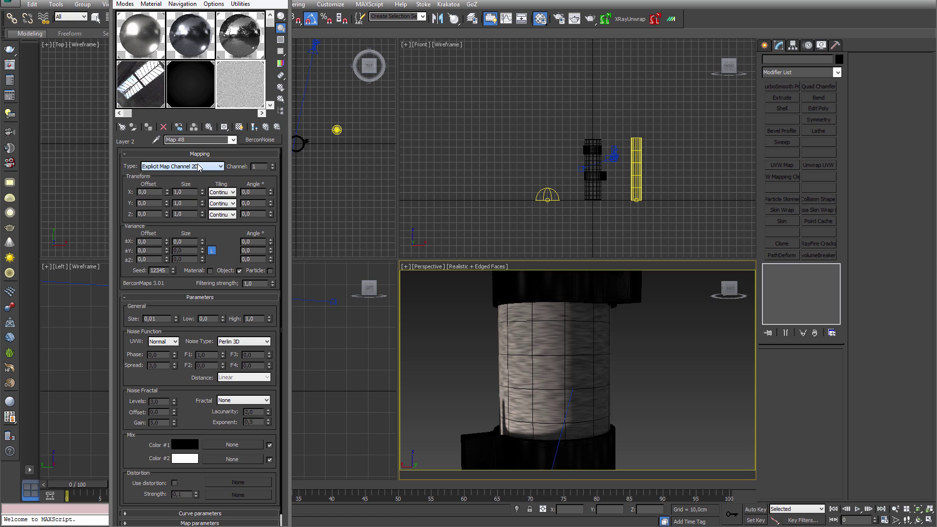
pyautogui.click(239, 127)
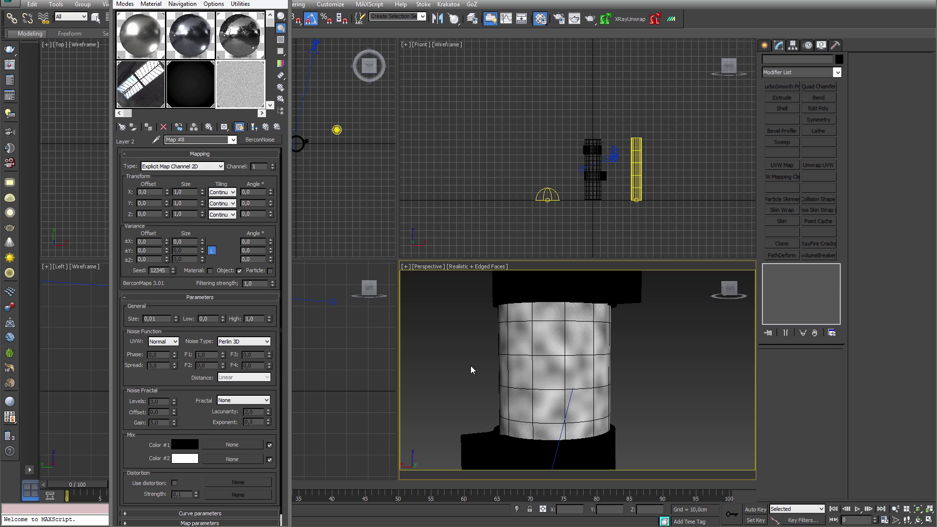
# Step: Turn on the end result display, return to the base VRayMtl, and show the complete material on the pipe in the viewport
pyautogui.click(254, 127)
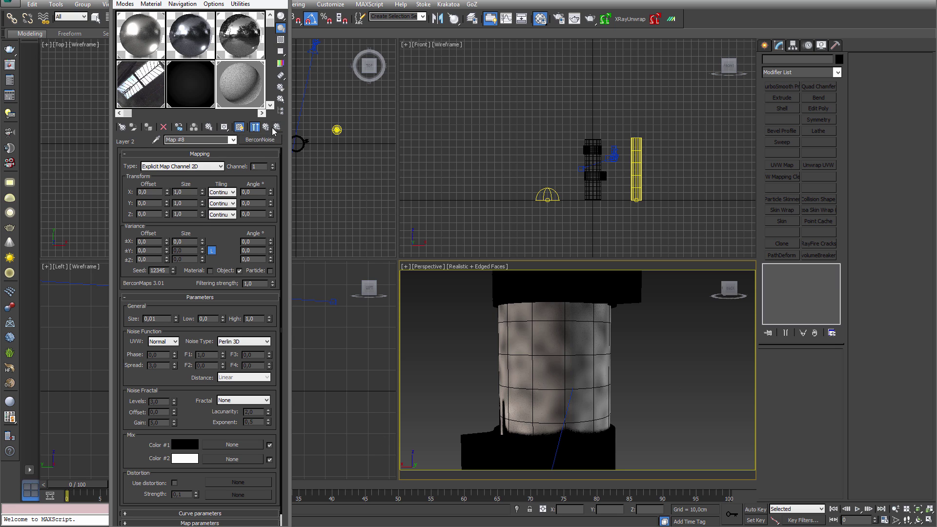
pyautogui.click(275, 128)
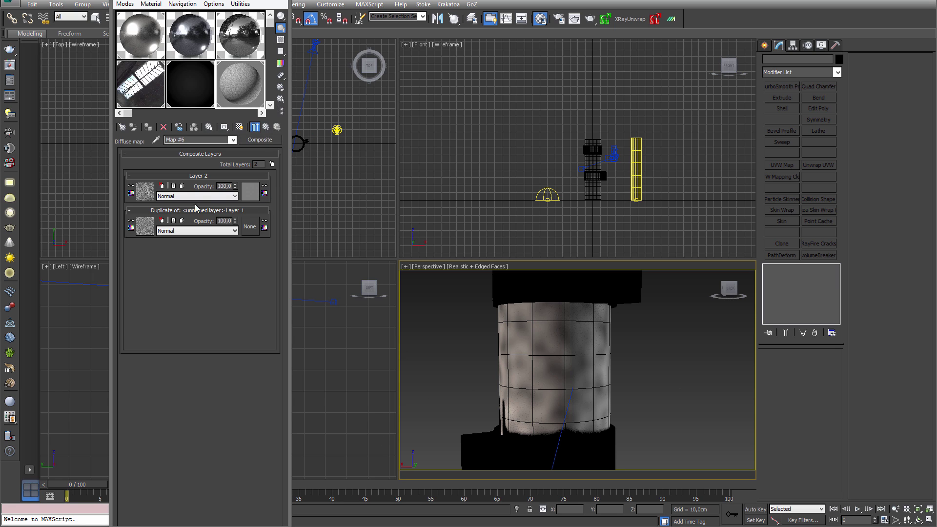
pyautogui.click(266, 128)
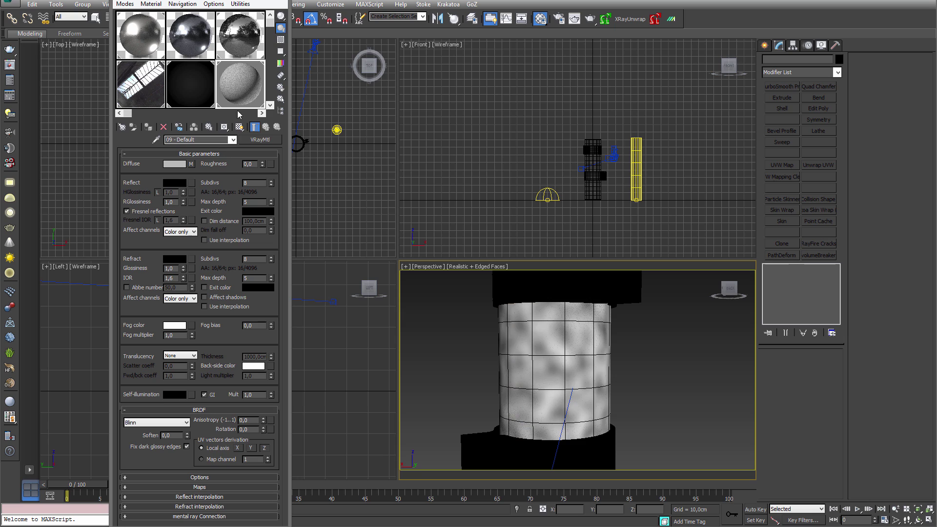
pyautogui.click(240, 127)
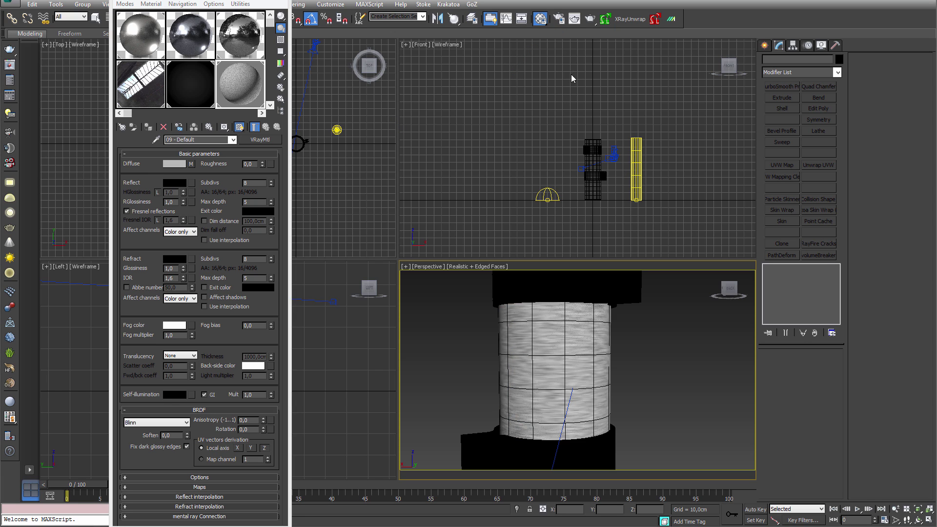
# Step: Run a V-Ray test render of the pipe, examine the brushed pattern, and close the frame buffer
pyautogui.click(605, 19)
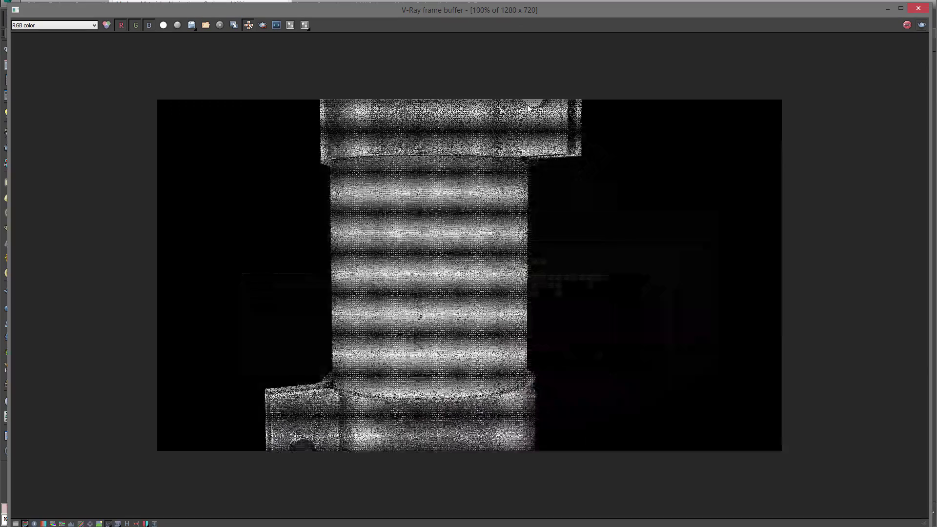
pyautogui.moveTo(869, 9); pyautogui.dragTo(676, 133)
pyautogui.moveTo(392, 140); pyautogui.dragTo(579, 73)
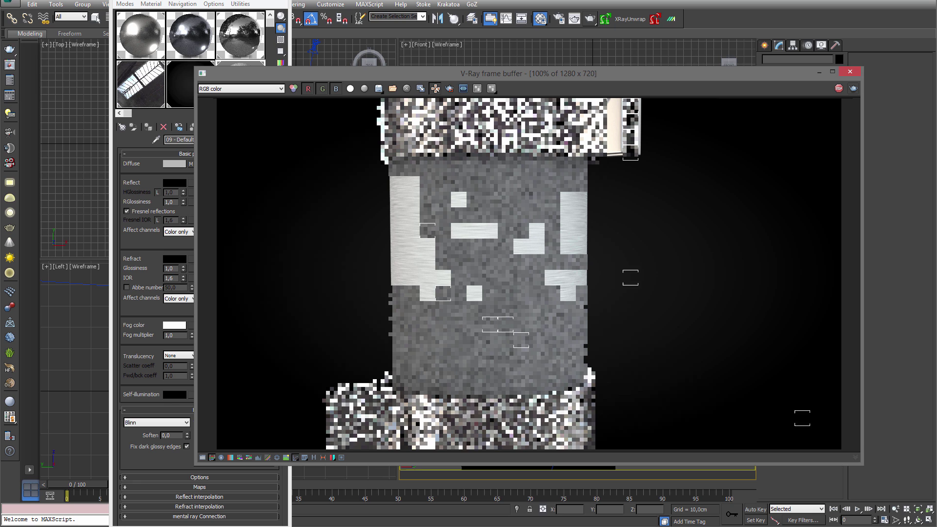
pyautogui.click(849, 73)
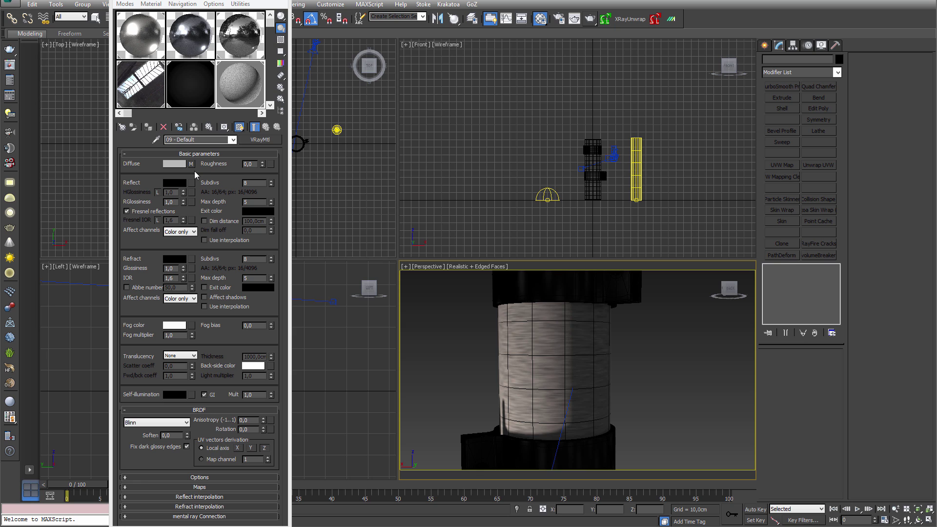
# Step: Assign a Composite map to the material's Reflect slot and put a Color Correction map in its Layer 1
pyautogui.click(194, 201)
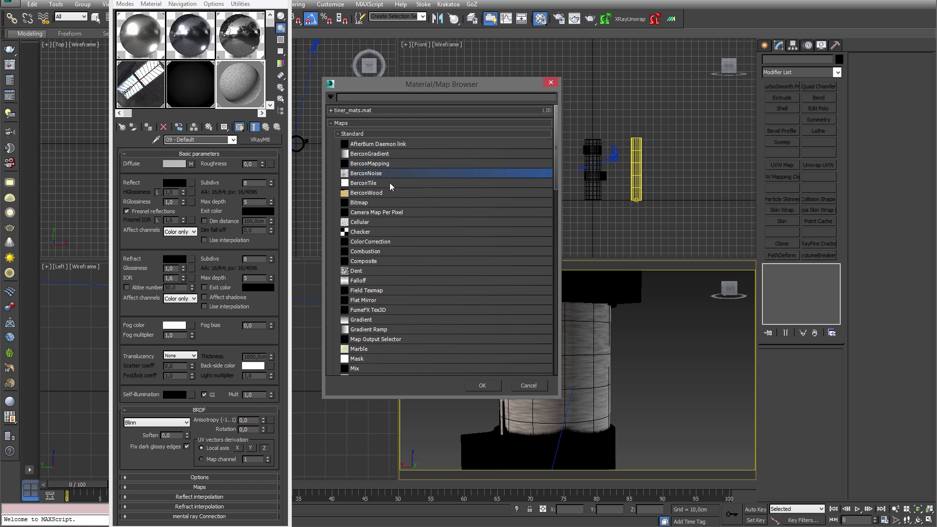
pyautogui.click(366, 262)
pyautogui.doubleClick(366, 262)
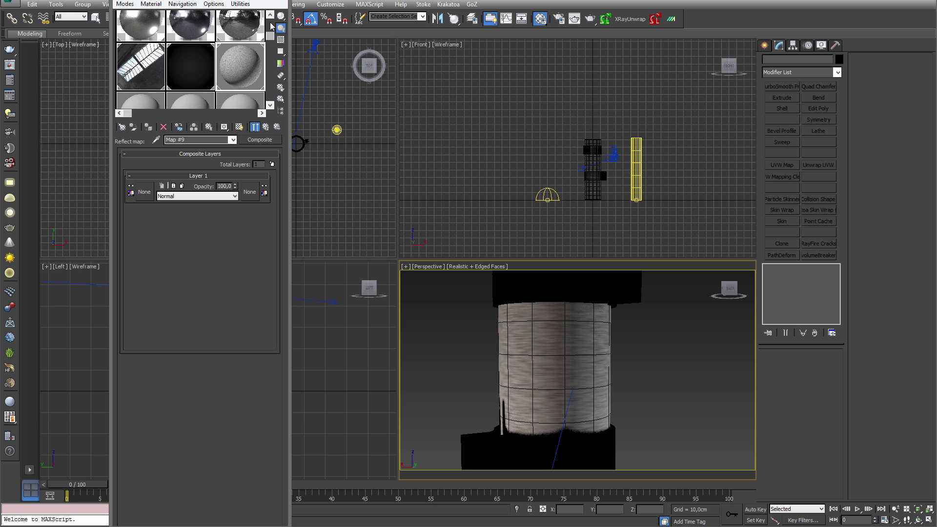
pyautogui.click(249, 191)
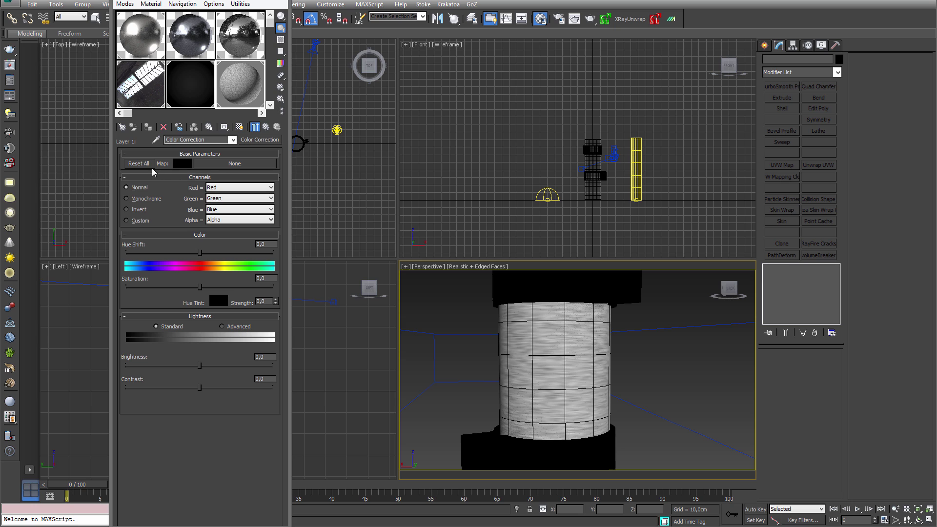
# Step: Set the Color Correction map's base colour to a pale blue with red 0.882, green 0.945 and blue 1.0
pyautogui.click(181, 165)
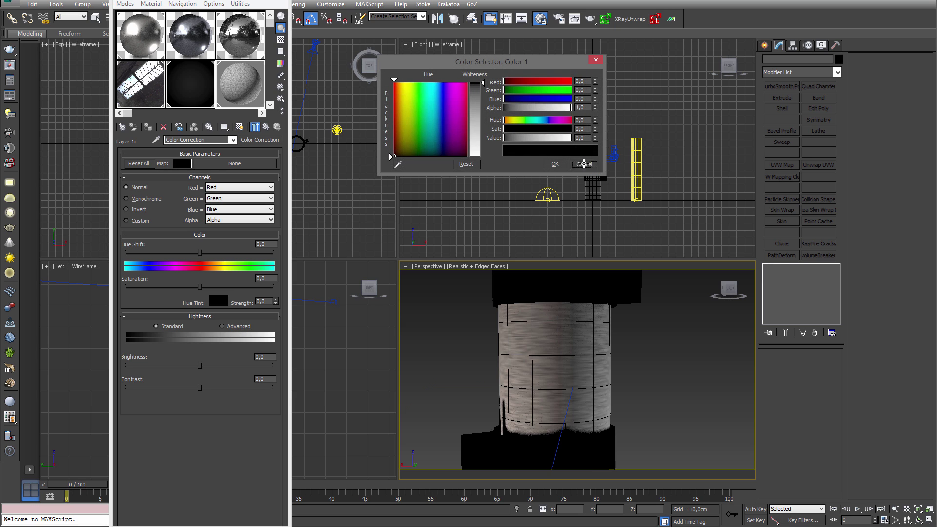
pyautogui.click(586, 165)
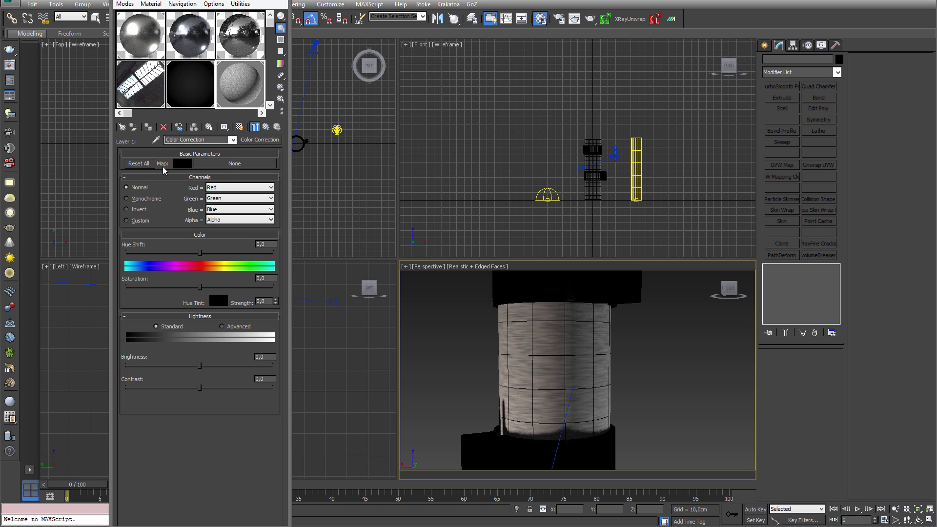
pyautogui.click(182, 165)
pyautogui.moveTo(432, 115); pyautogui.dragTo(439, 87)
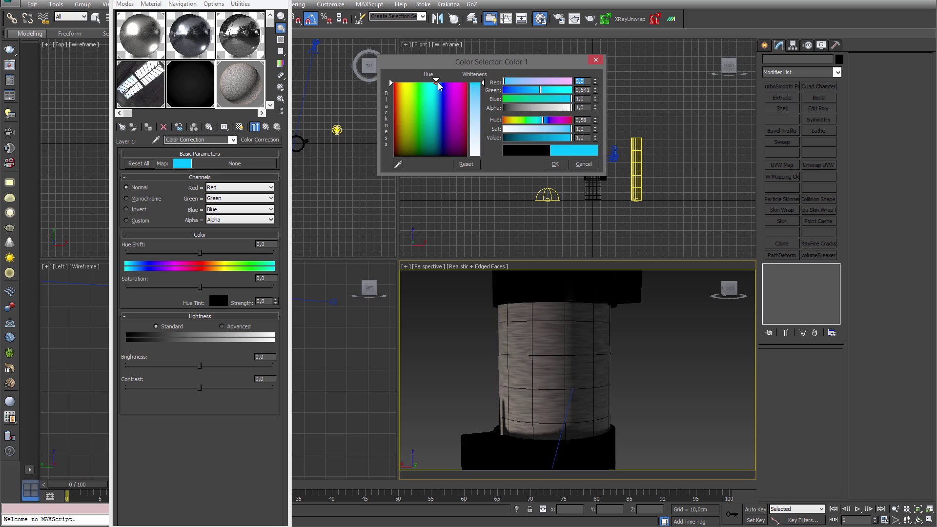
pyautogui.click(481, 151)
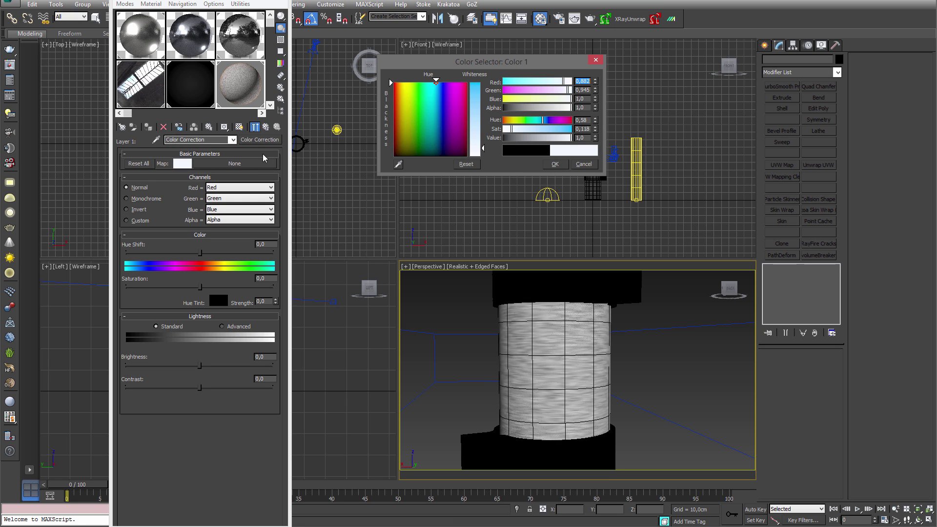
# Step: Turn off the end result display, add a second layer to the Reflect Composite map, and return to the base VRayMtl
pyautogui.click(255, 127)
pyautogui.click(266, 127)
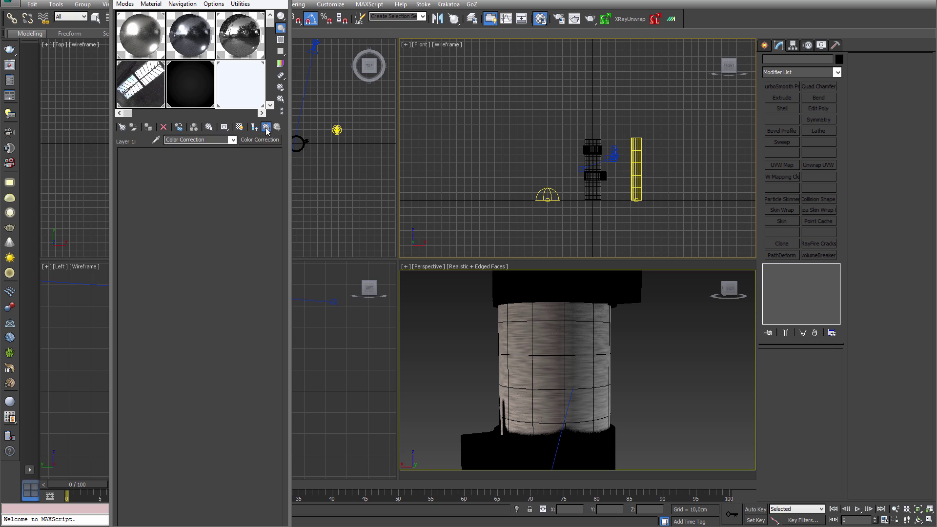
pyautogui.click(254, 127)
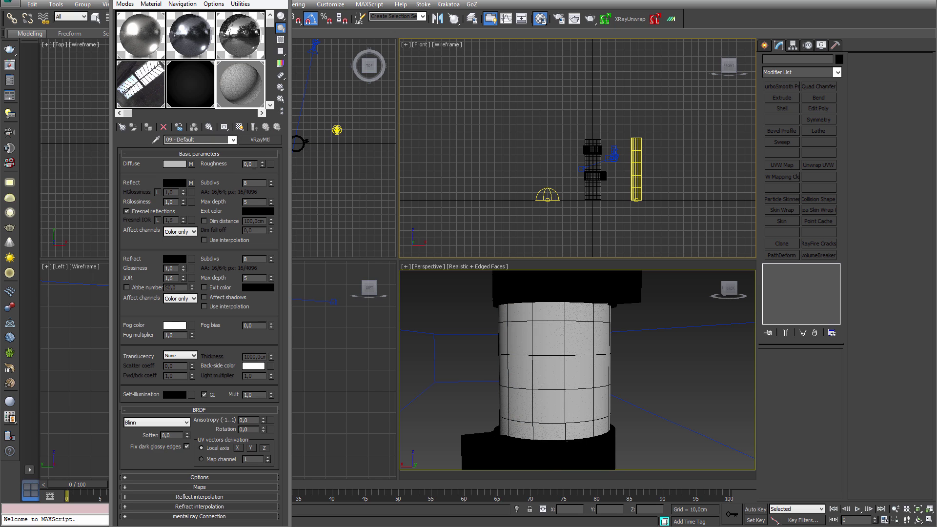
pyautogui.click(192, 183)
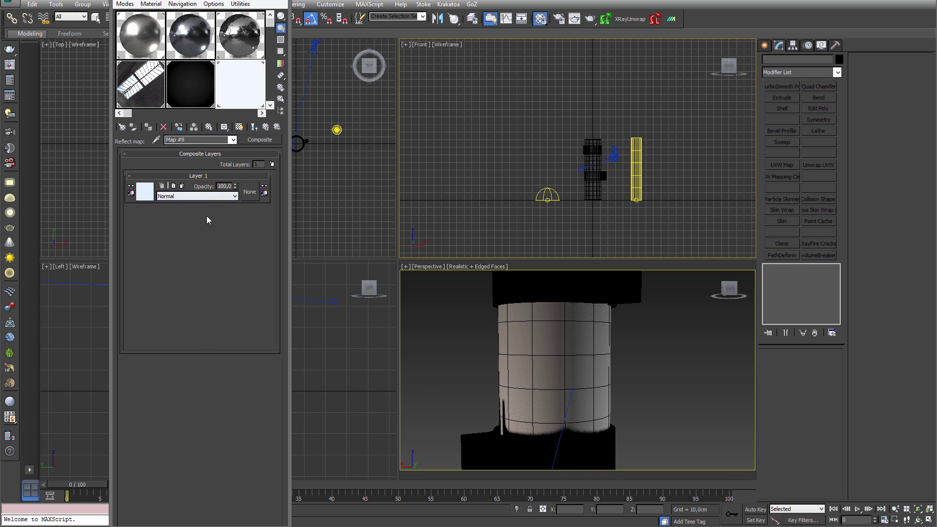
pyautogui.click(273, 164)
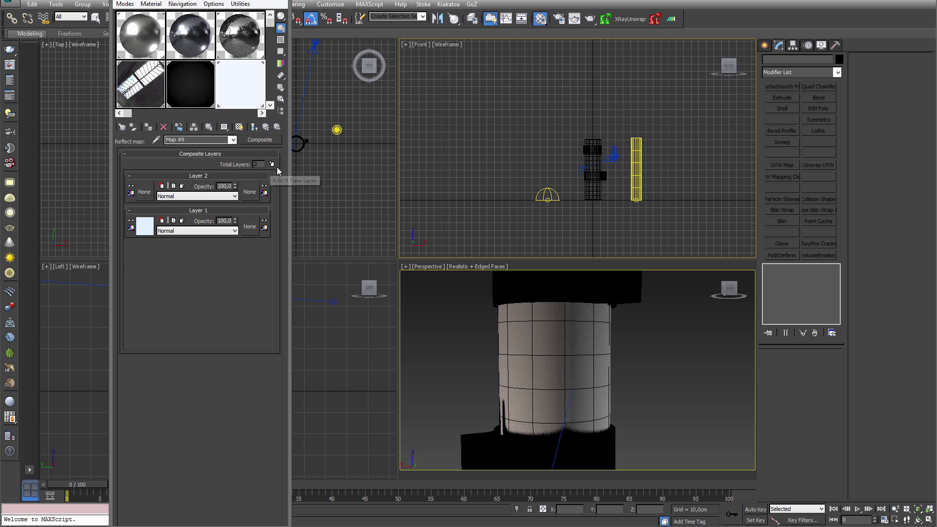
pyautogui.click(266, 131)
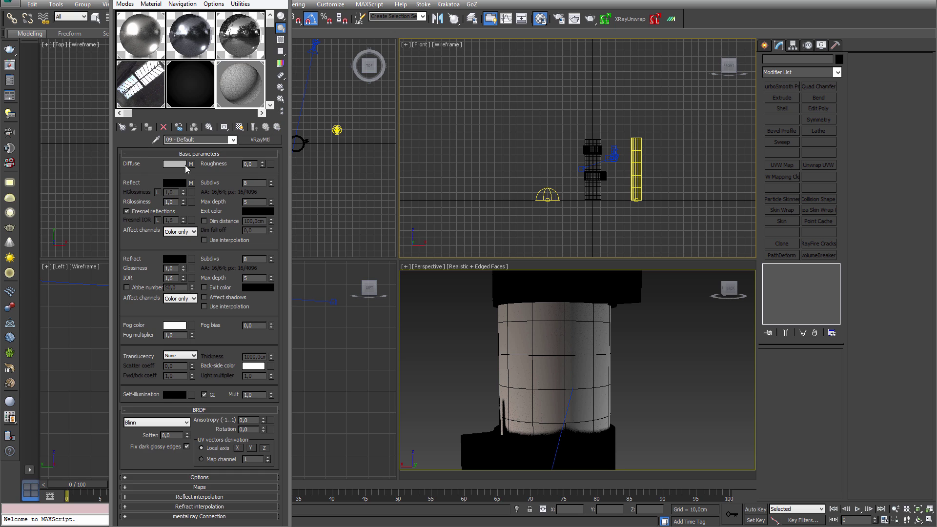
# Step: Copy the Diffuse slot's Composite map into Layer 2 of the Reflect Composite map, and return to the base VRayMtl
pyautogui.click(191, 163)
pyautogui.rightClick(265, 141)
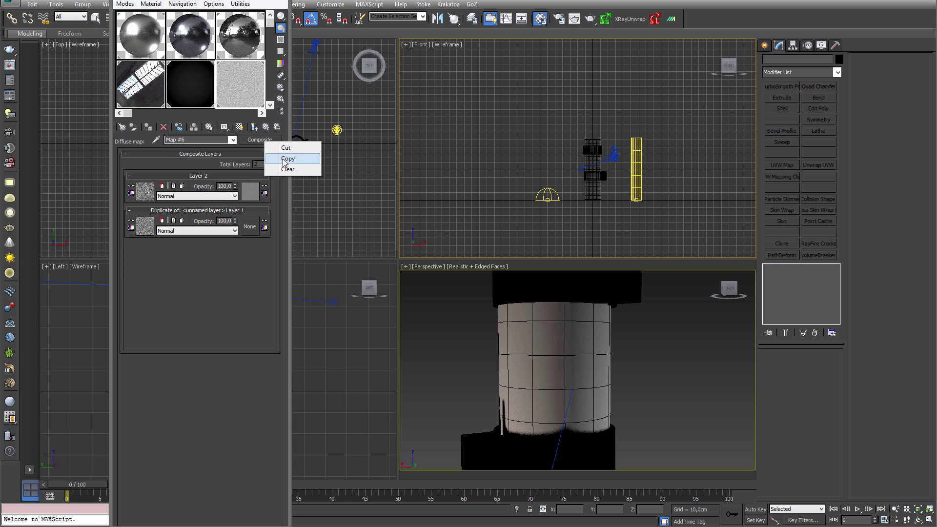
pyautogui.click(277, 156)
pyautogui.click(265, 128)
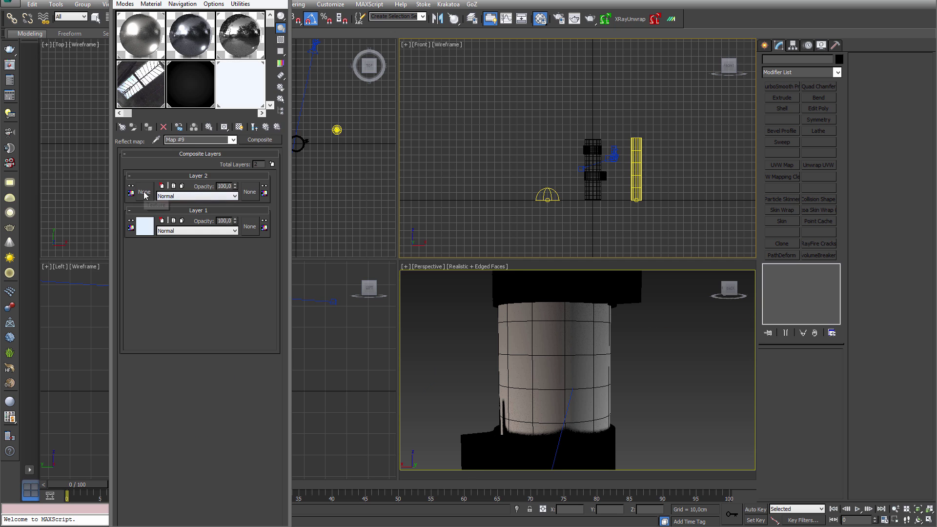
pyautogui.rightClick(144, 192)
pyautogui.click(176, 199)
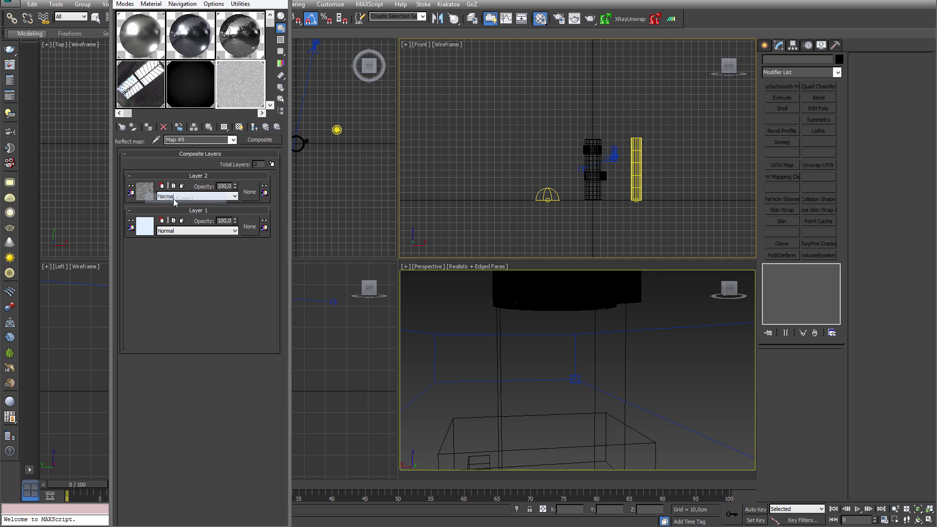
pyautogui.click(144, 192)
pyautogui.click(267, 129)
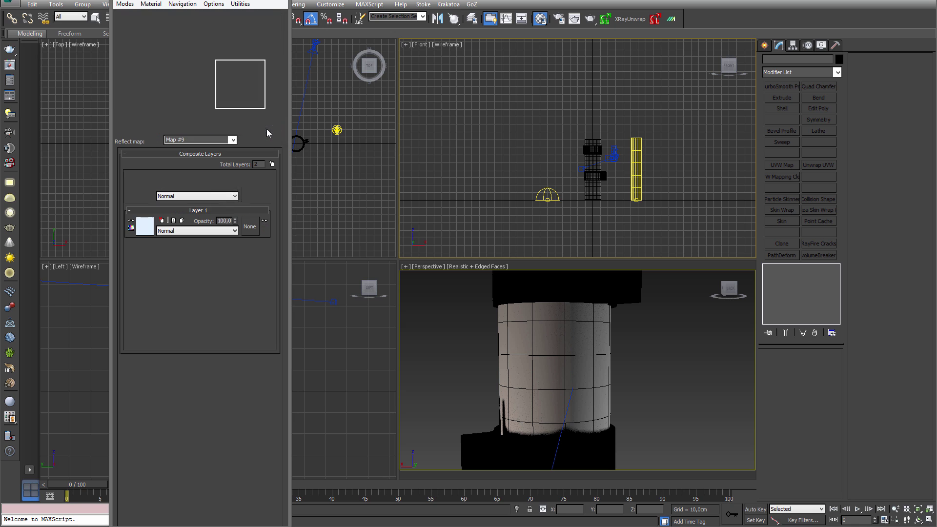
pyautogui.click(267, 129)
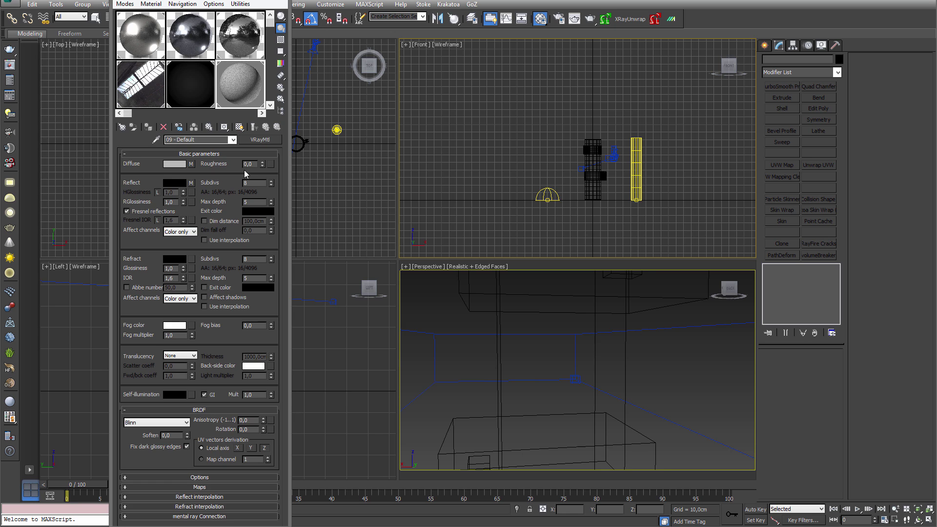
# Step: Clear the map from the Diffuse slot and set the material's diffuse colour to pure black
pyautogui.rightClick(191, 165)
pyautogui.click(204, 203)
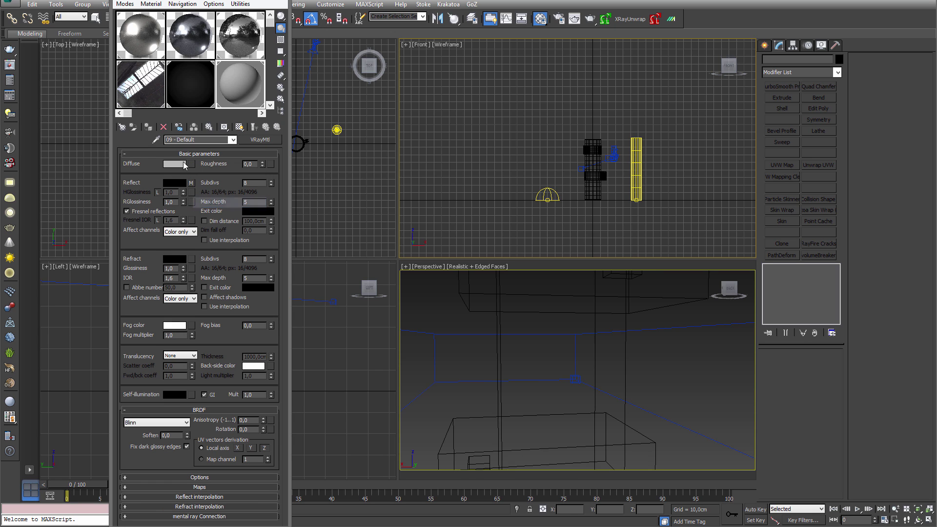
pyautogui.click(174, 163)
pyautogui.moveTo(477, 91); pyautogui.dragTo(476, 81)
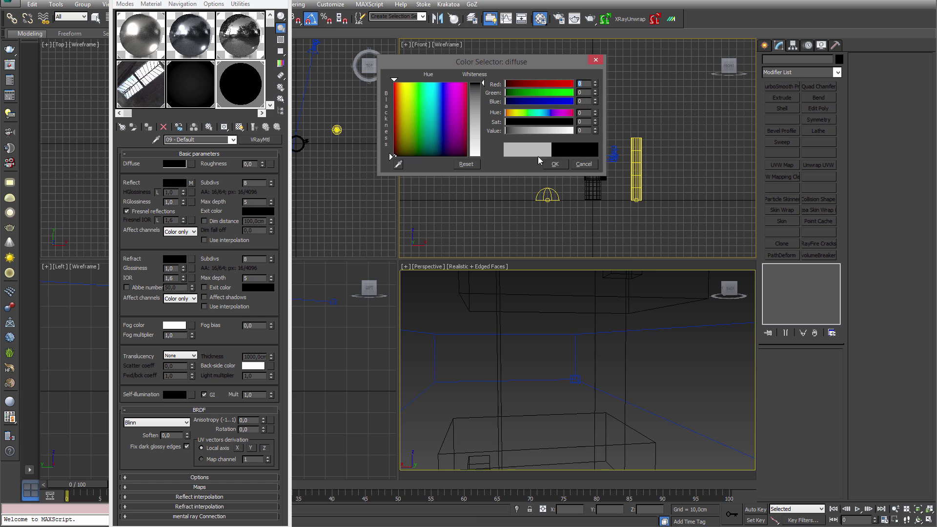
pyautogui.click(552, 165)
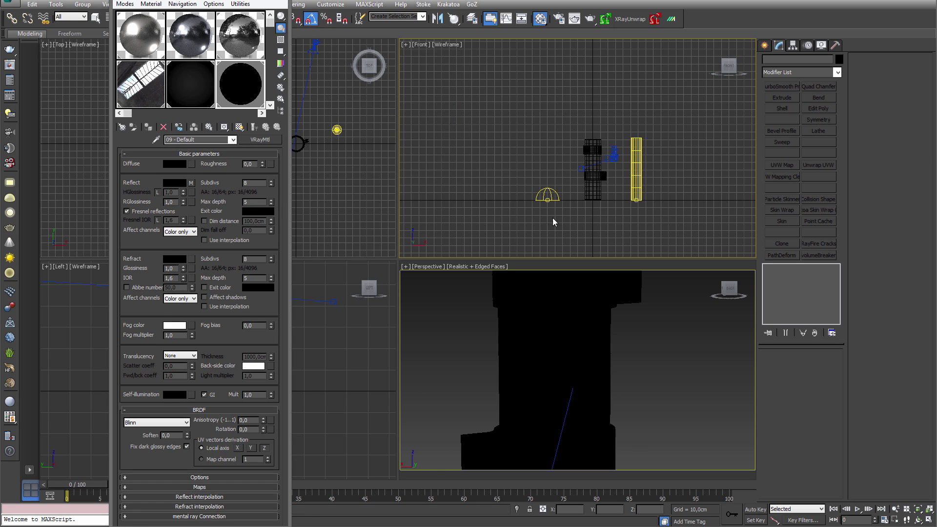
# Step: Set the opacity of Layer 2 in the Reflect Composite map to 50 and check the enlarged map preview
pyautogui.click(192, 183)
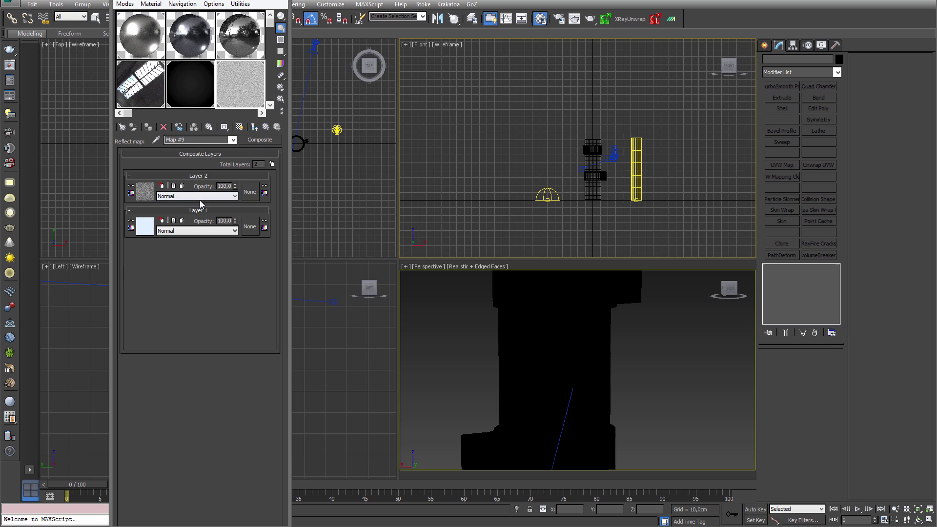
pyautogui.doubleClick(225, 186)
pyautogui.write('50')
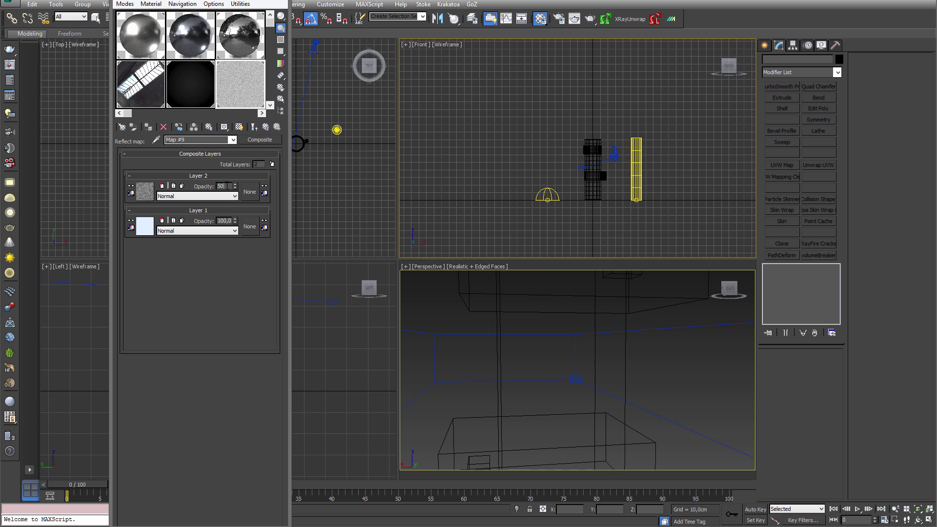
pyautogui.press('Return')
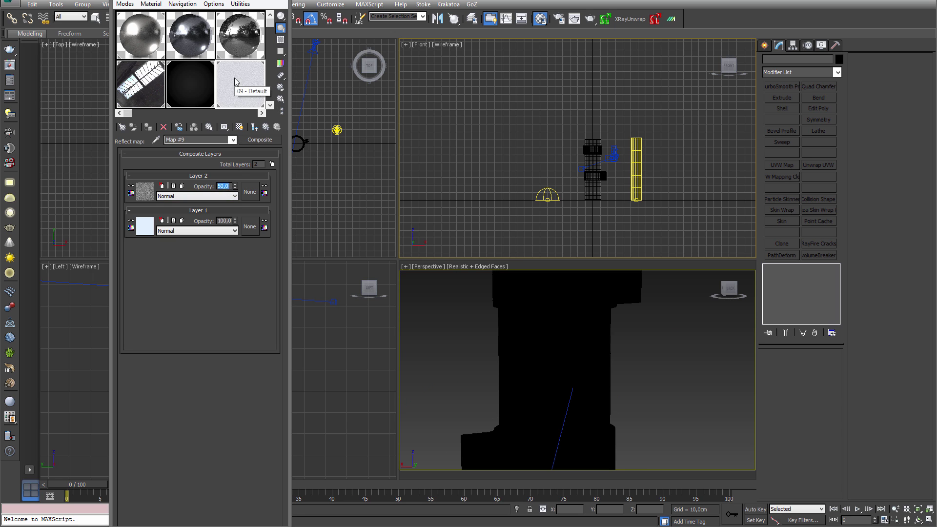
pyautogui.doubleClick(235, 77)
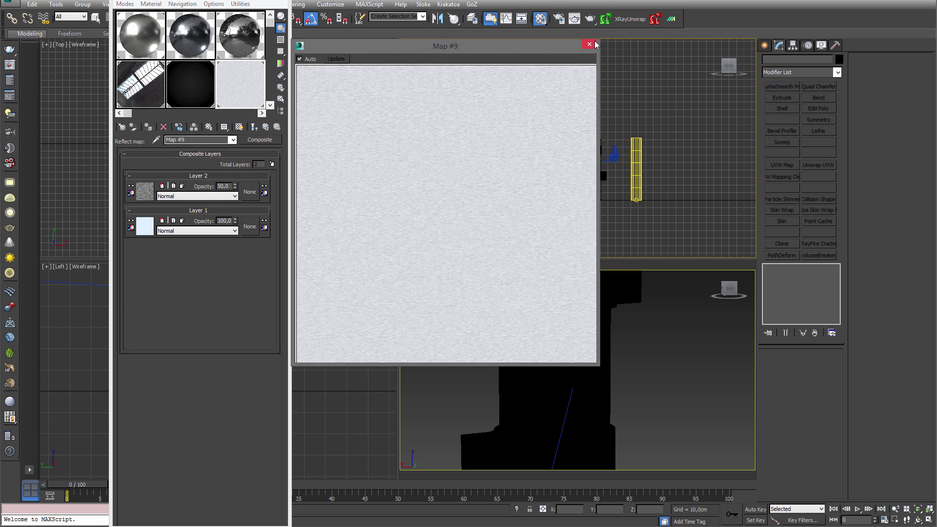
pyautogui.click(592, 44)
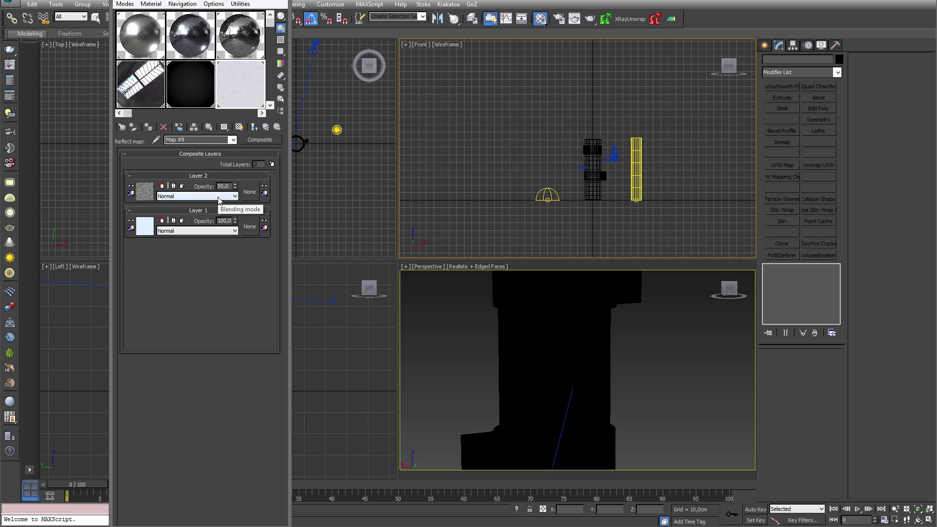
# Step: Set the blending mode of the Reflect Composite map's Layer 2 to Multiply and return to the base VRayMtl
pyautogui.click(207, 196)
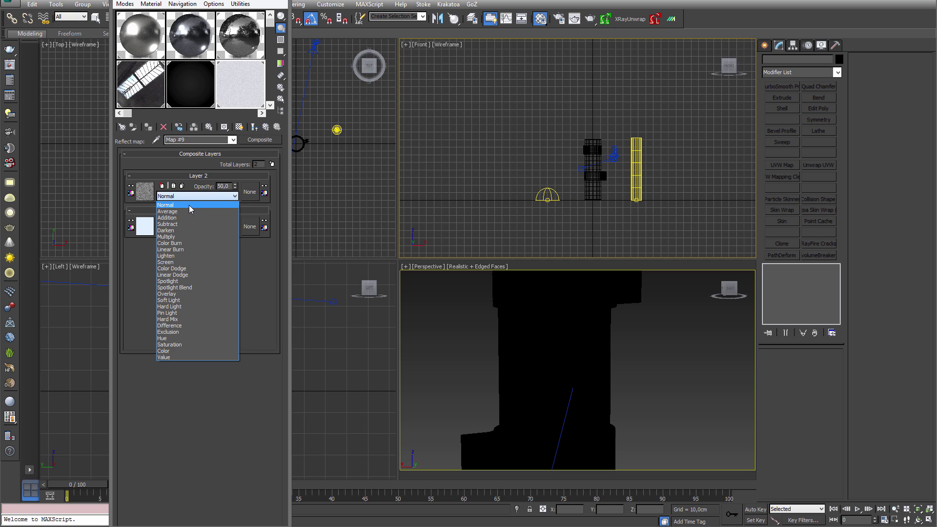
pyautogui.click(183, 237)
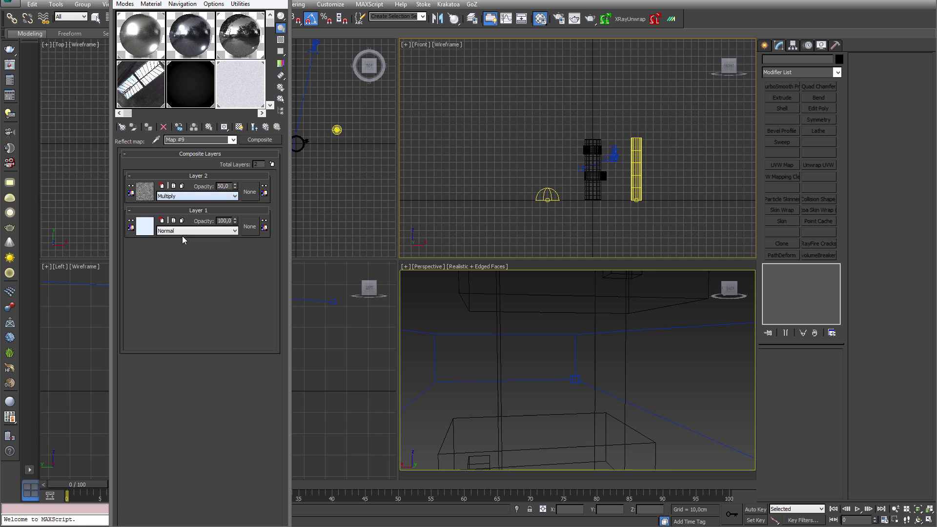
pyautogui.click(266, 127)
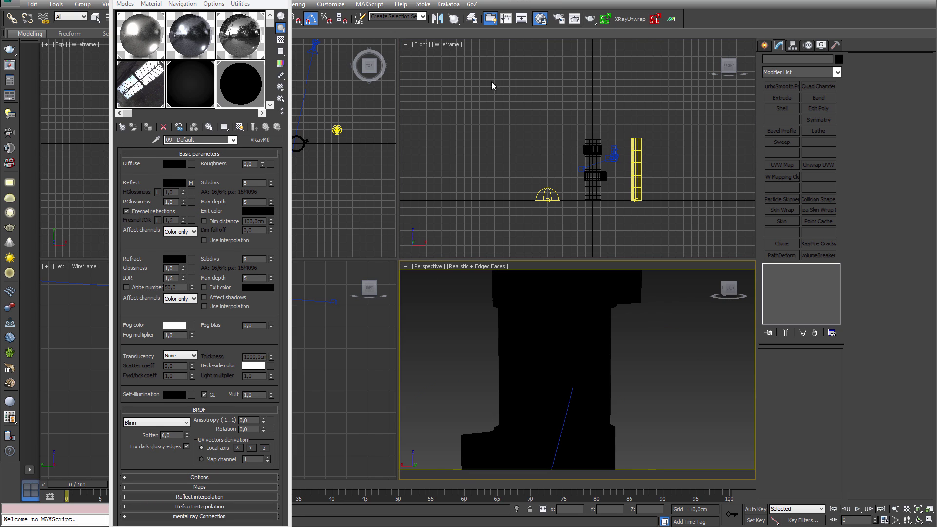
# Step: Change the material's BRDF type to Microfacet GTR (GGX) with a GTR tail falloff of 1.6
pyautogui.click(156, 422)
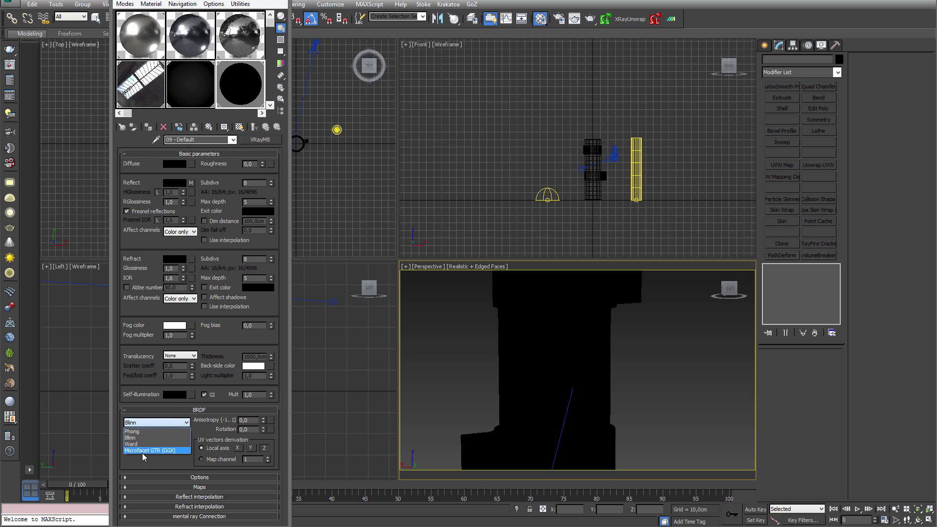
pyautogui.click(142, 452)
pyautogui.doubleClick(167, 458)
pyautogui.write('1,6')
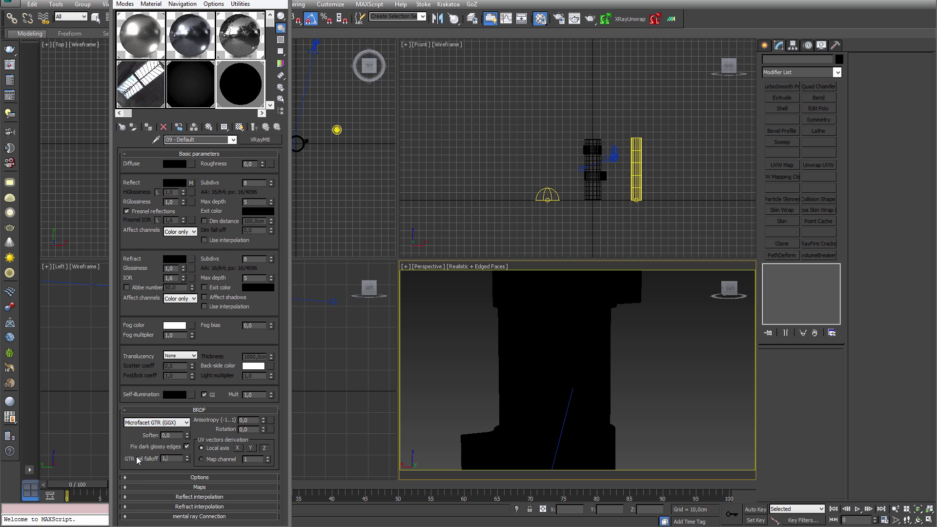
pyautogui.press('Return')
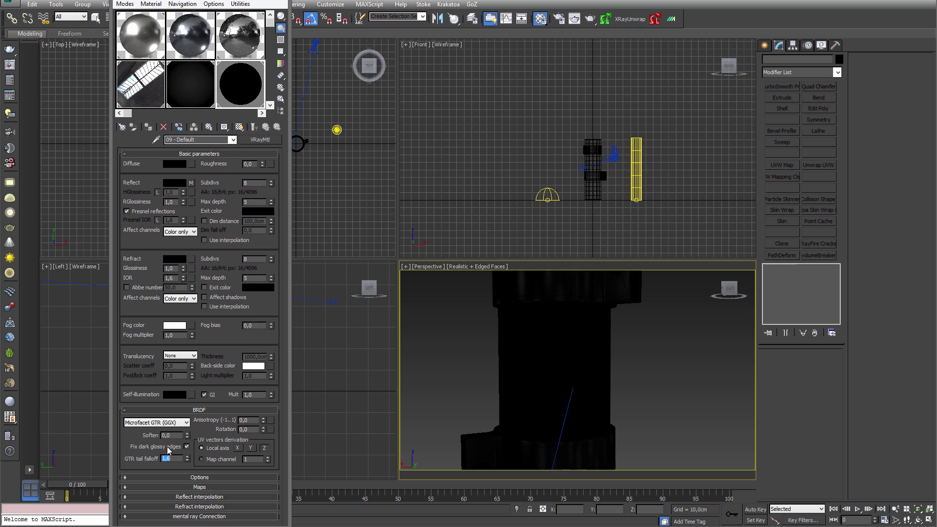
# Step: Set the reflection glossiness to 0.9, and unlock the Fresnel IOR and set it to 10
pyautogui.doubleClick(168, 201)
pyautogui.write('0,9')
pyautogui.press('Return')
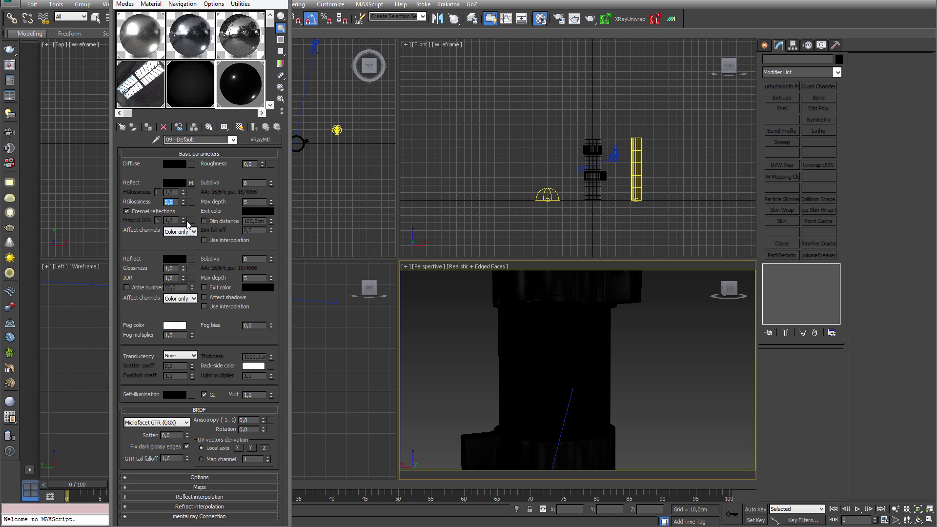
pyautogui.doubleClick(170, 220)
pyautogui.write('10')
pyautogui.press('Return')
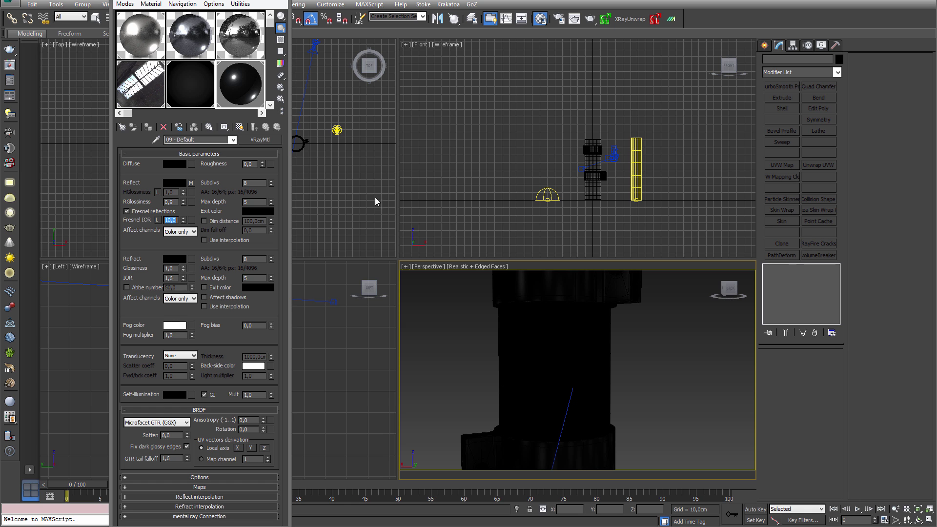
# Step: Run a V-Ray test render of the pipe, inspect the brushed reflections up close, and close the frame buffer
pyautogui.click(591, 19)
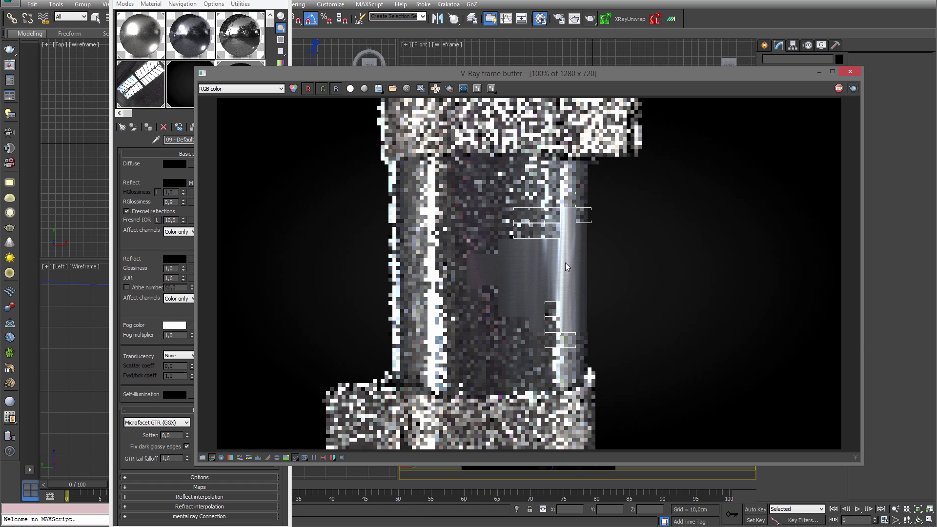
pyautogui.scroll(3, 561, 261)
pyautogui.scroll(-3, 561, 261)
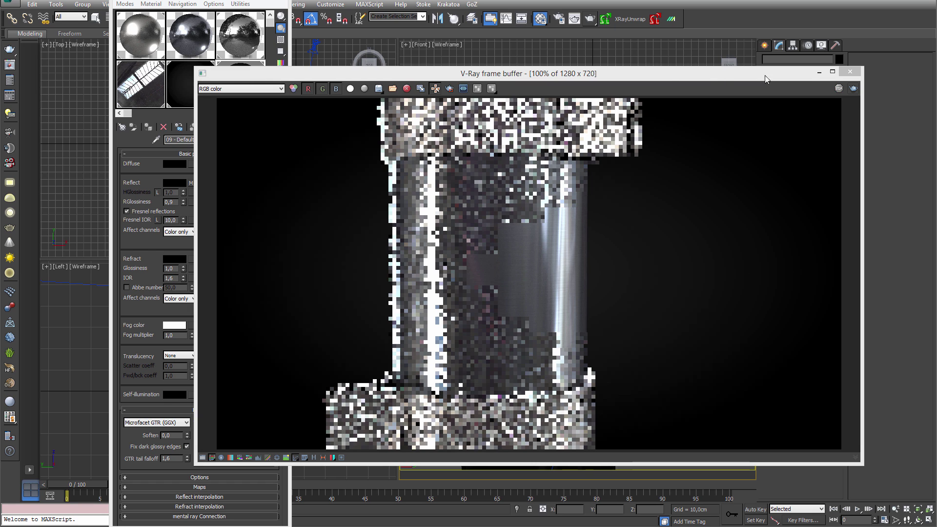
pyautogui.click(850, 72)
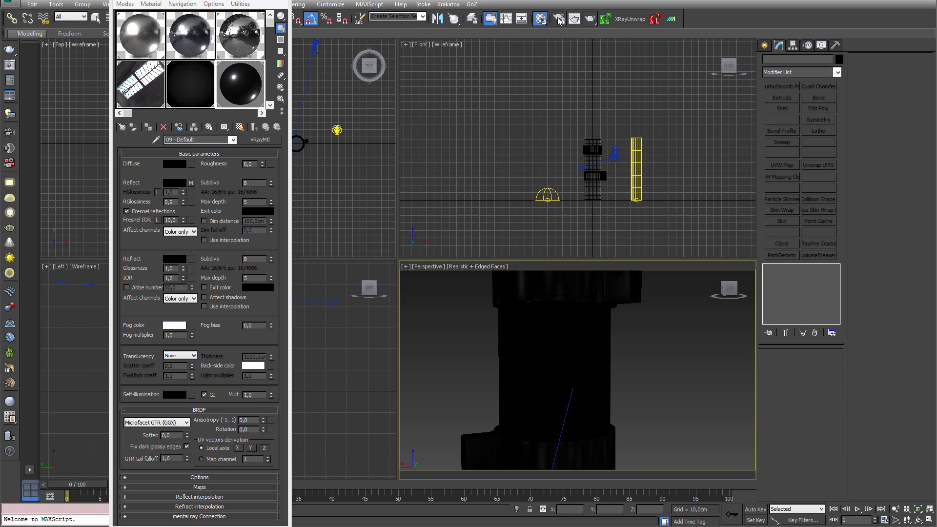
# Step: Set the adaptive image sampler's color threshold to 0.02 in the V-Ray render settings and close them
pyautogui.press('F10')
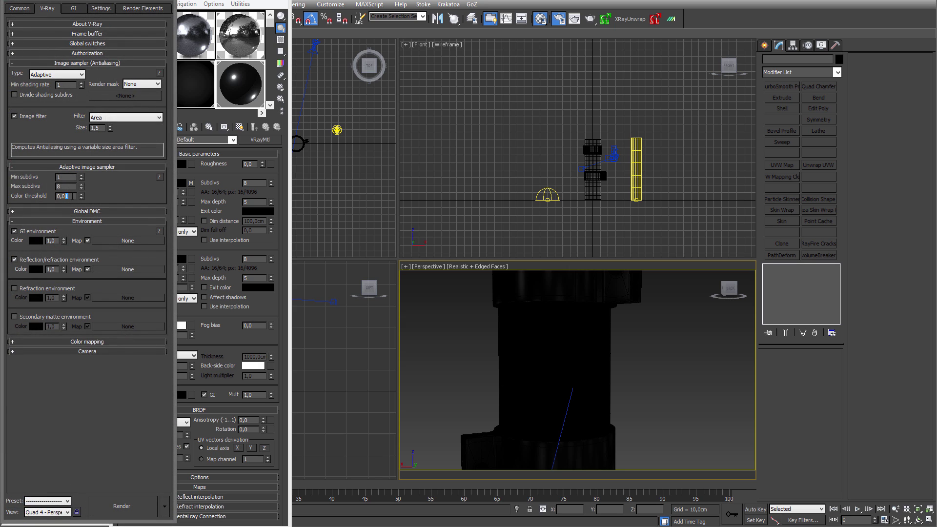
pyautogui.press('BackSpace')
pyautogui.write('2')
pyautogui.press('Return')
pyautogui.press('F10')
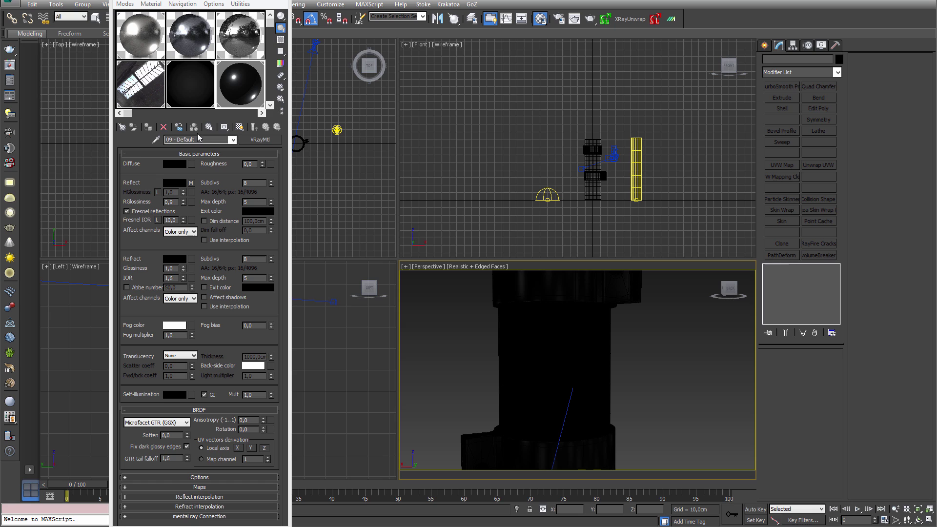
# Step: Show the background pattern behind the material's sample preview, keeping the sphere sample shape
pyautogui.click(281, 40)
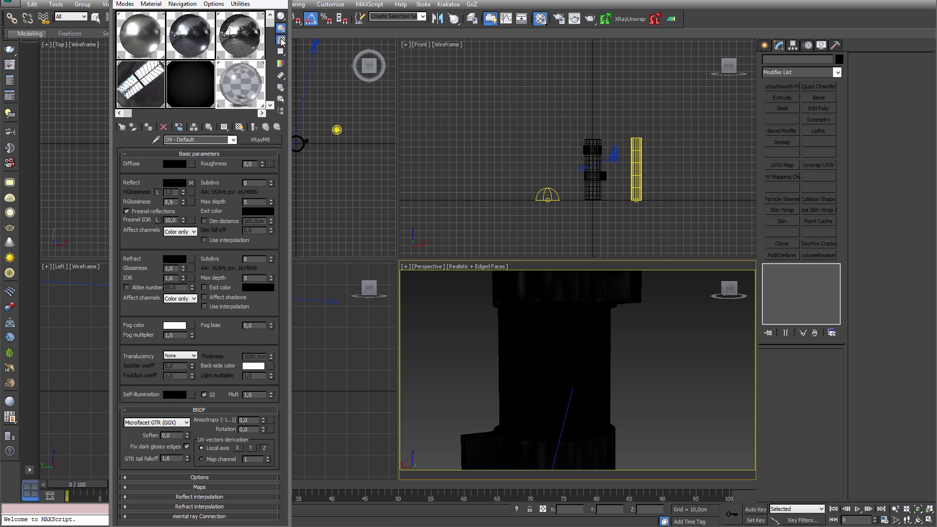
pyautogui.moveTo(280, 16); pyautogui.dragTo(322, 21)
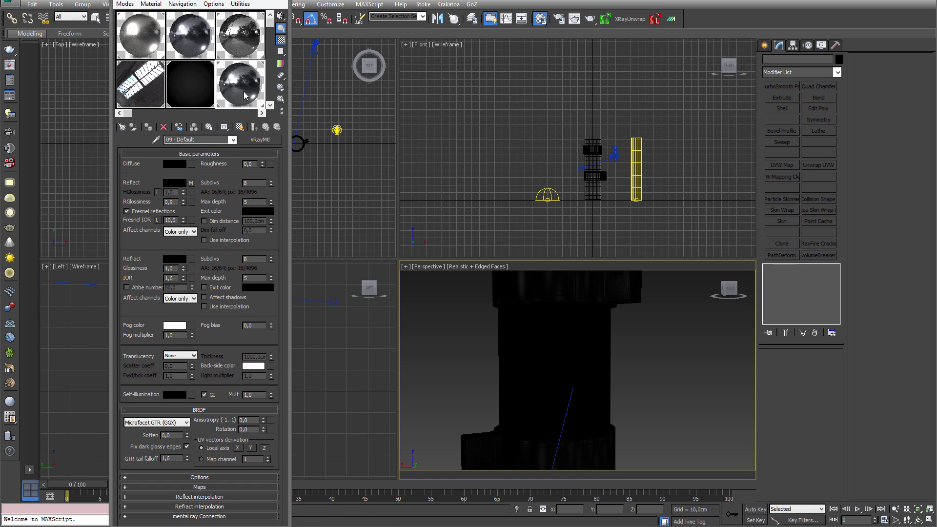
# Step: Assign a Falloff map to the RGlossiness slot and set its side colour to a value of 250
pyautogui.click(191, 202)
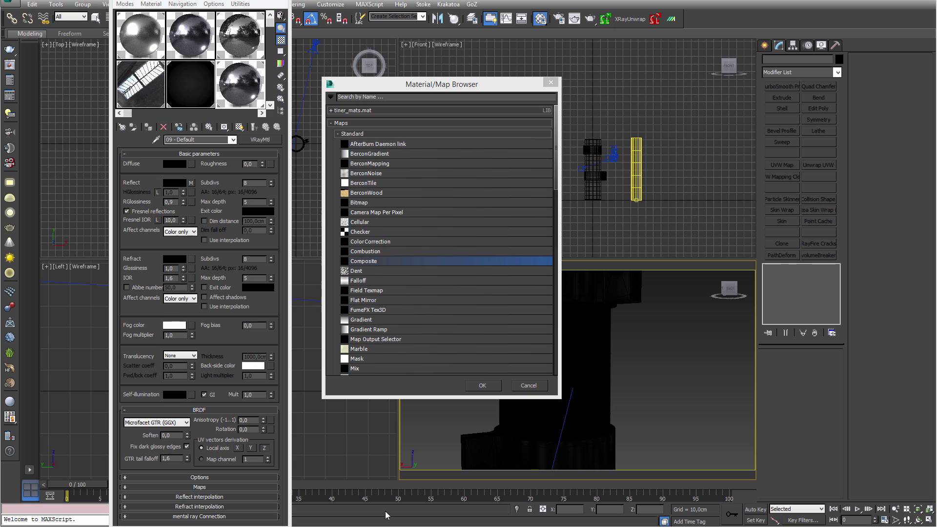
pyautogui.doubleClick(361, 280)
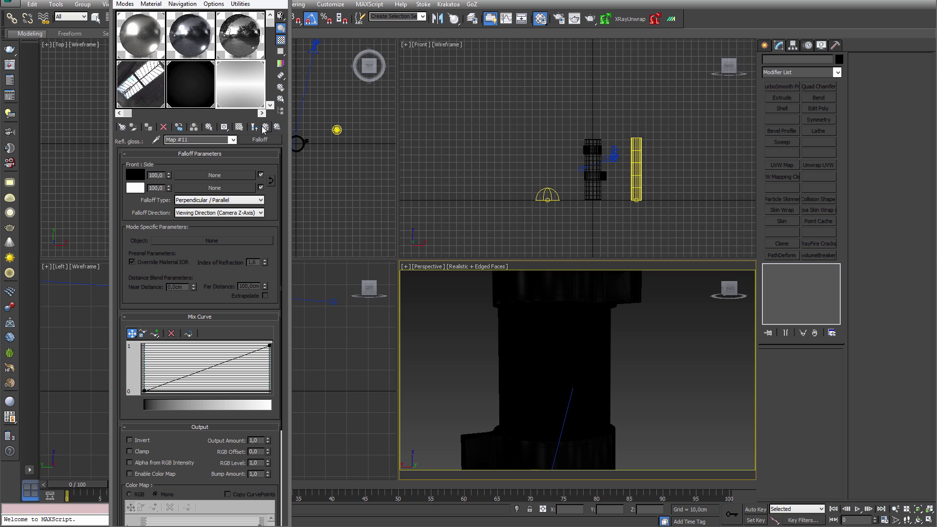
pyautogui.click(136, 191)
pyautogui.click(585, 131)
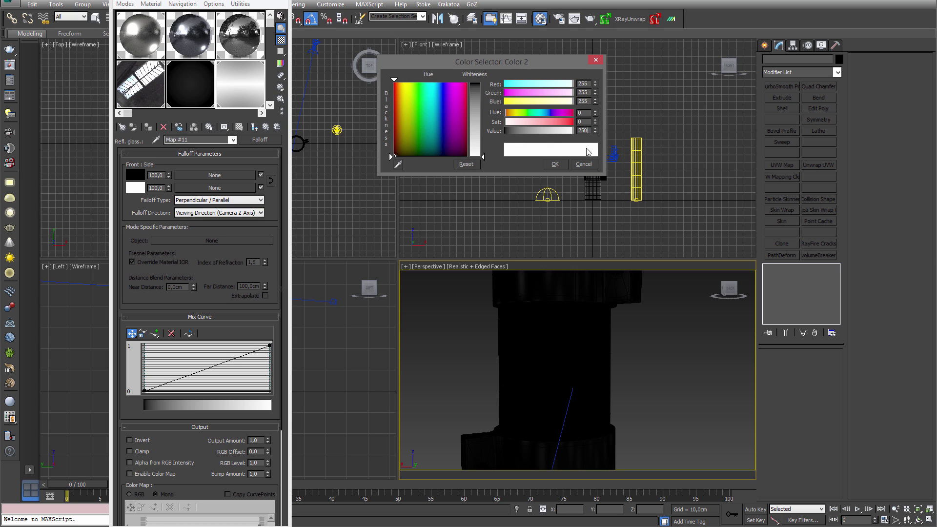
pyautogui.click(551, 167)
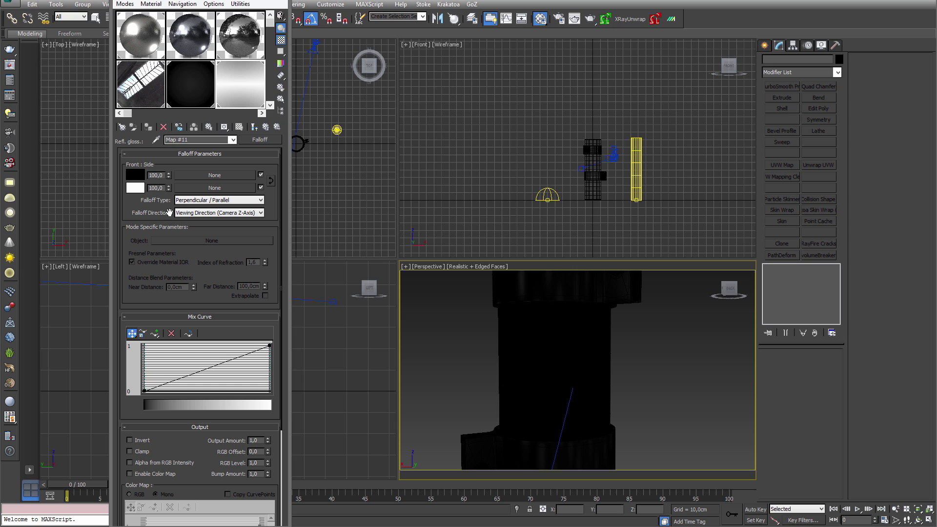
# Step: Convert both end points of the Falloff mix curve to Bezier-Corner and bend it to stay low before rising steeply at the end
pyautogui.rightClick(145, 390)
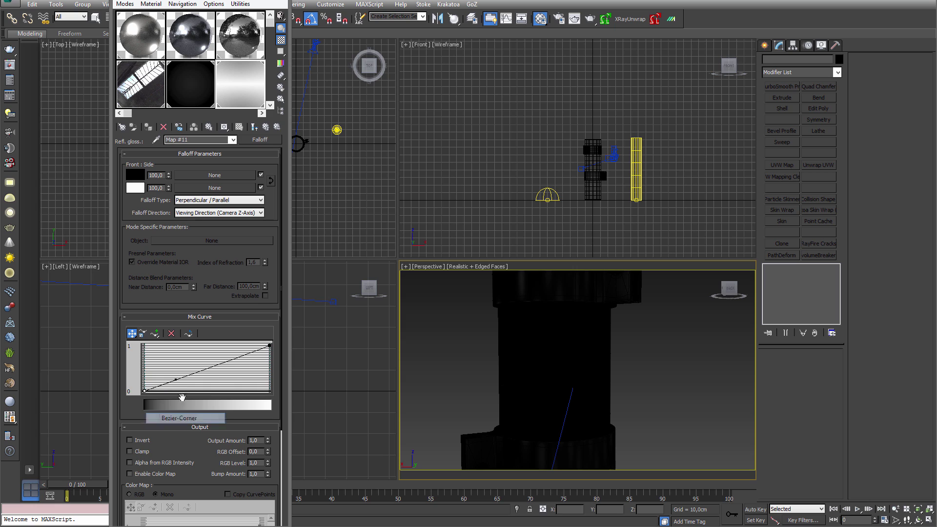
pyautogui.click(183, 418)
pyautogui.rightClick(145, 390)
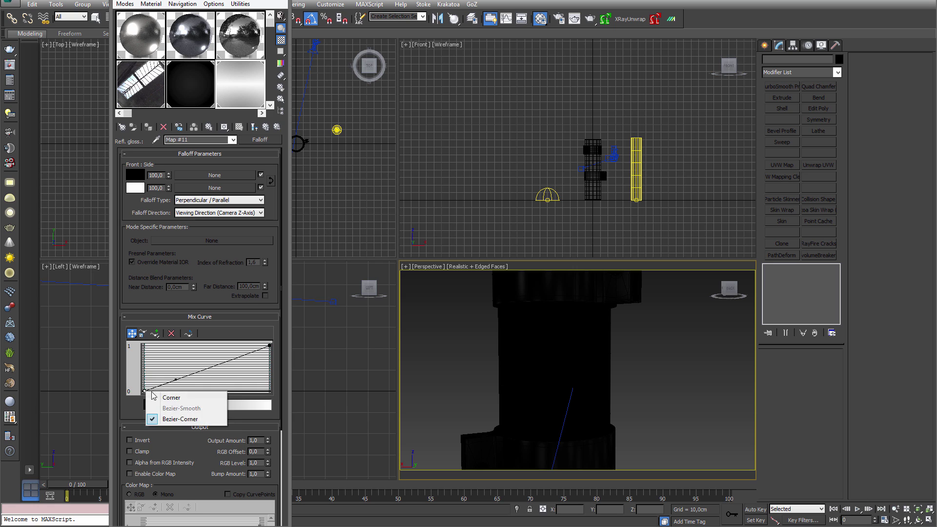
pyautogui.click(176, 380)
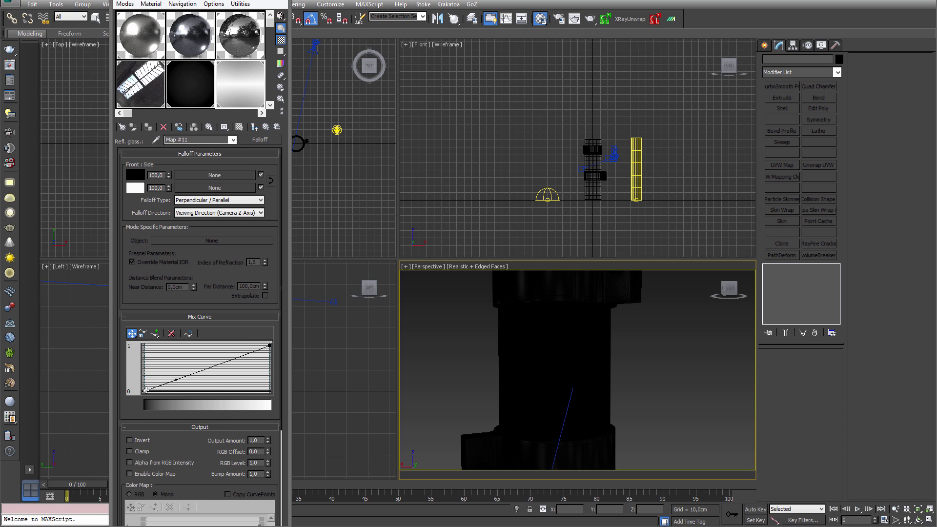
pyautogui.moveTo(175, 380); pyautogui.dragTo(312, 394)
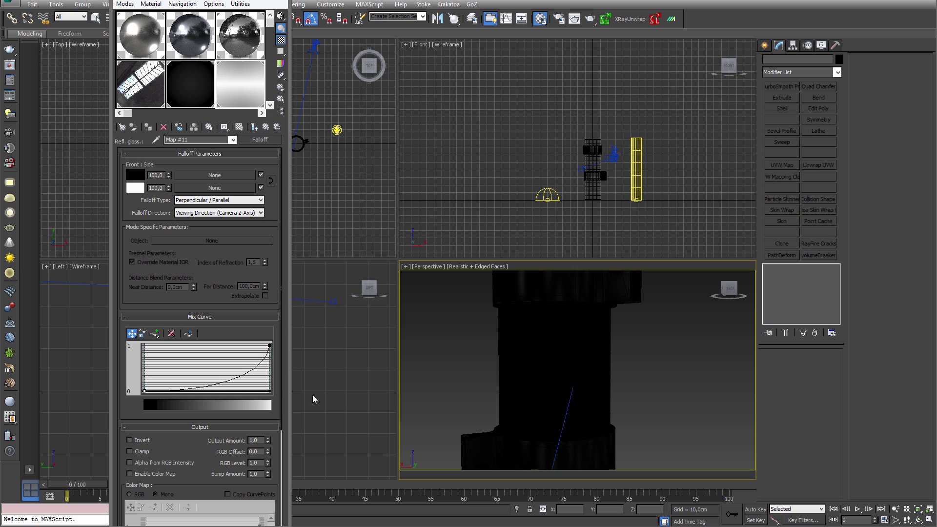
pyautogui.rightClick(270, 348)
pyautogui.click(280, 373)
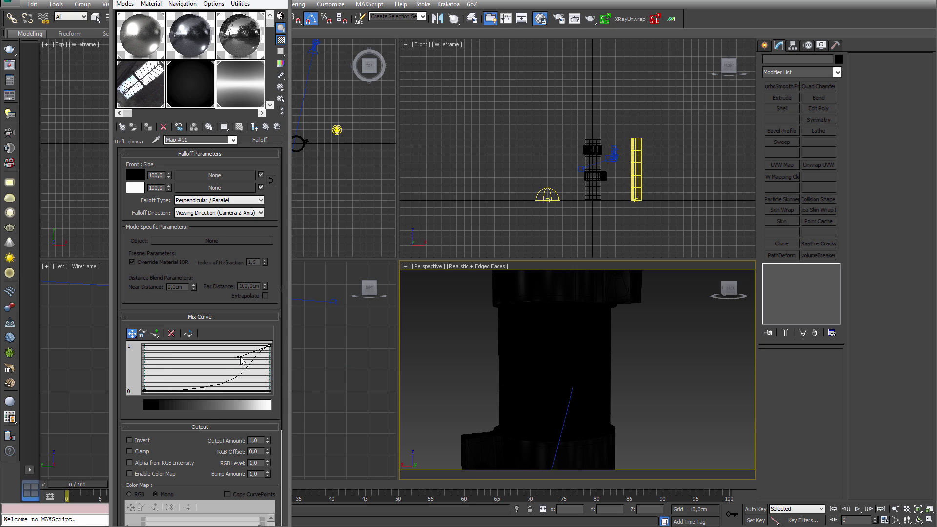
pyautogui.moveTo(271, 374); pyautogui.dragTo(280, 376)
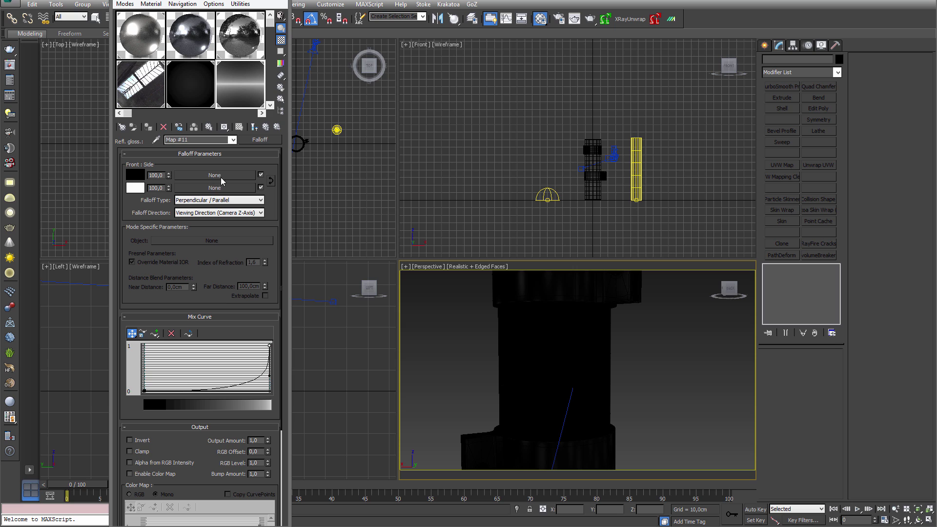
pyautogui.click(254, 127)
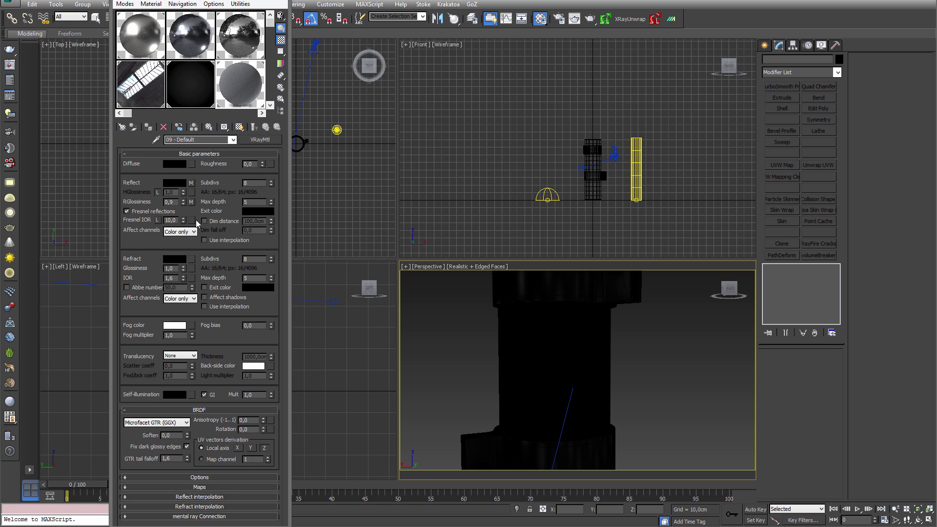
# Step: Copy the Layer 2 map from the reflection Composite and paste it as an instance into the RGlossiness Falloff's front map slot
pyautogui.click(192, 183)
pyautogui.rightClick(145, 192)
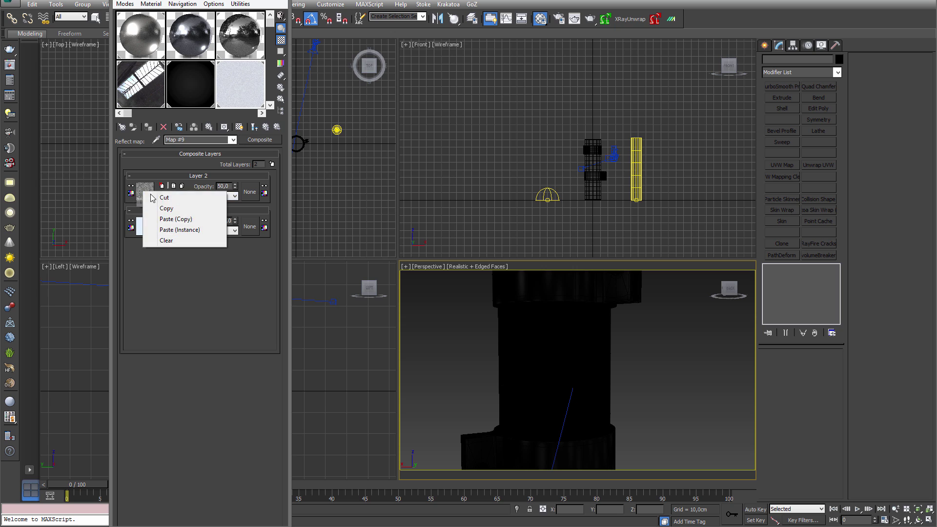
pyautogui.click(168, 208)
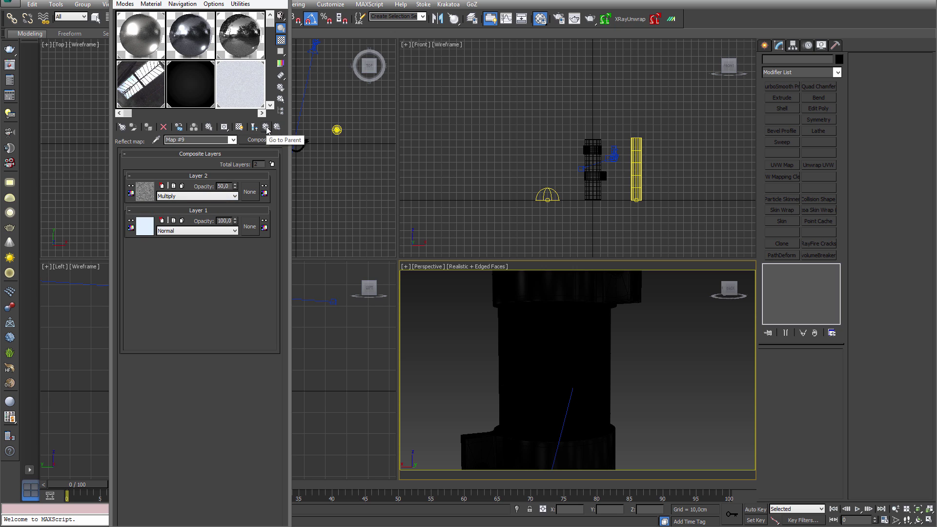
pyautogui.click(267, 128)
pyautogui.click(192, 202)
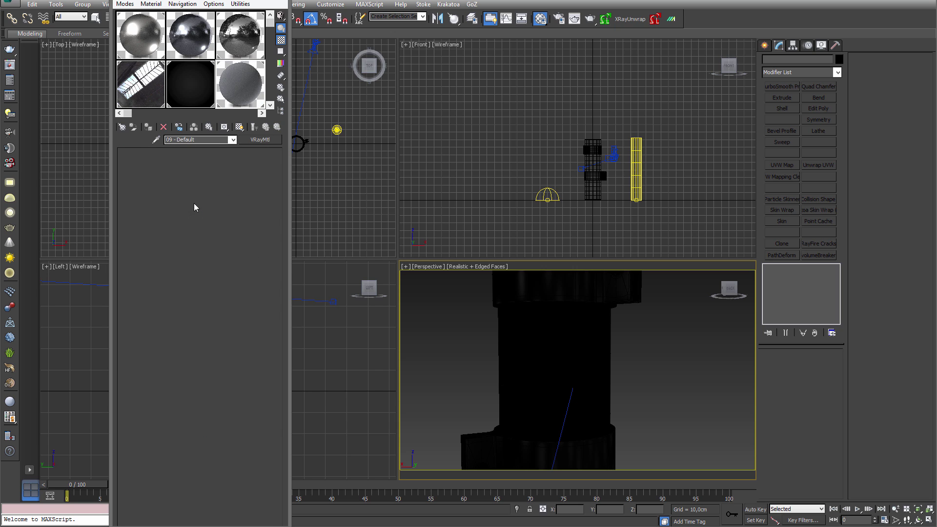
pyautogui.rightClick(210, 175)
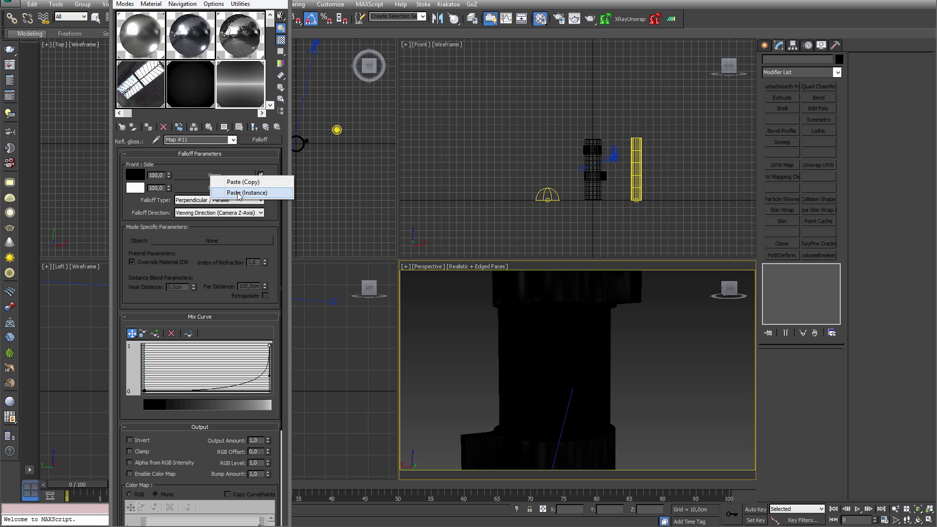
pyautogui.click(234, 194)
pyautogui.click(206, 175)
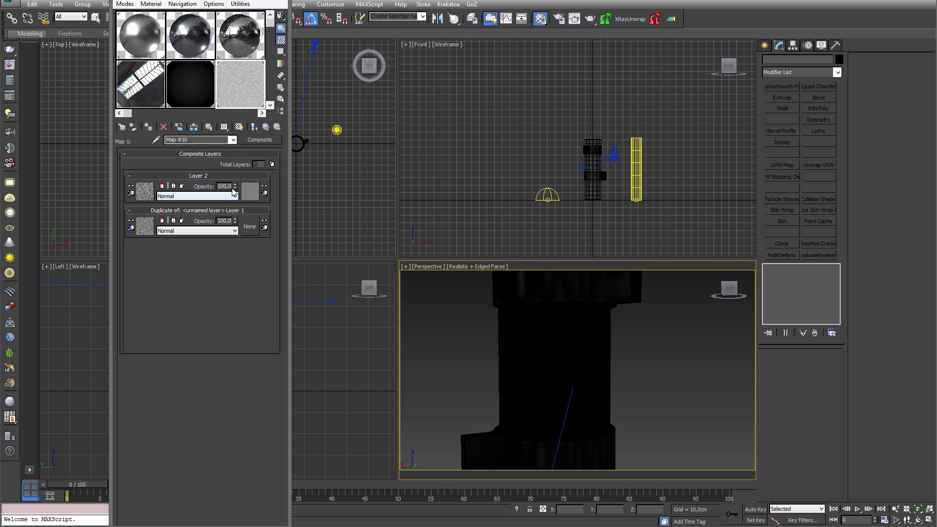
pyautogui.click(266, 128)
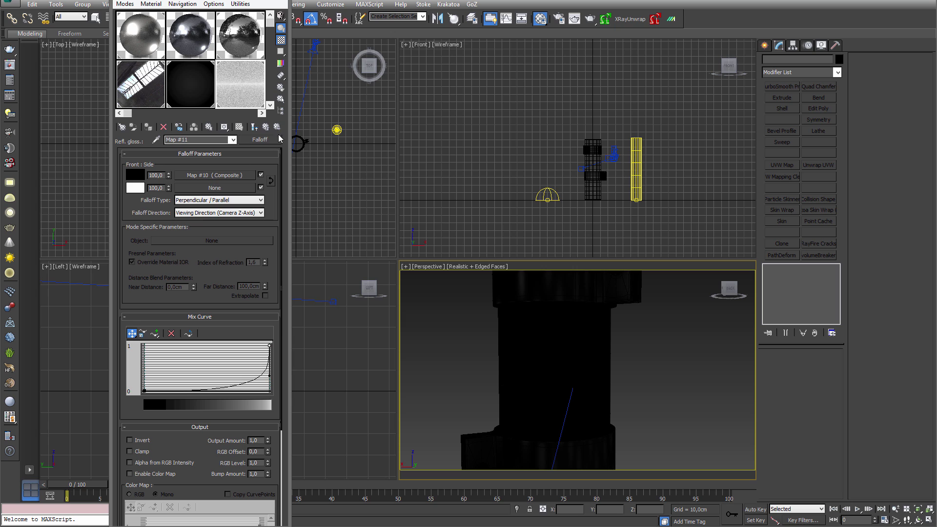
# Step: Compare the front Composite map of this material's RGlossiness Falloff with the one in the existing dark metal sample
pyautogui.click(266, 128)
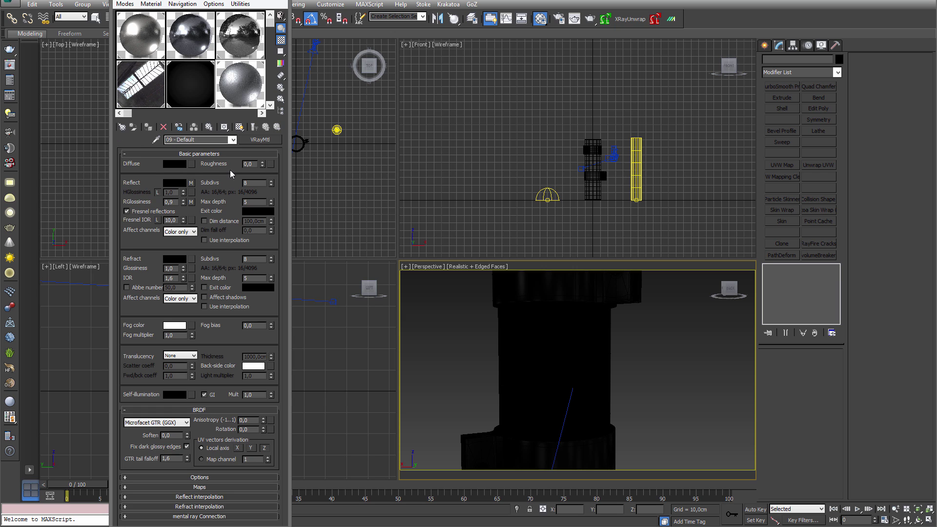
pyautogui.click(191, 202)
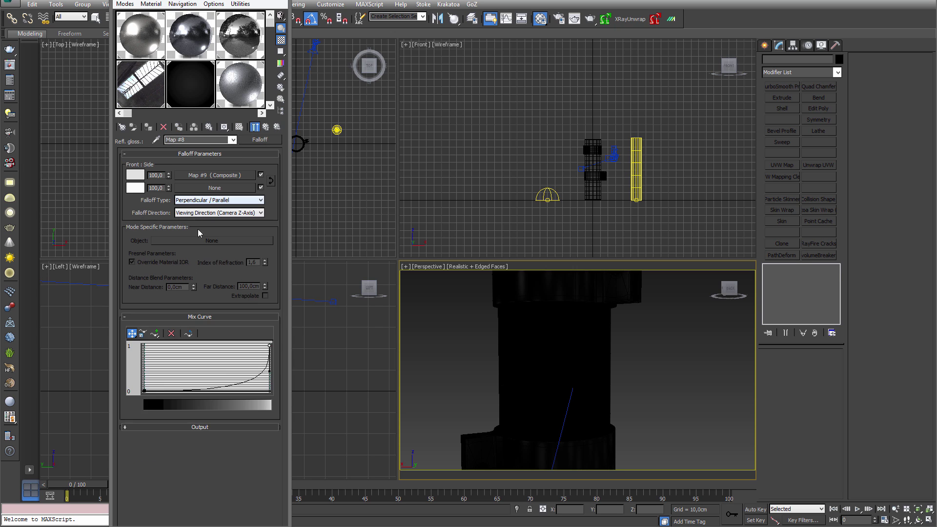
pyautogui.click(218, 177)
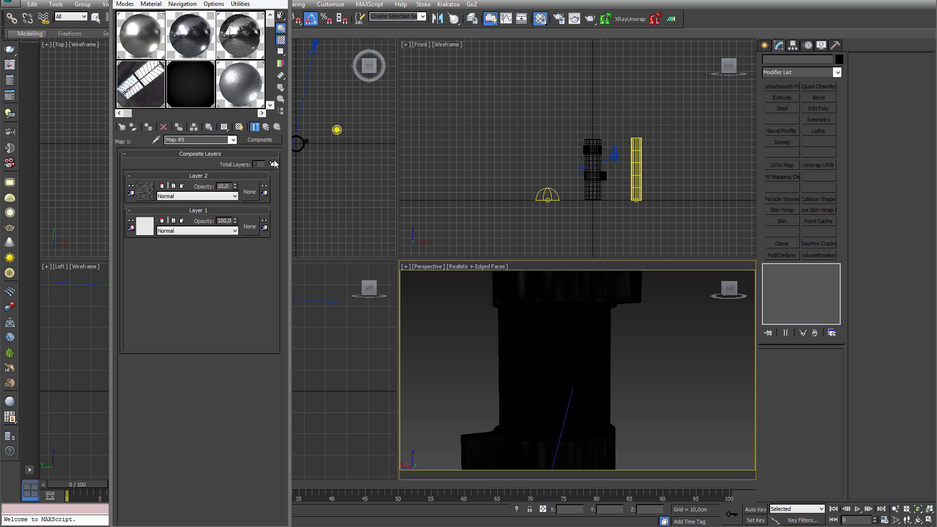
pyautogui.click(264, 127)
pyautogui.click(236, 84)
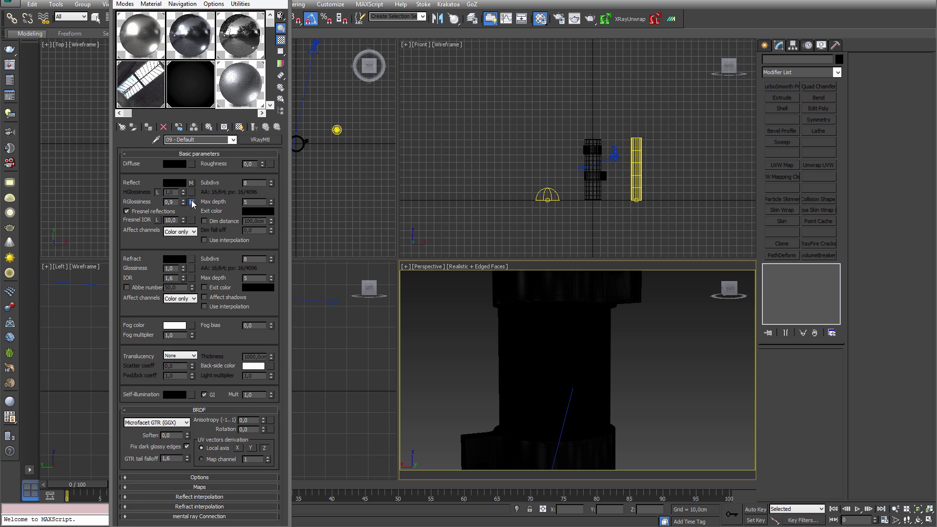
pyautogui.click(191, 201)
pyautogui.click(215, 176)
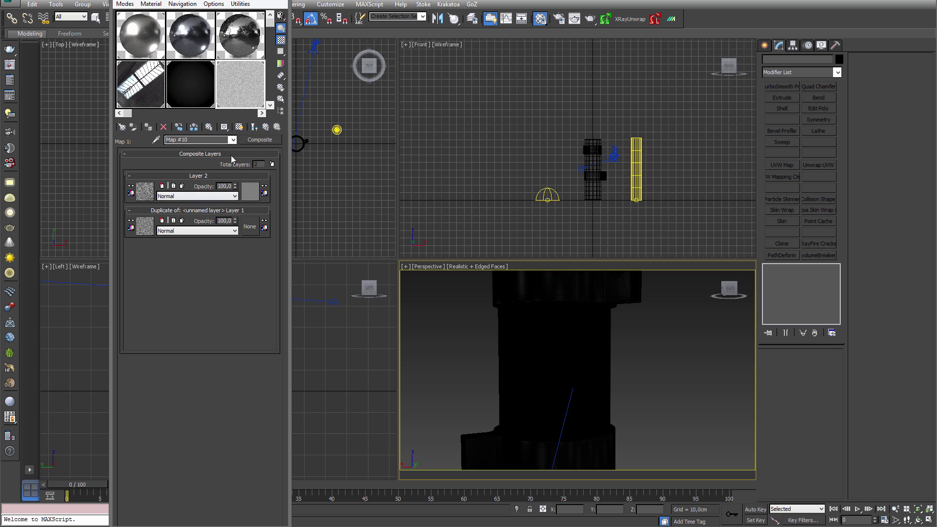
pyautogui.click(185, 33)
pyautogui.click(213, 176)
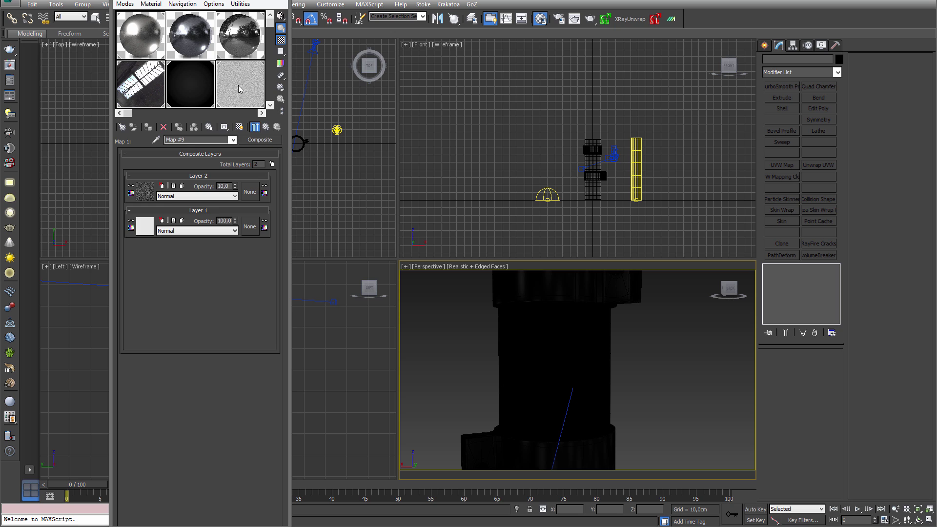
pyautogui.click(265, 127)
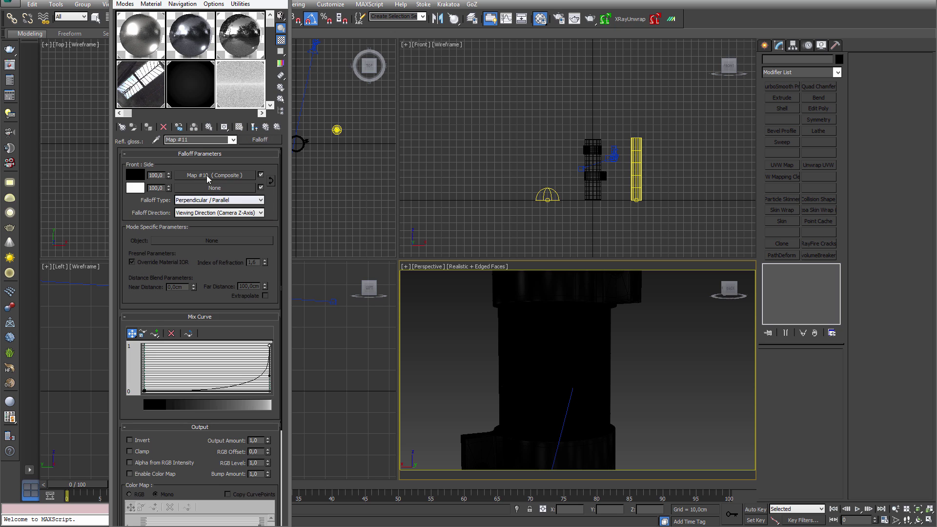
pyautogui.click(207, 175)
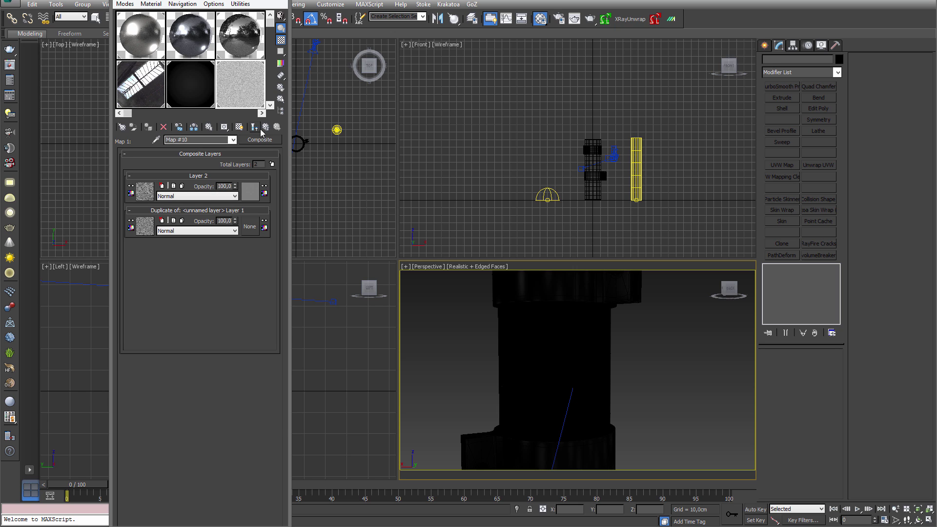
pyautogui.click(261, 131)
# Step: Replace the RGlossiness Falloff's front map with an independent copy of the material's whole reflection Composite
pyautogui.click(195, 186)
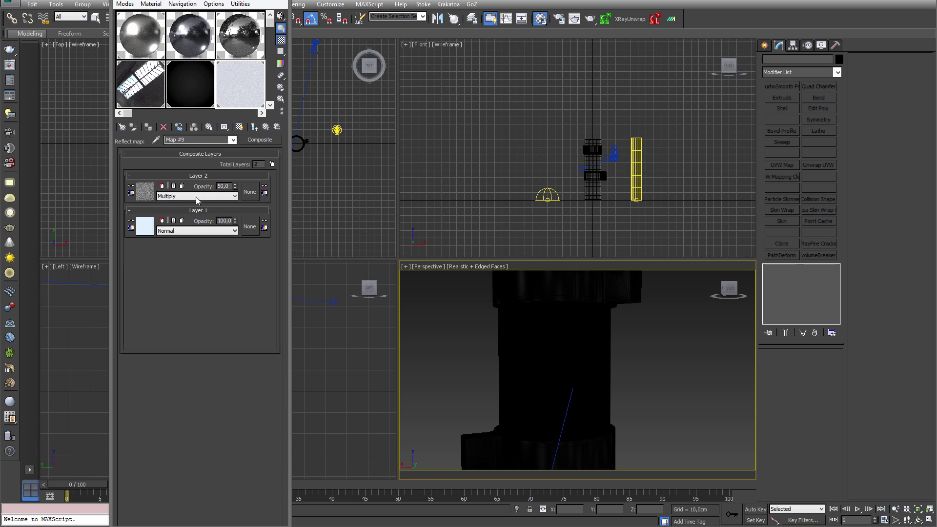
pyautogui.click(265, 127)
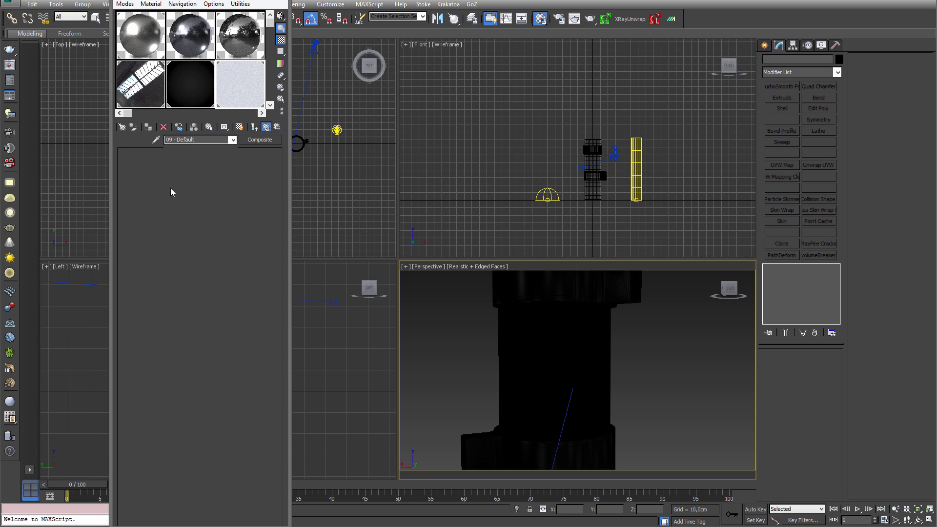
pyautogui.rightClick(194, 185)
pyautogui.click(198, 198)
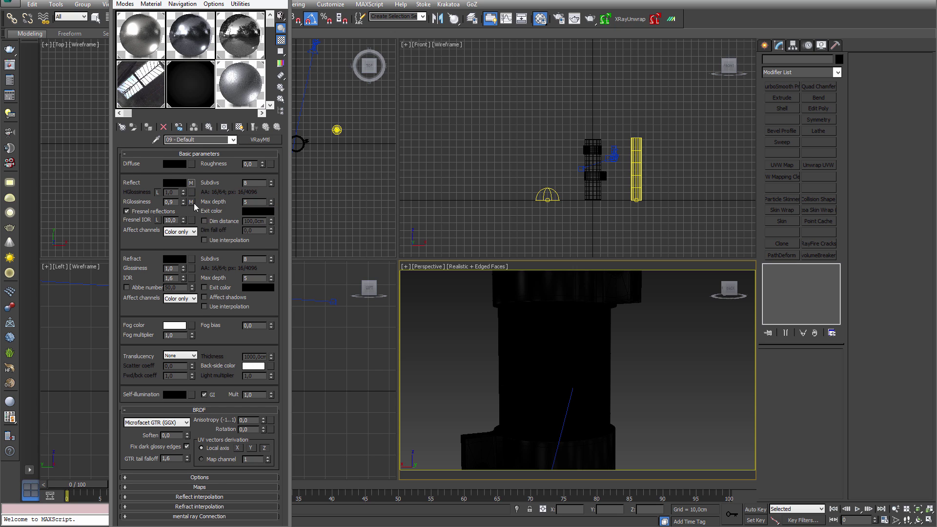
pyautogui.click(192, 201)
pyautogui.rightClick(218, 176)
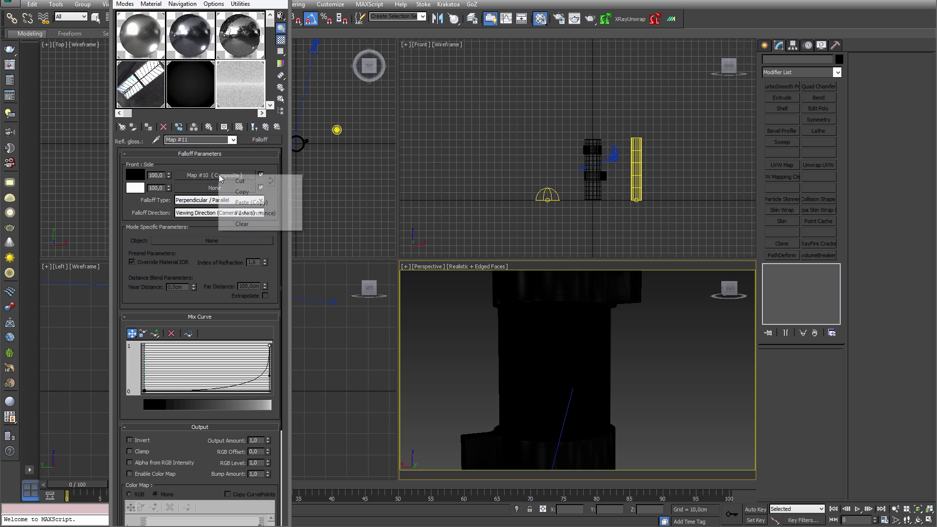
pyautogui.click(247, 223)
pyautogui.rightClick(208, 176)
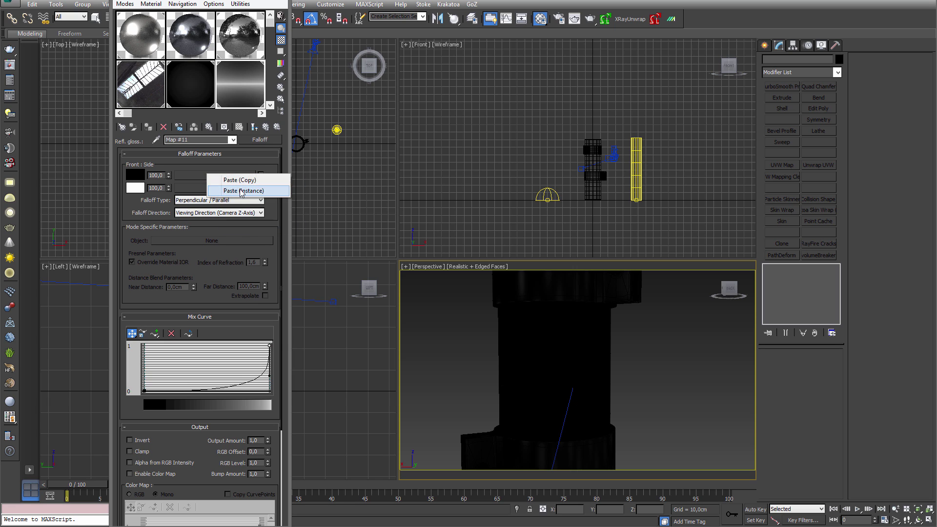
pyautogui.click(243, 180)
# Step: Change the Layer 1 Color Correction colour in the Falloff's front Composite to a neutral light grey with a value of 0.9
pyautogui.click(212, 174)
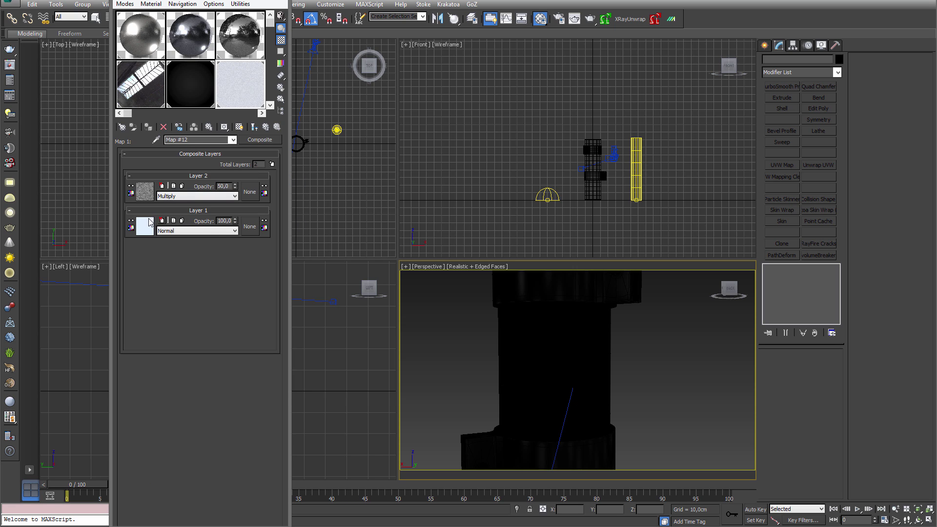
pyautogui.click(146, 229)
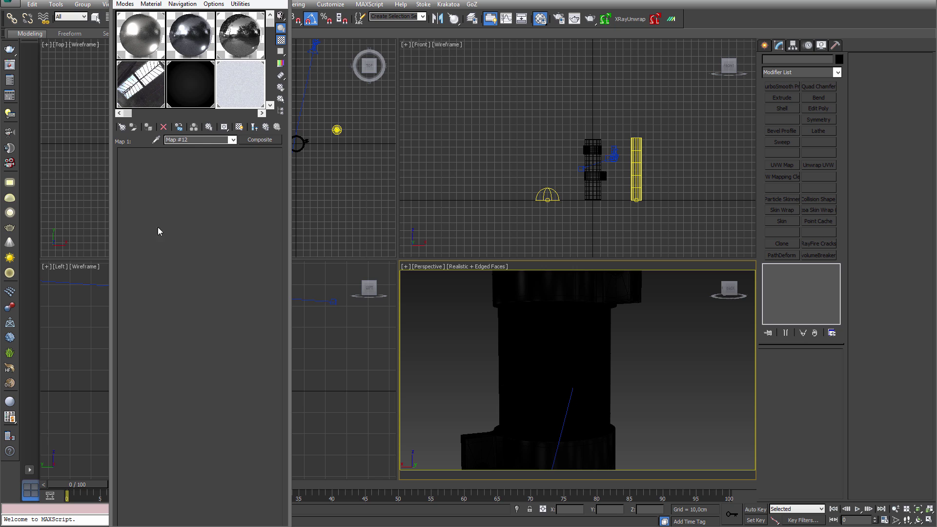
pyautogui.click(182, 164)
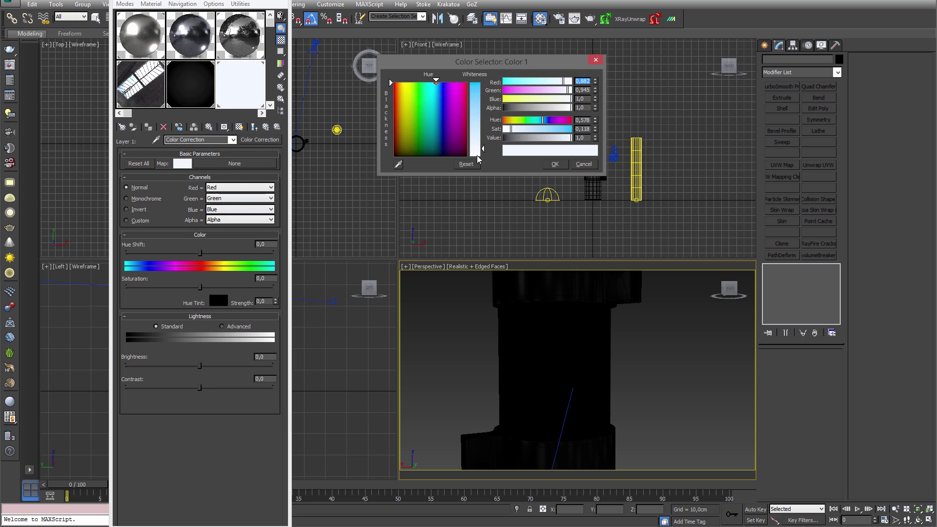
pyautogui.moveTo(478, 158); pyautogui.dragTo(478, 162)
pyautogui.moveTo(417, 140); pyautogui.dragTo(398, 161)
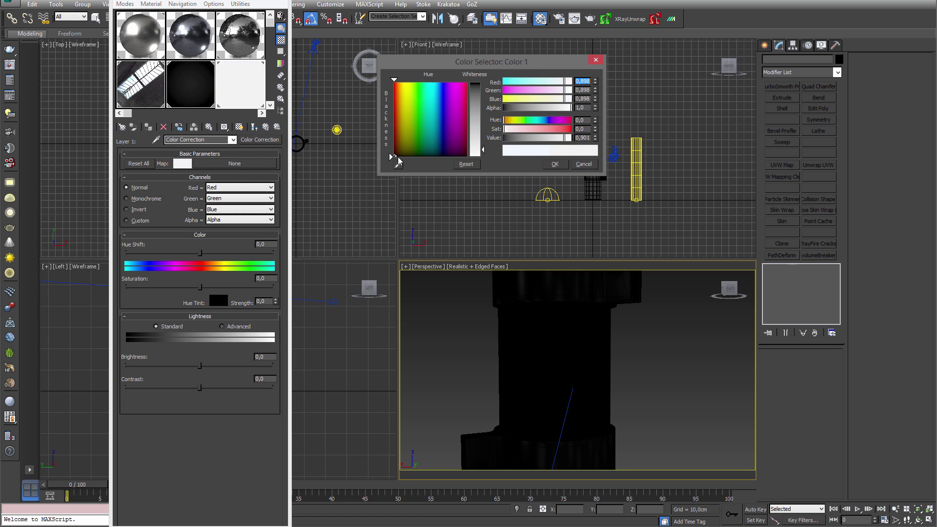
pyautogui.doubleClick(583, 137)
pyautogui.write('0,9')
pyautogui.click(555, 164)
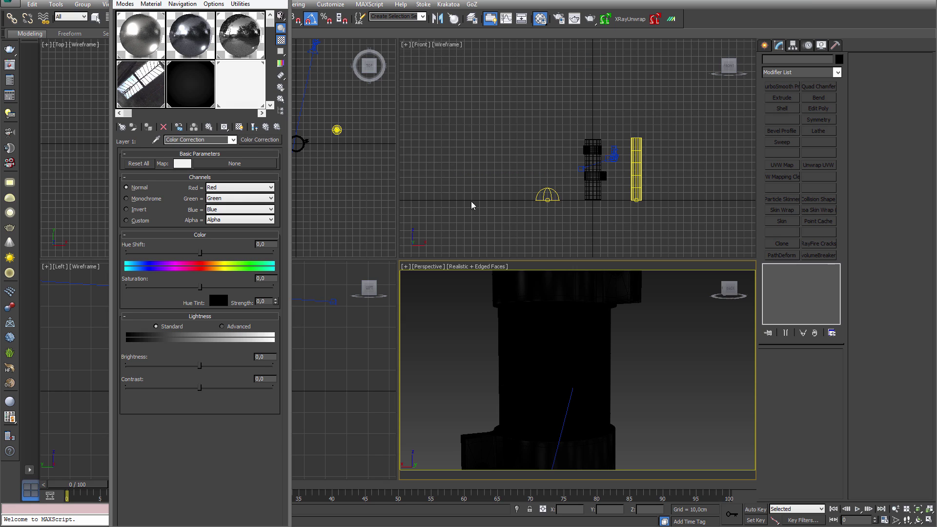
# Step: Preview the full material on the sample, set the glossiness Composite's Layer 2 opacity to 10, and return to the material's basic parameters
pyautogui.click(256, 126)
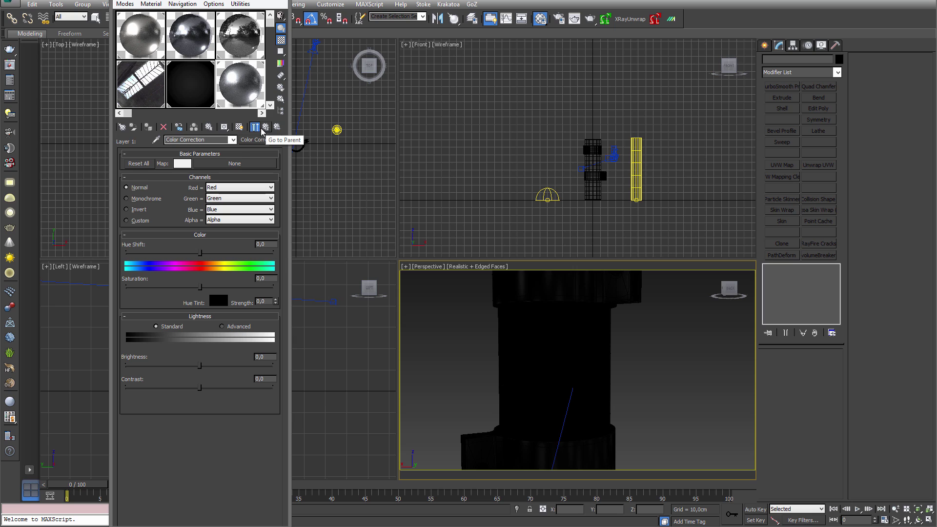
pyautogui.click(266, 127)
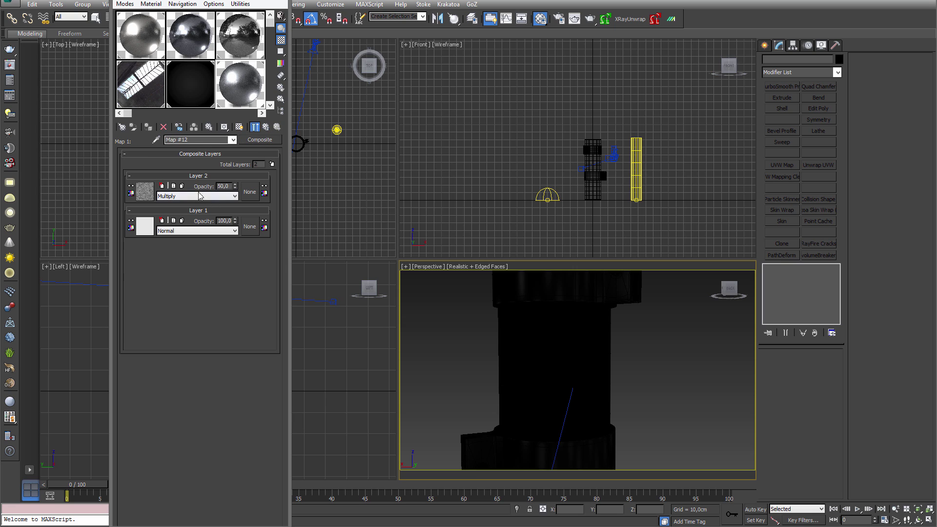
pyautogui.doubleClick(223, 186)
pyautogui.write('10')
pyautogui.press('Return')
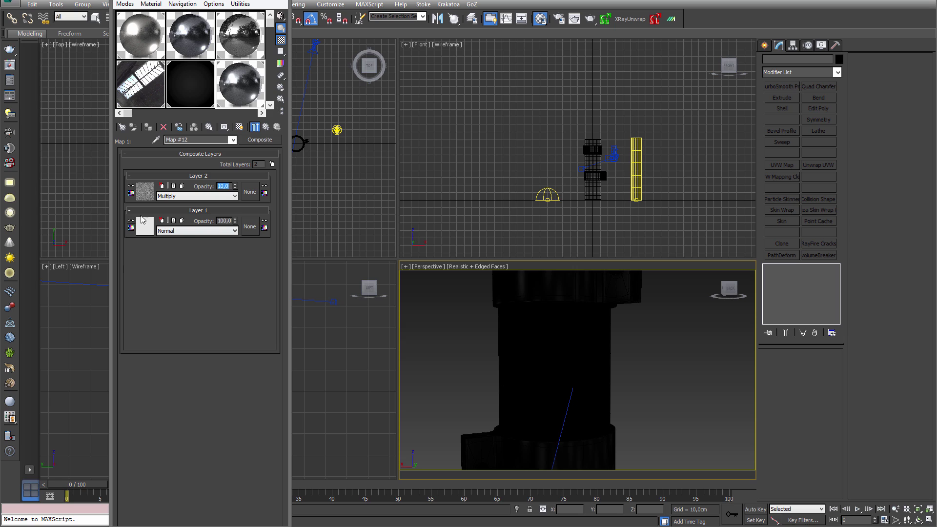
pyautogui.click(266, 128)
pyautogui.click(266, 128)
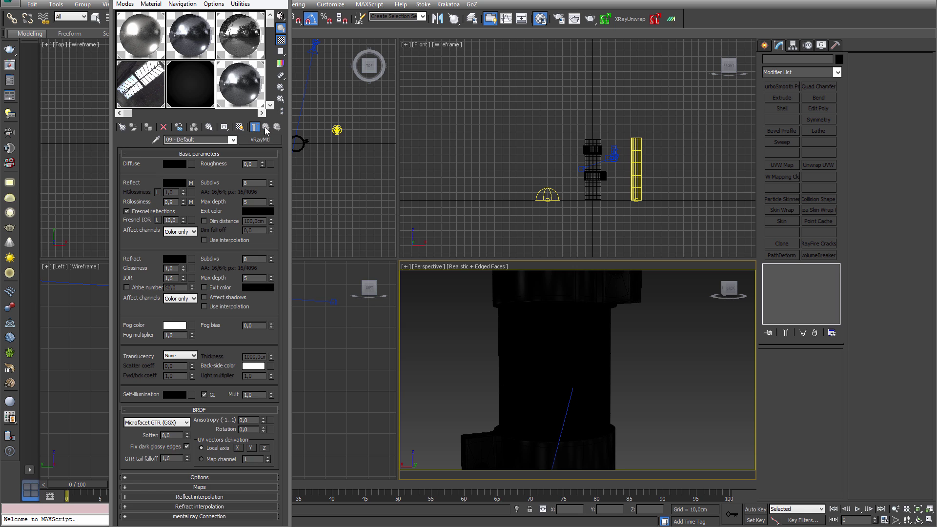
# Step: Test-render the pipe, set the brushed metal material's Fresnel IOR to 6.5, and render it again
pyautogui.click(591, 18)
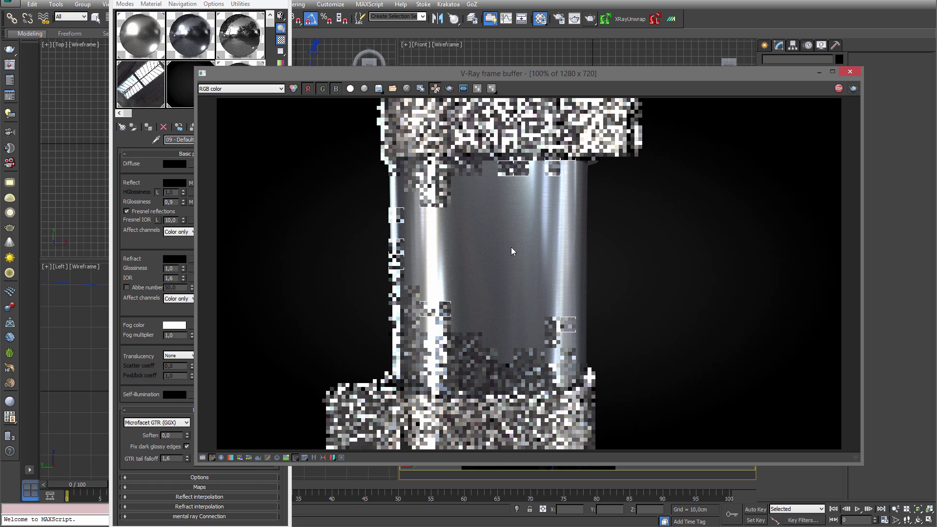
pyautogui.click(868, 129)
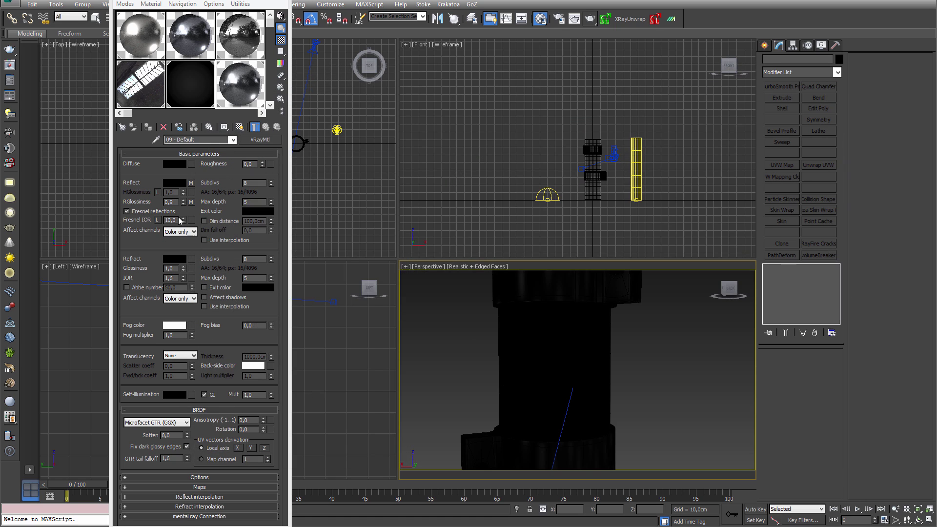
pyautogui.moveTo(182, 223); pyautogui.dragTo(184, 240)
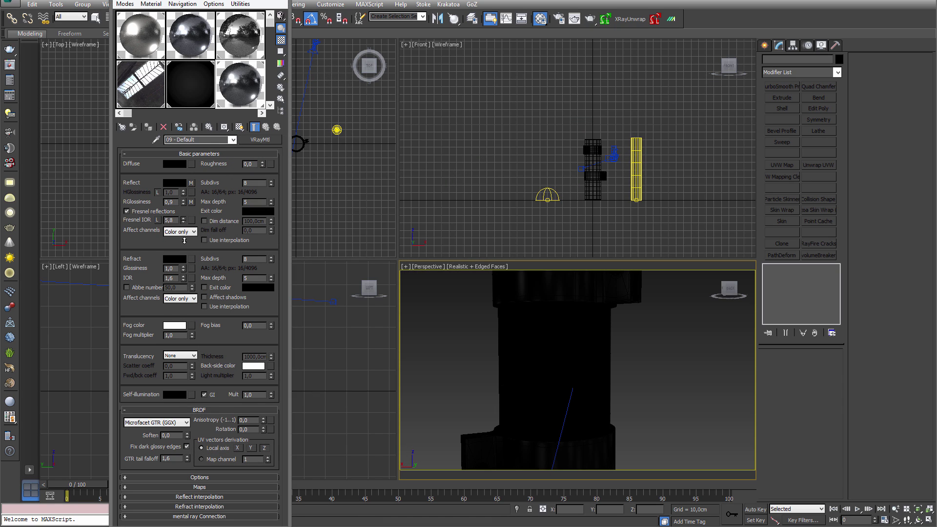
pyautogui.click(592, 19)
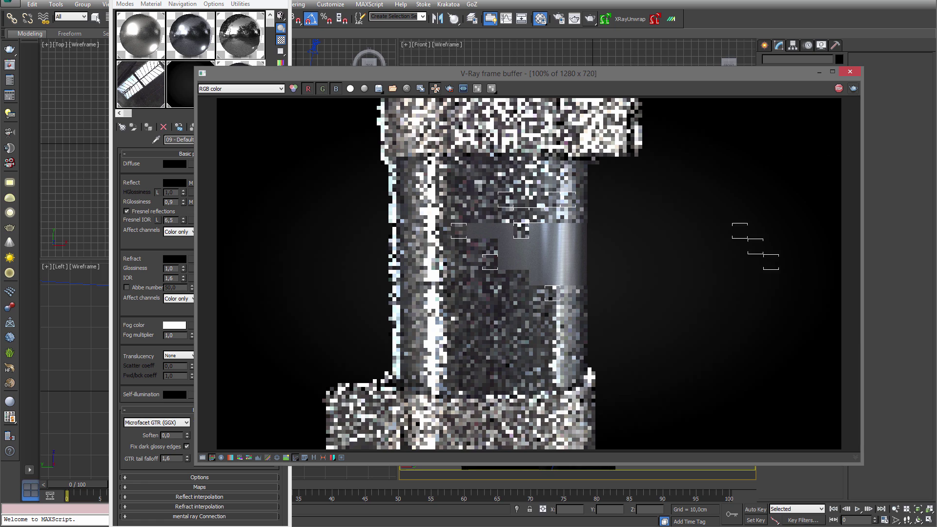
pyautogui.click(132, 242)
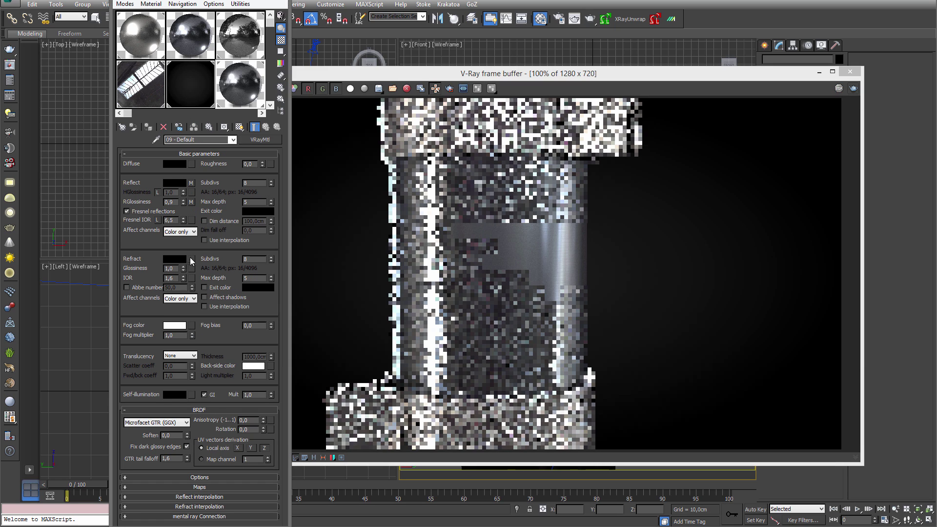
# Step: Test-render the RGlossiness Falloff with its front Composite disabled and the front colour set to a light grey of value 218
pyautogui.click(191, 202)
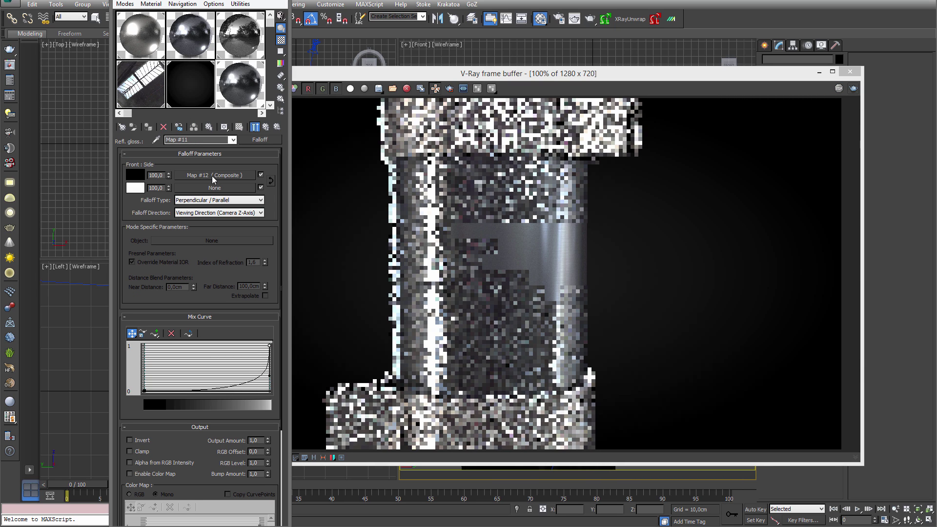
pyautogui.click(261, 175)
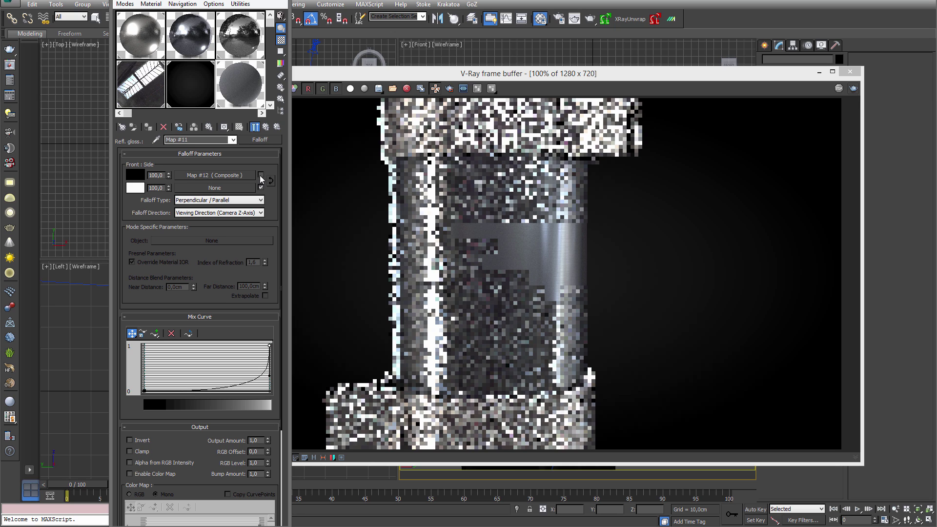
pyautogui.click(135, 175)
pyautogui.moveTo(477, 130); pyautogui.dragTo(483, 145)
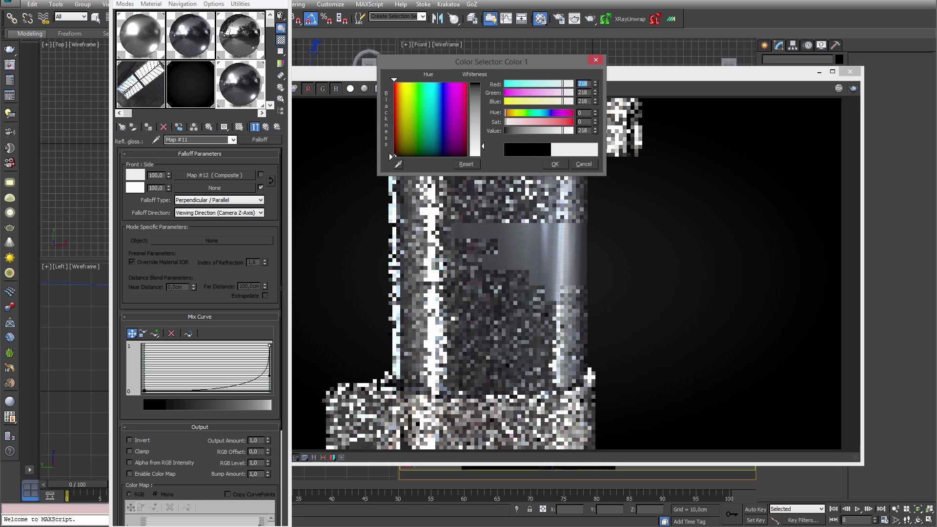
pyautogui.click(553, 164)
pyautogui.click(853, 88)
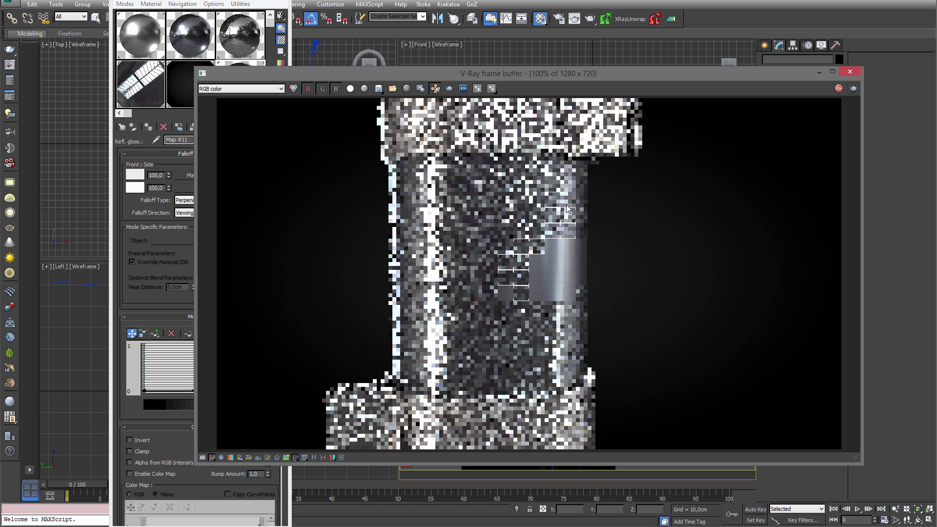
pyautogui.press('Escape')
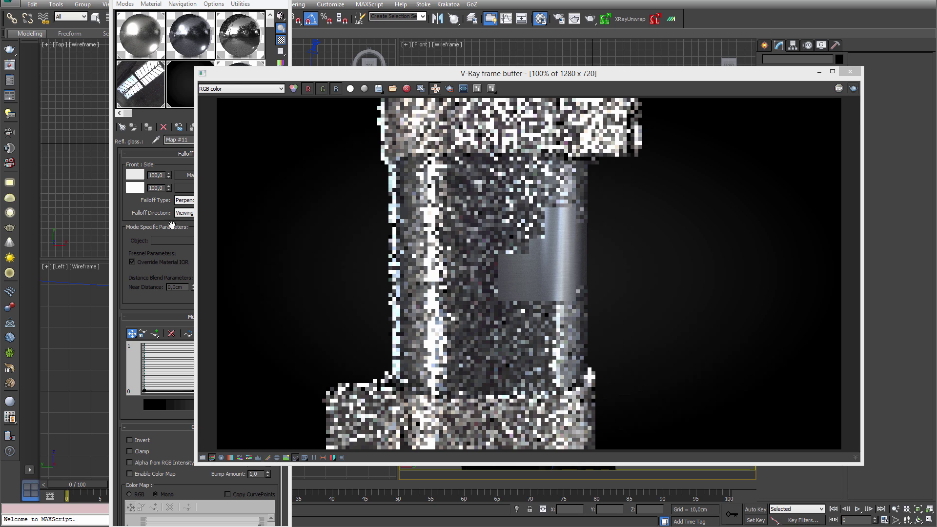
# Step: Re-enable the Falloff's front Composite, render the pipe, and inspect the brushed highlights up close
pyautogui.click(162, 161)
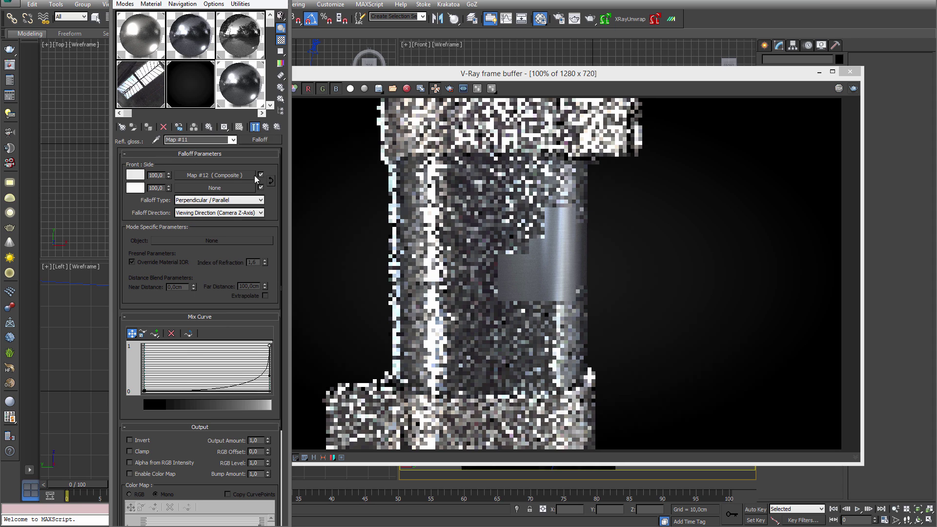
pyautogui.click(253, 175)
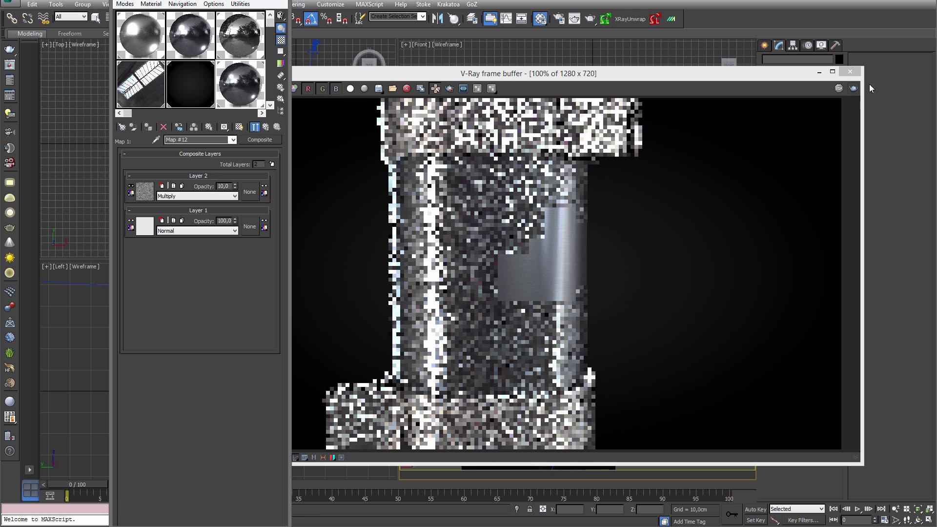
pyautogui.click(853, 88)
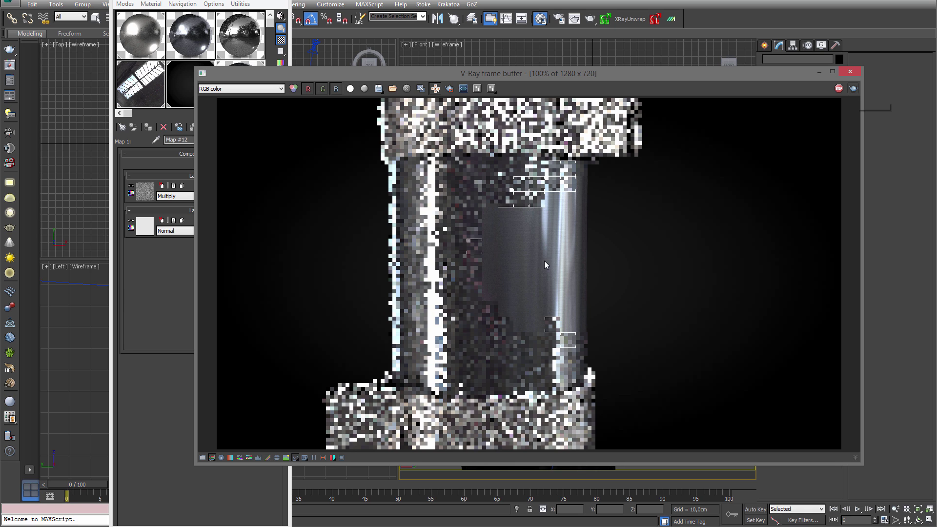
pyautogui.scroll(2, 560, 237)
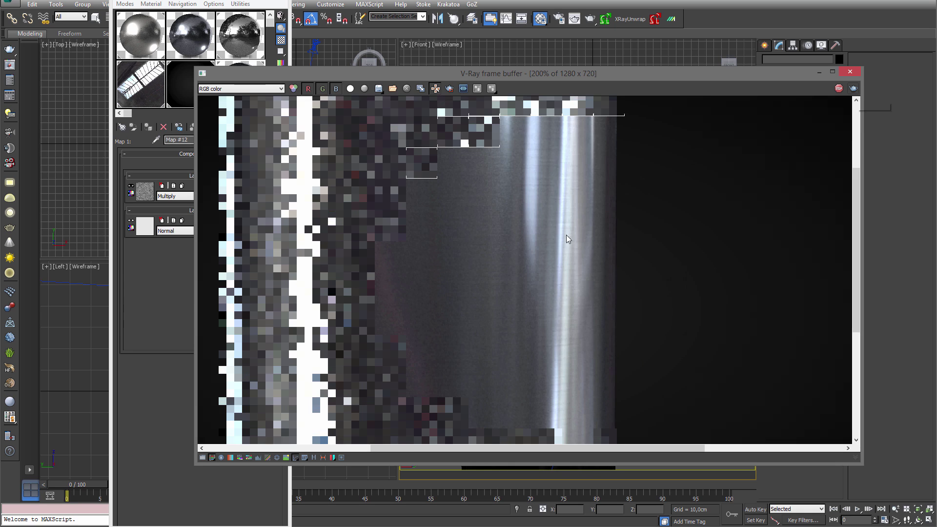
pyautogui.scroll(-2, 566, 236)
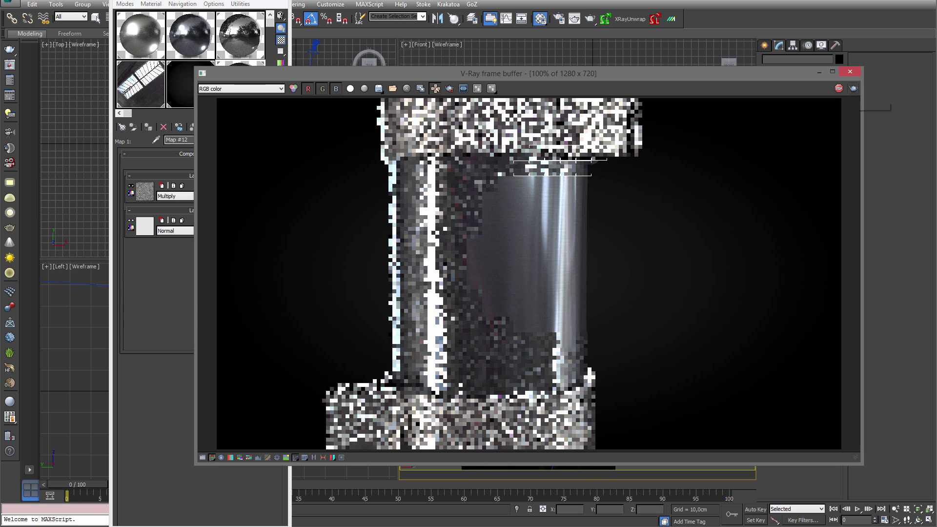
pyautogui.click(850, 74)
# Step: Test-render the pipe with the glossiness Composite's Layer 2 opacity at 40, and restore the opacity to 10
pyautogui.click(130, 190)
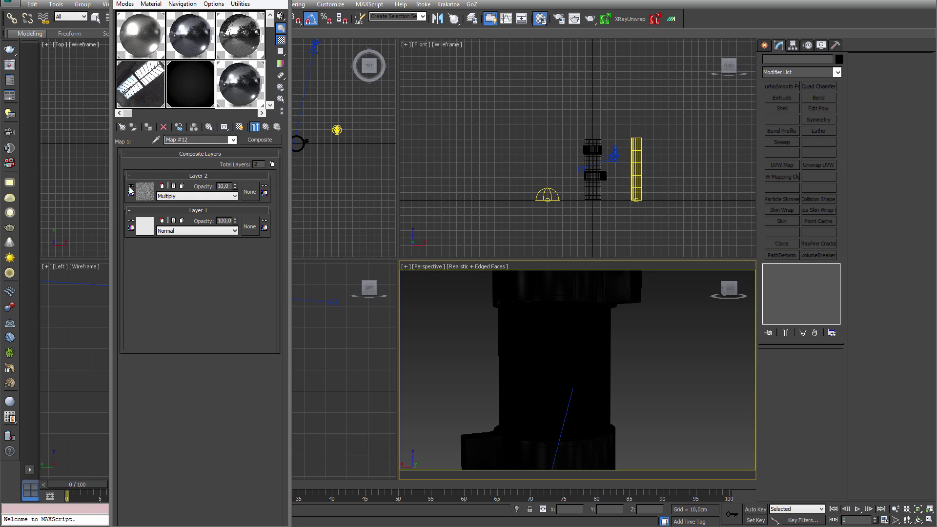
pyautogui.click(266, 128)
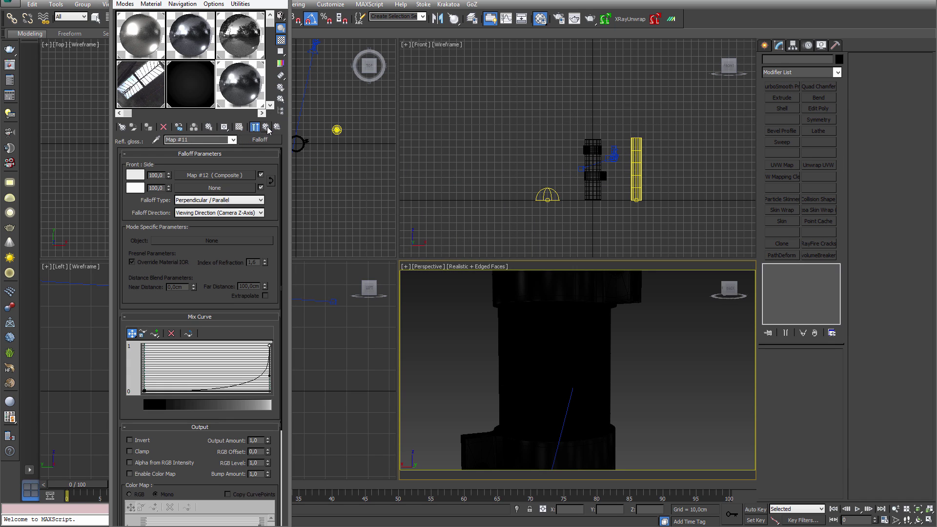
pyautogui.click(215, 175)
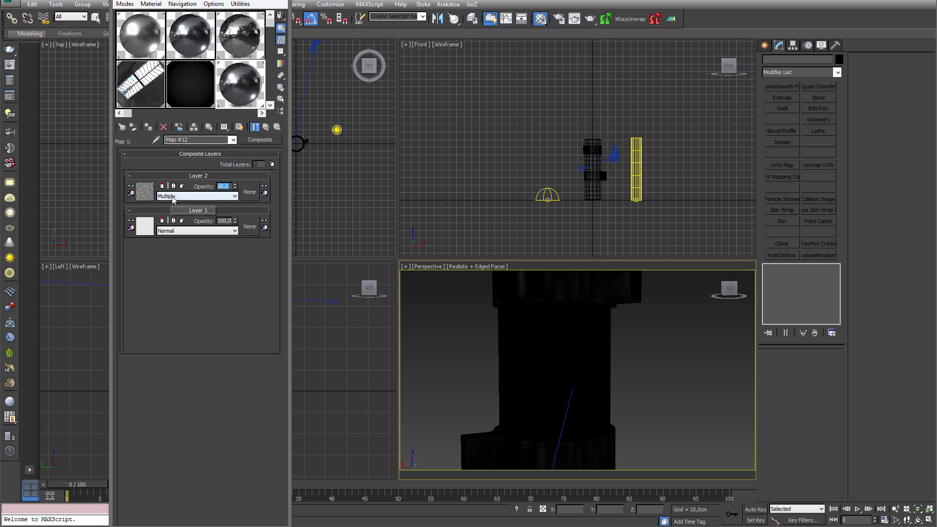
pyautogui.write('40')
pyautogui.press('Return')
pyautogui.click(590, 18)
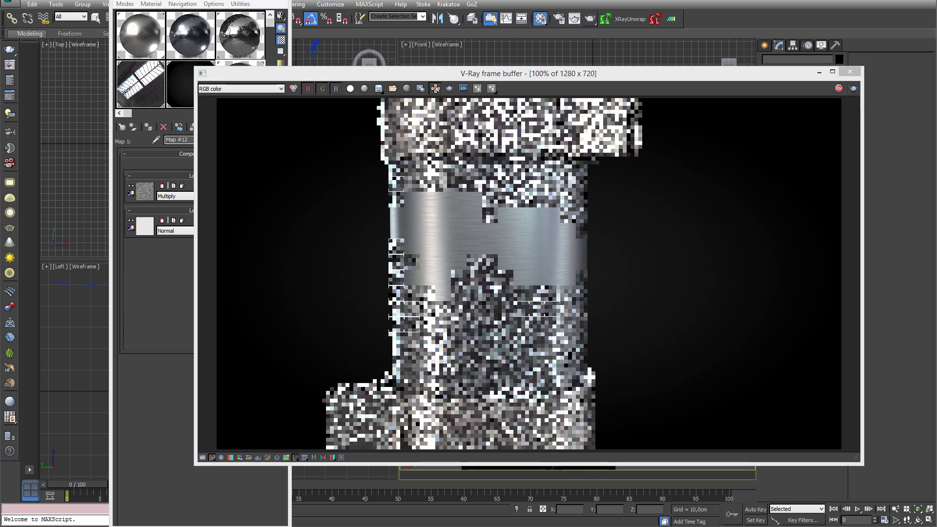
pyautogui.click(157, 278)
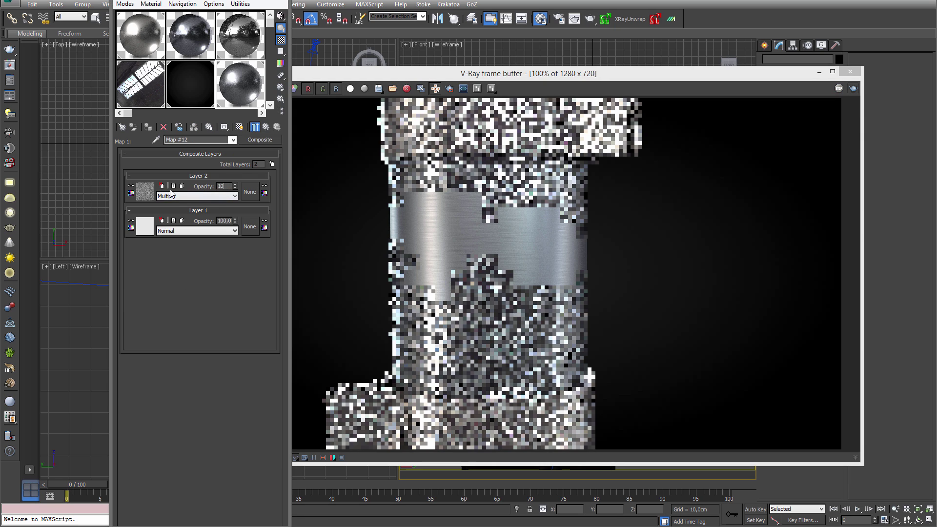
# Step: Set the material's GTR tail falloff to 1.8 and test-render the pipe
pyautogui.click(266, 127)
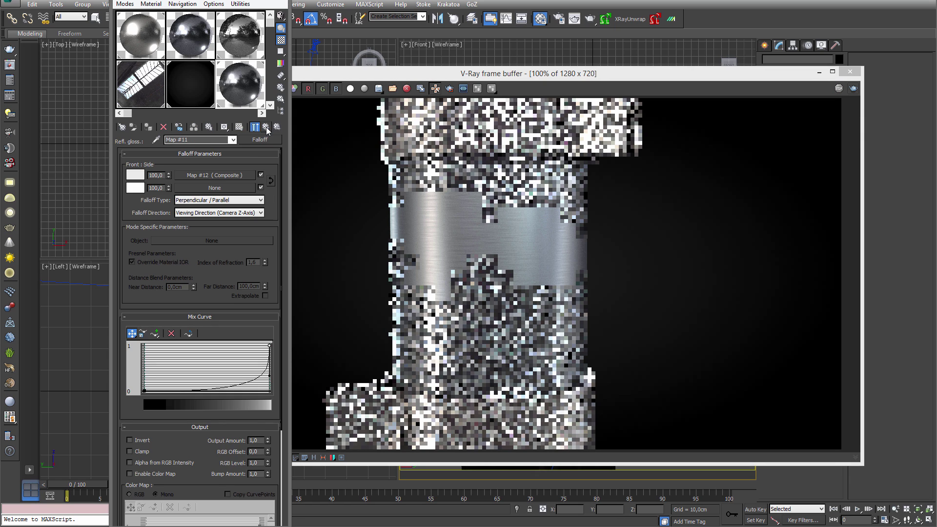
pyautogui.click(266, 127)
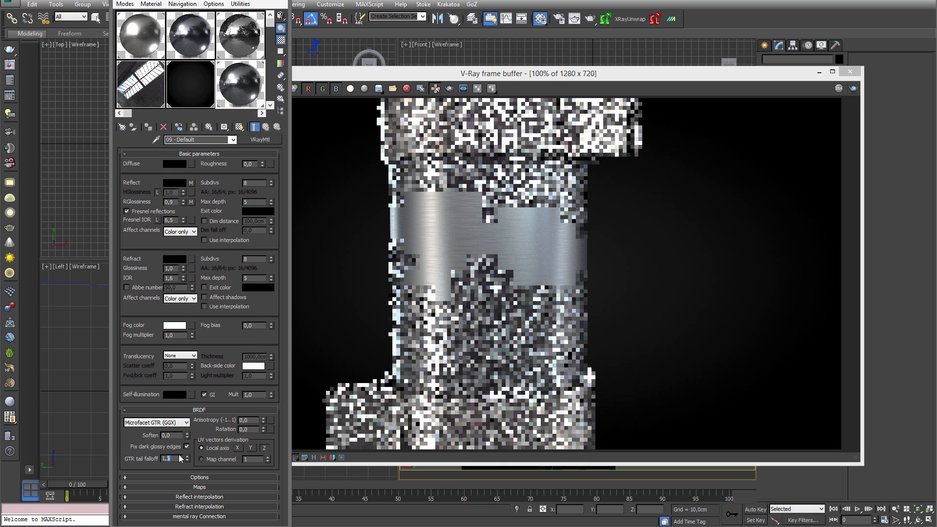
pyautogui.write('8')
pyautogui.press('Return')
pyautogui.click(509, 78)
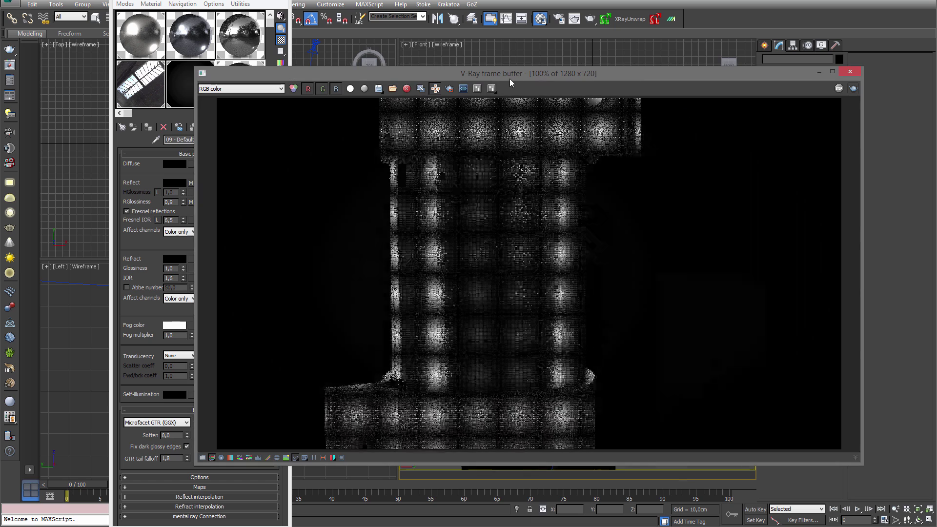
pyautogui.moveTo(510, 78); pyautogui.dragTo(580, 58)
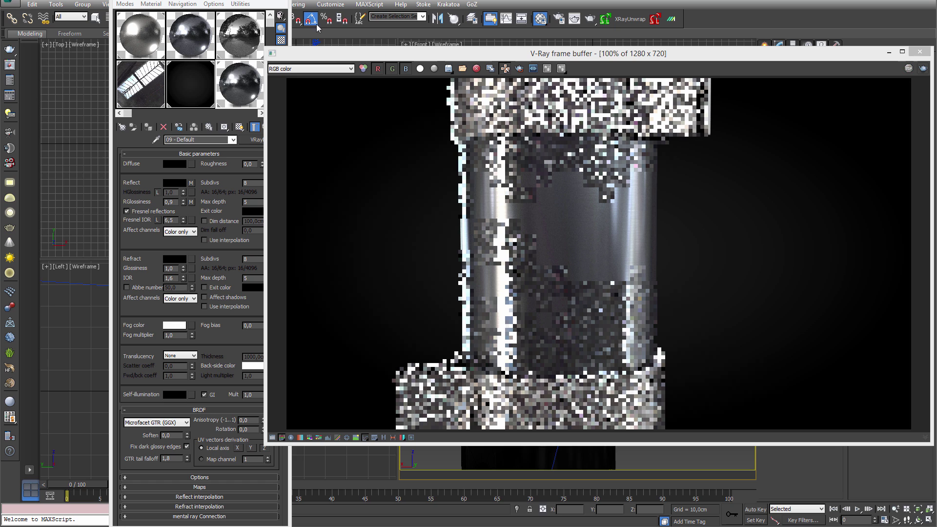
# Step: Set the render output size to 2500 by 1406 pixels
pyautogui.click(557, 18)
pyautogui.click(14, 8)
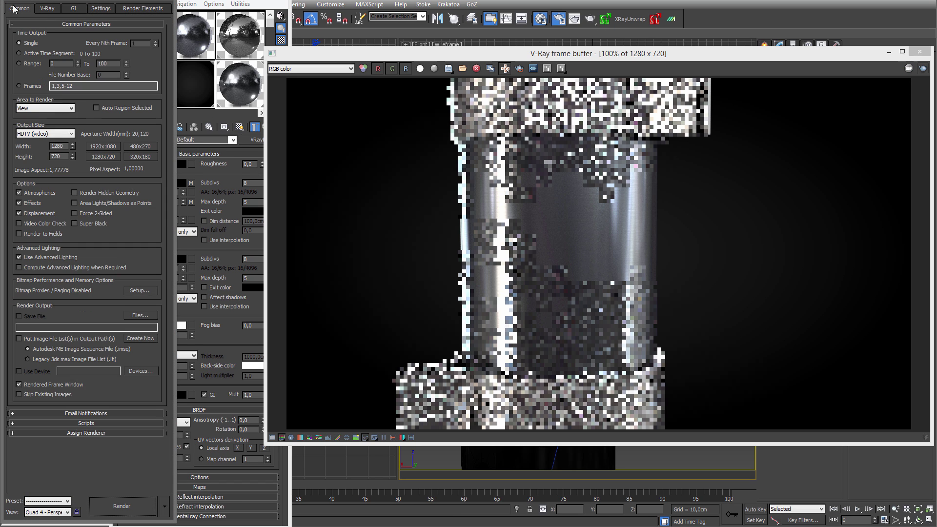
pyautogui.click(103, 146)
pyautogui.doubleClick(58, 146)
pyautogui.write('2500')
pyautogui.press('Return')
pyautogui.click(166, 1)
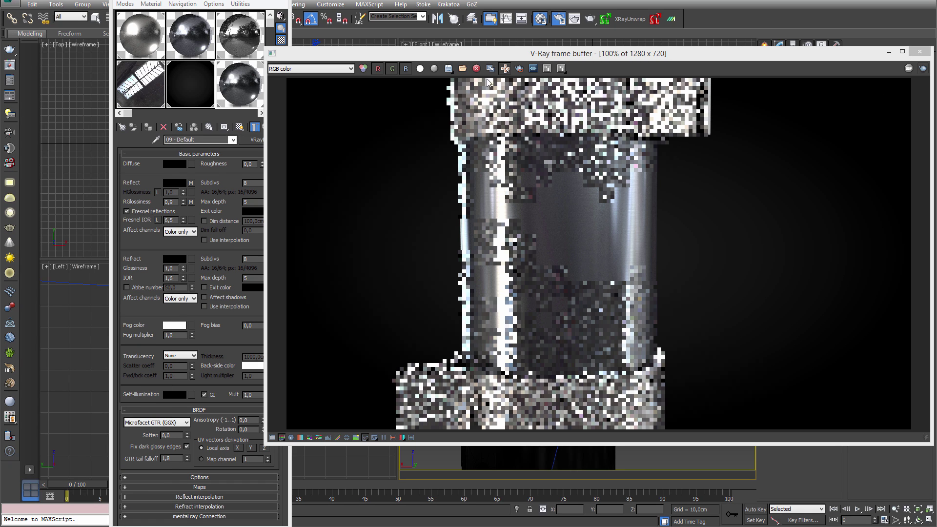
# Step: Set the adaptive image sampler's colour threshold to 0.01 in the V-Ray render settings
pyautogui.press('F10')
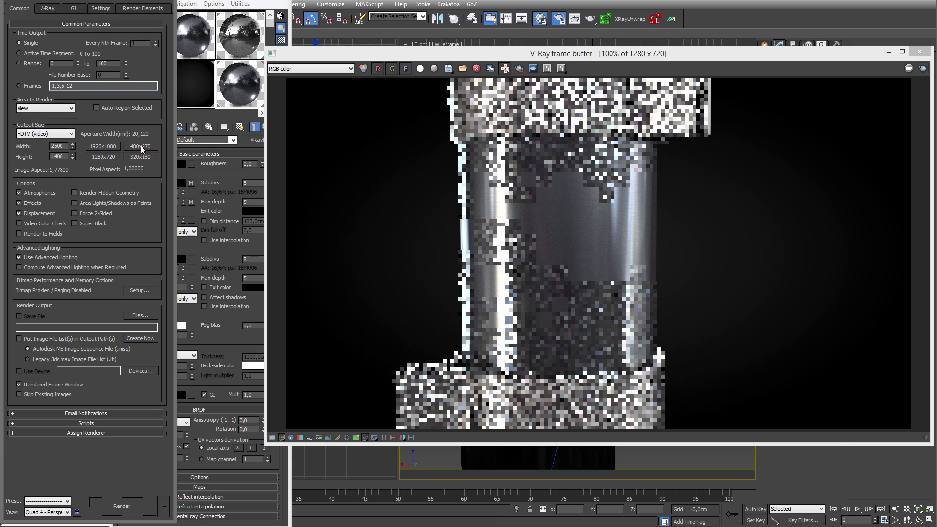
pyautogui.click(47, 9)
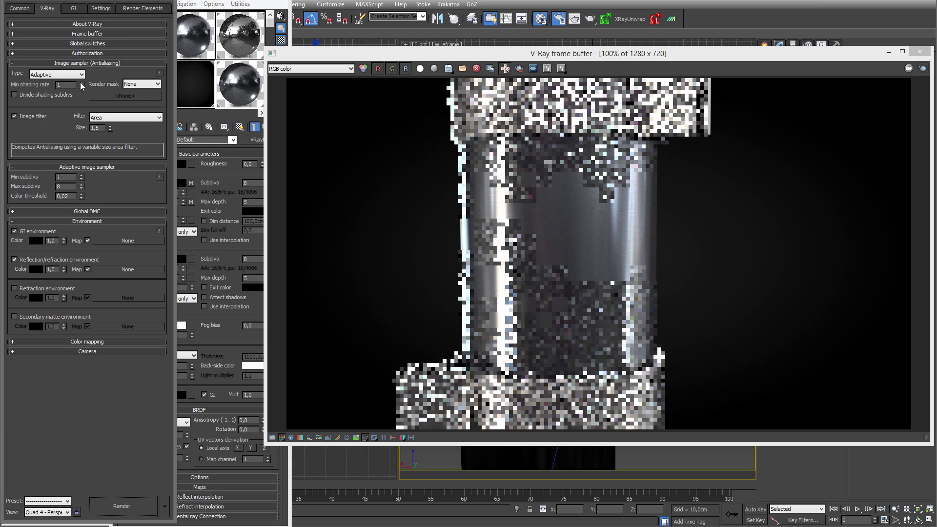
pyautogui.click(81, 198)
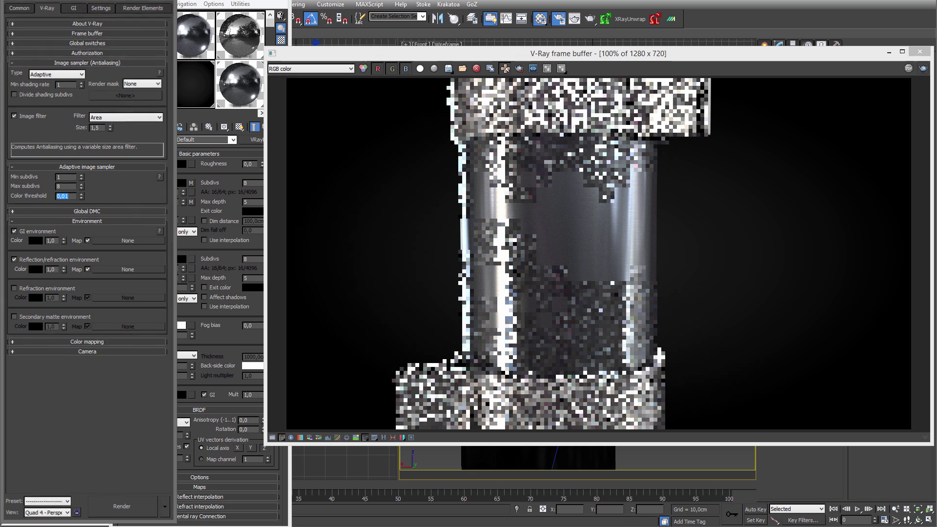
pyautogui.click(168, 1)
# Step: Check the material's reflection subdivisions and the V-Ray GI and sampler settings, and render the pipe at the new output size
pyautogui.click(242, 92)
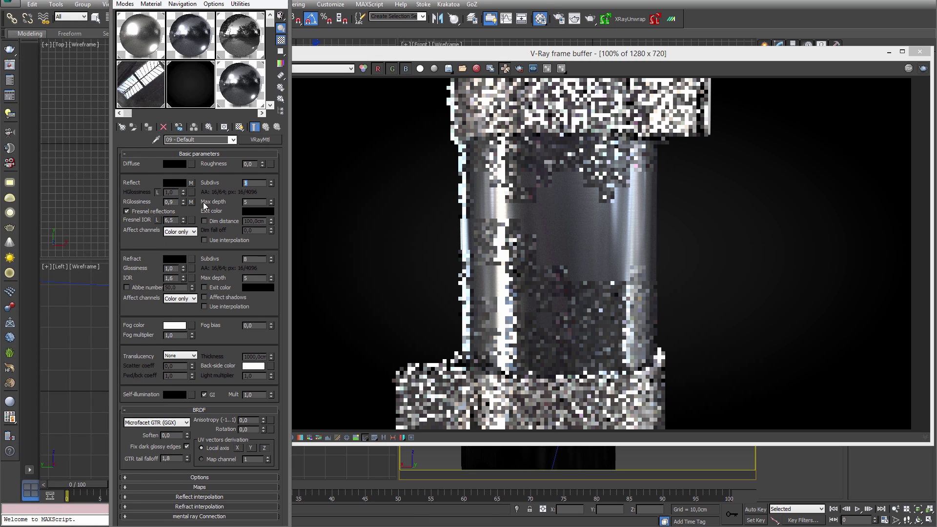
pyautogui.click(228, 183)
pyautogui.click(559, 18)
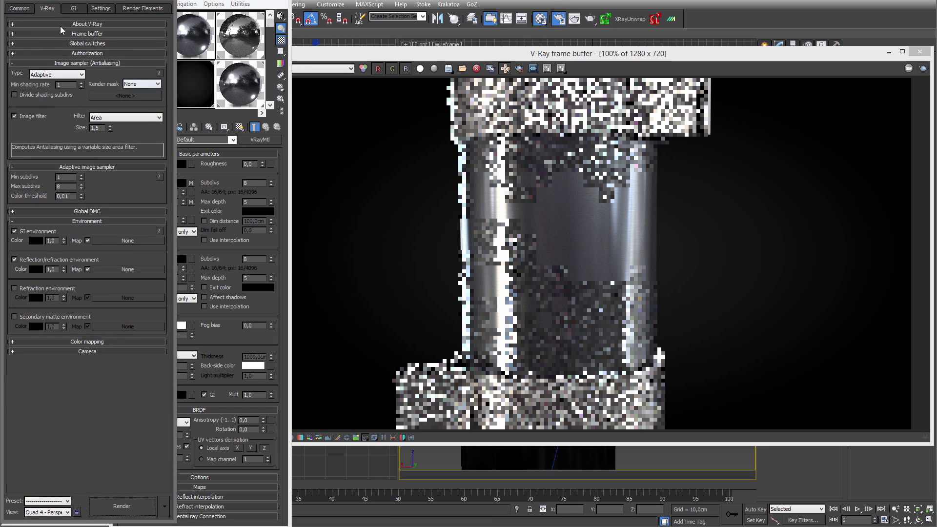
pyautogui.click(80, 10)
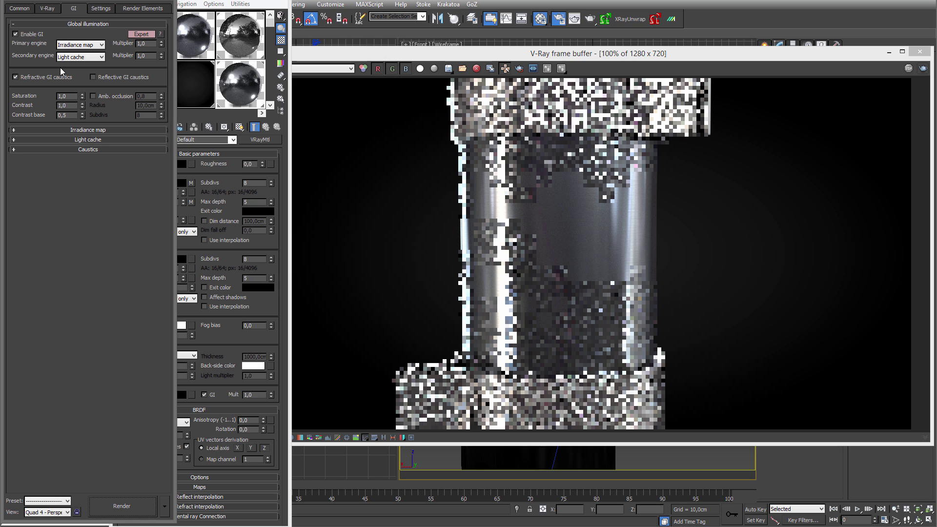
pyautogui.click(48, 8)
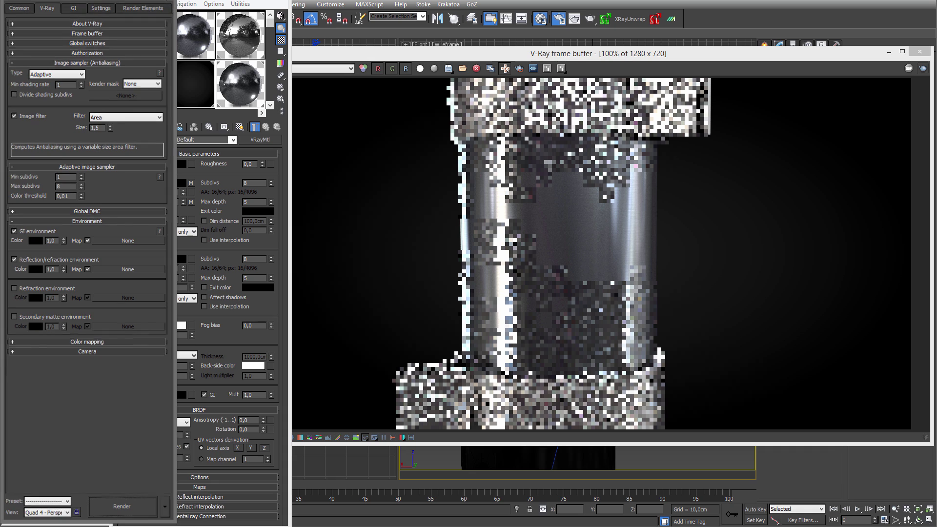
pyautogui.click(489, 20)
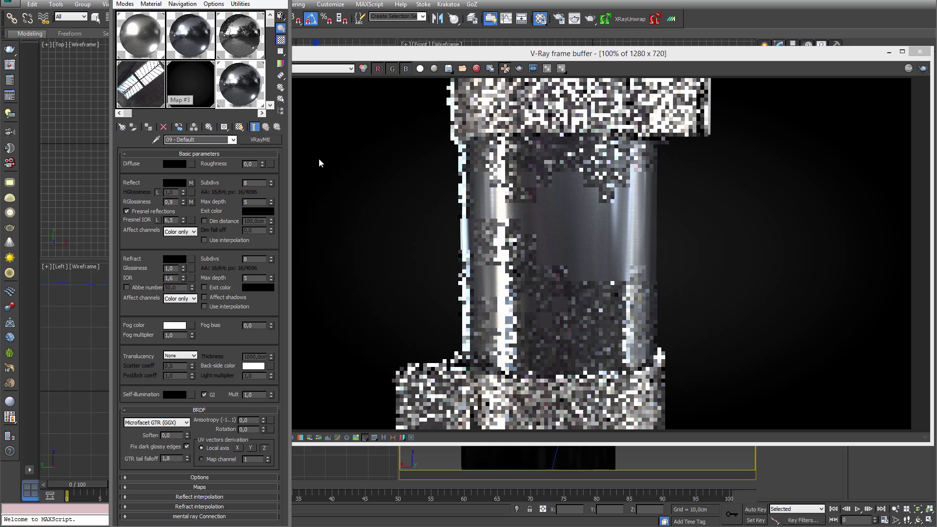
pyautogui.click(923, 69)
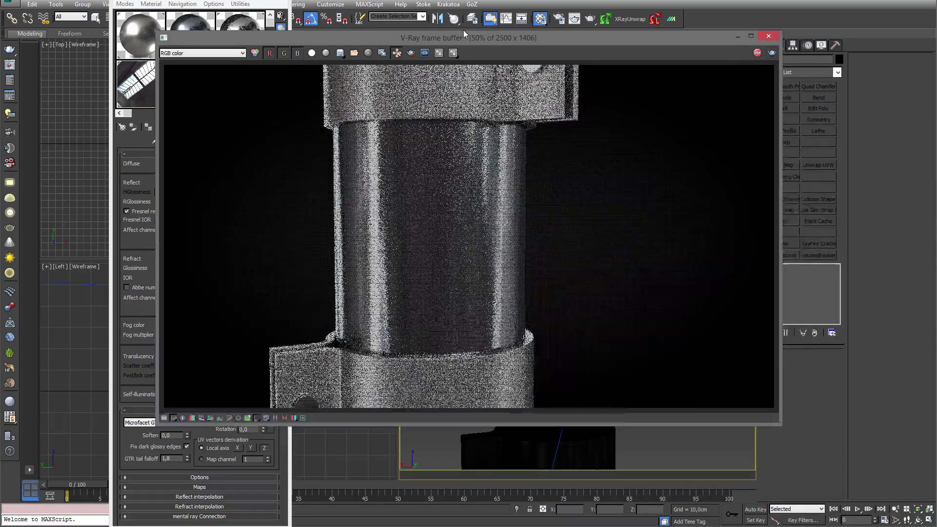
# Step: Examine the pipe's brushed surface in the V-Ray frame buffer at 100% and stop the render
pyautogui.moveTo(464, 34); pyautogui.dragTo(527, 36)
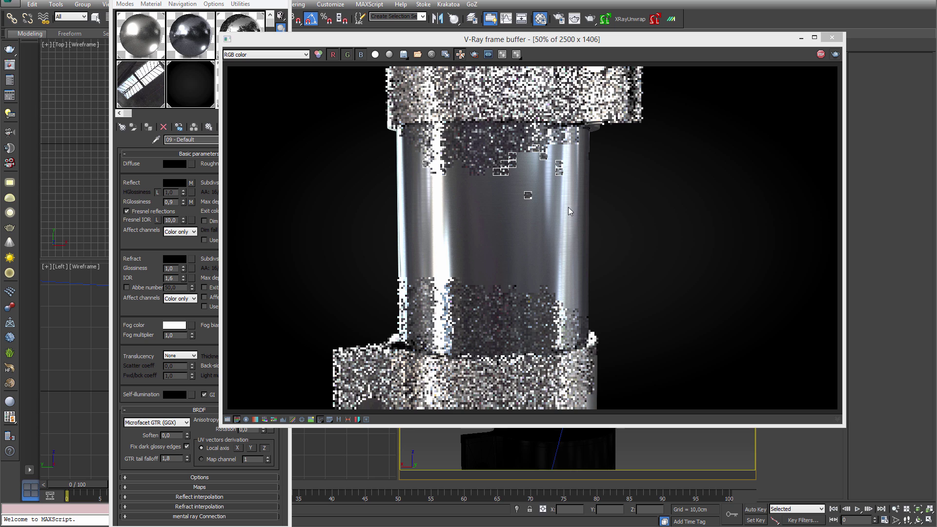
pyautogui.scroll(2, 564, 215)
pyautogui.moveTo(508, 227); pyautogui.dragTo(587, 173, button='middle')
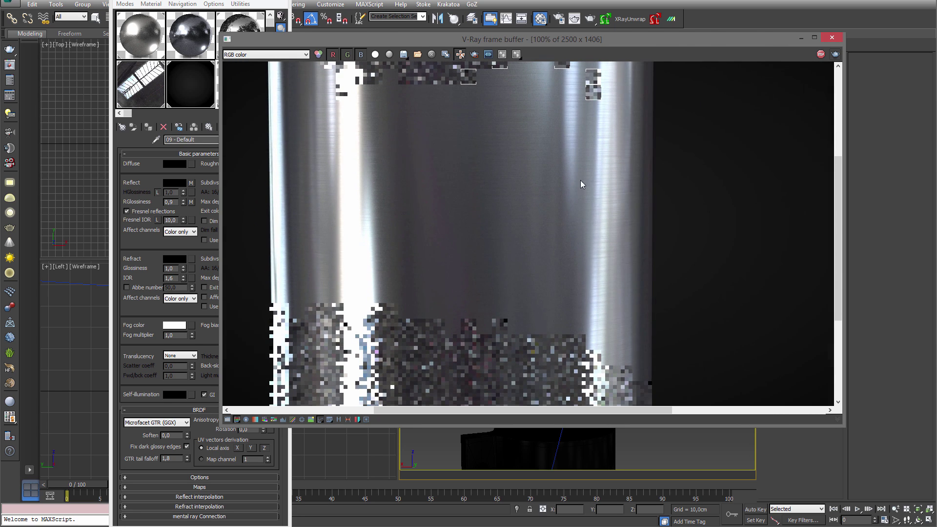
pyautogui.moveTo(546, 200); pyautogui.dragTo(569, 247, button='middle')
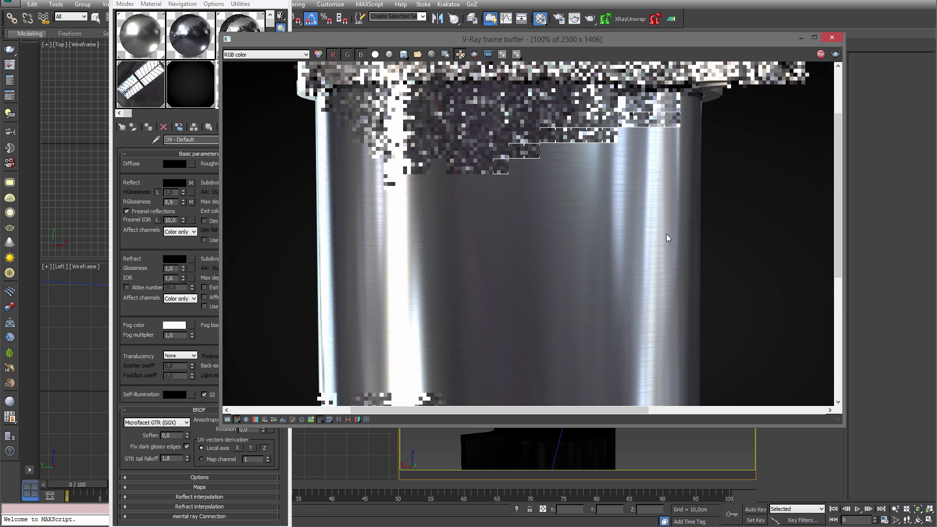
pyautogui.press('Escape')
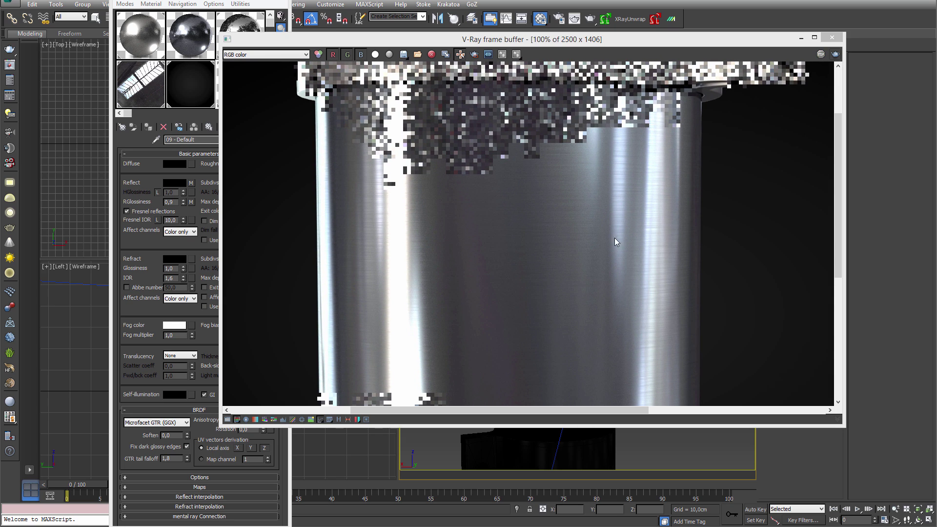
# Step: Set the material's reflection glossiness value to 1.0 alongside its Falloff map
pyautogui.click(191, 202)
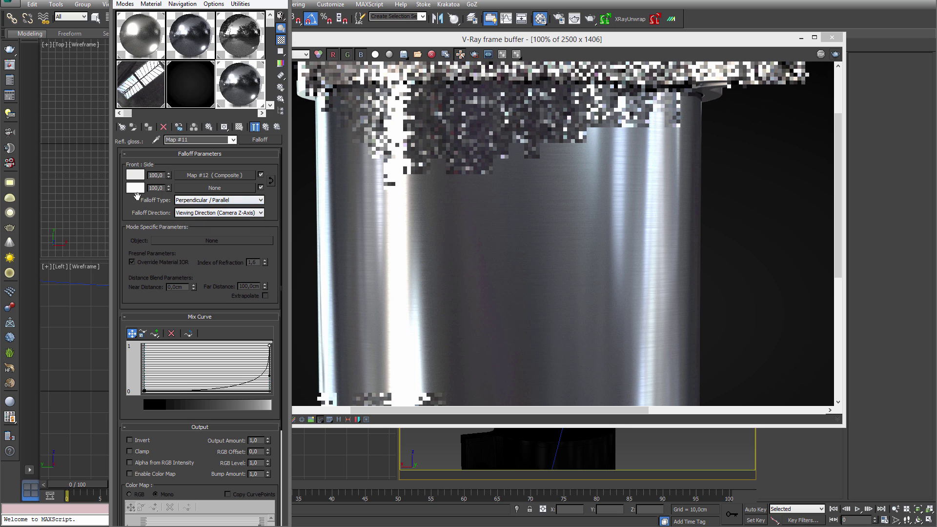
pyautogui.click(265, 127)
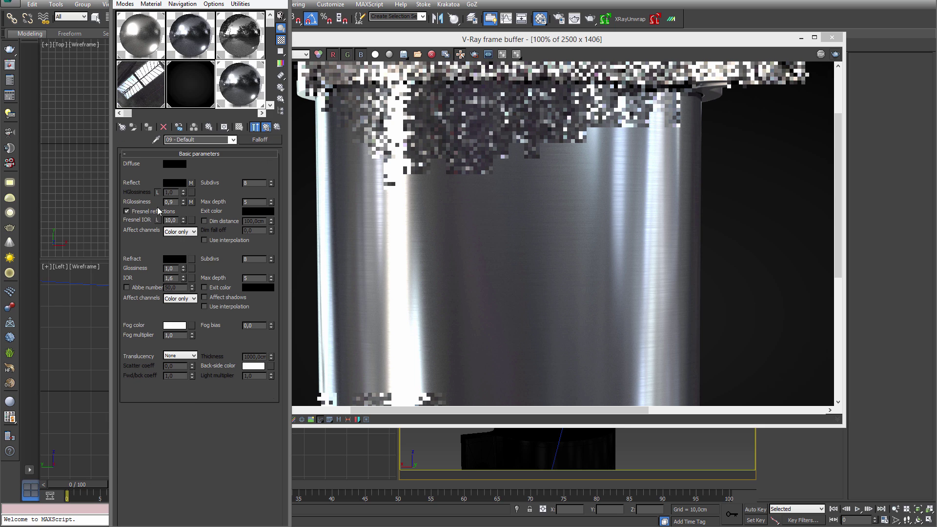
pyautogui.moveTo(188, 338); pyautogui.dragTo(186, 203)
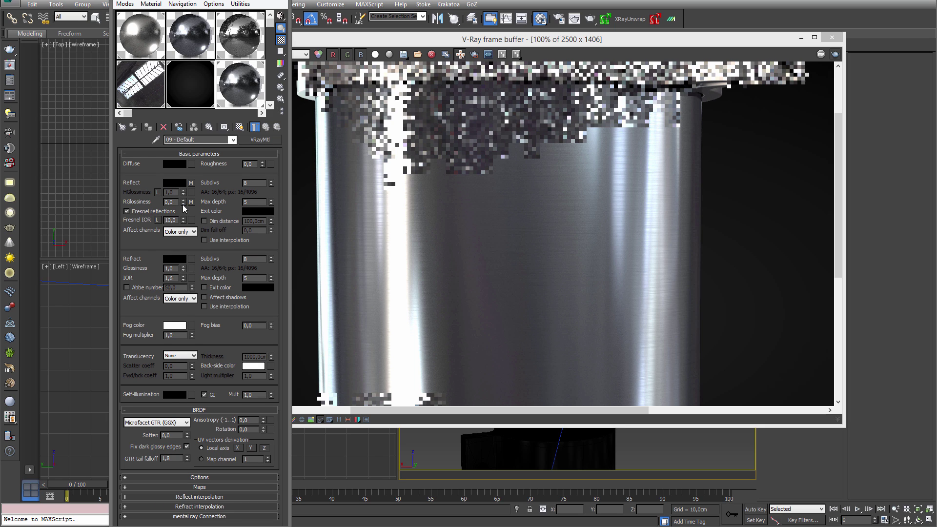
# Step: Try a grey value of about 0.789 for the Color Correction base colour in Layer 1 of the glossiness Composite
pyautogui.click(191, 202)
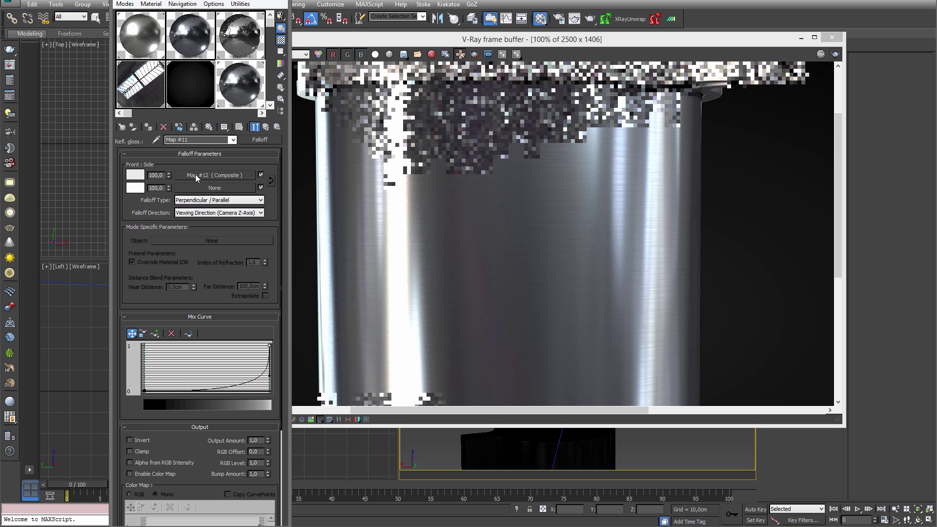
pyautogui.click(209, 174)
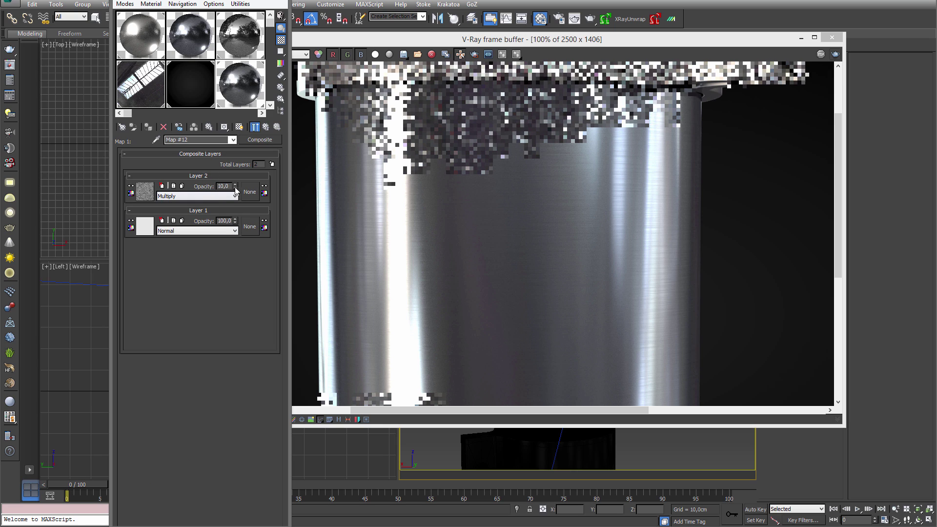
pyautogui.click(148, 230)
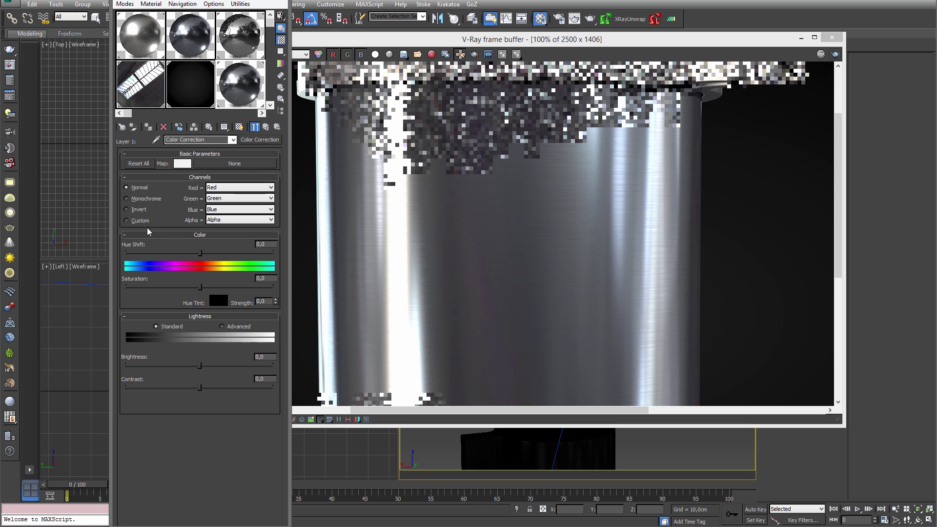
pyautogui.click(183, 164)
pyautogui.moveTo(480, 139); pyautogui.dragTo(480, 141)
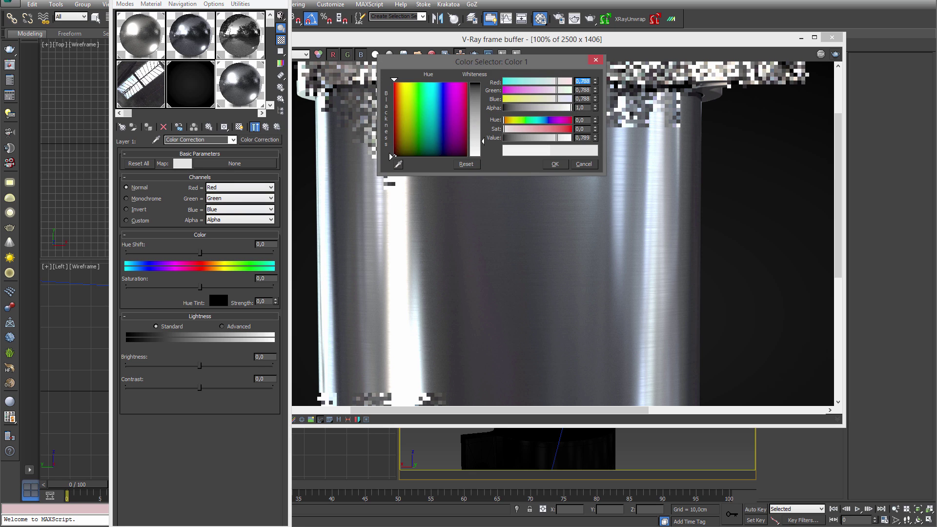
# Step: Enlarge the material preview, try a base grey value of 0.75, and cancel the colour change and return to the material
pyautogui.click(242, 87)
pyautogui.doubleClick(242, 86)
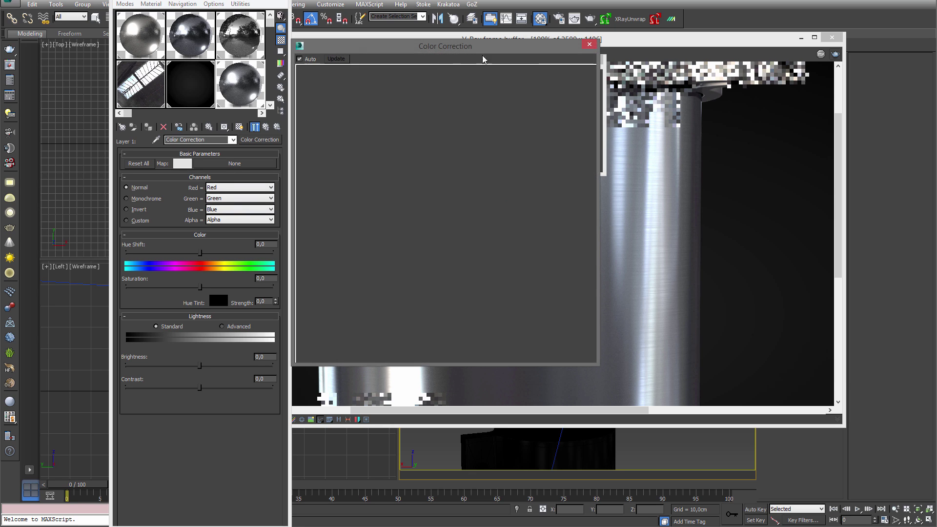
pyautogui.moveTo(483, 46); pyautogui.dragTo(767, 63)
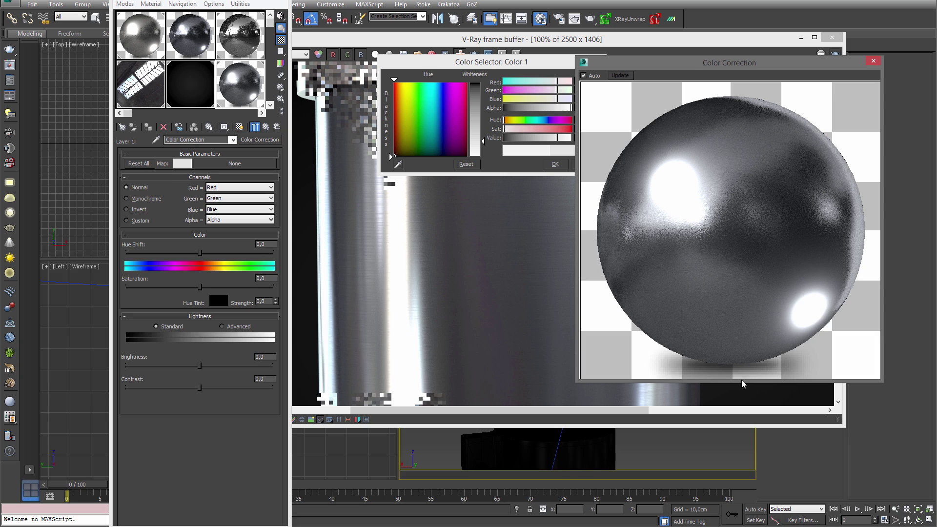
pyautogui.moveTo(747, 379); pyautogui.dragTo(747, 261)
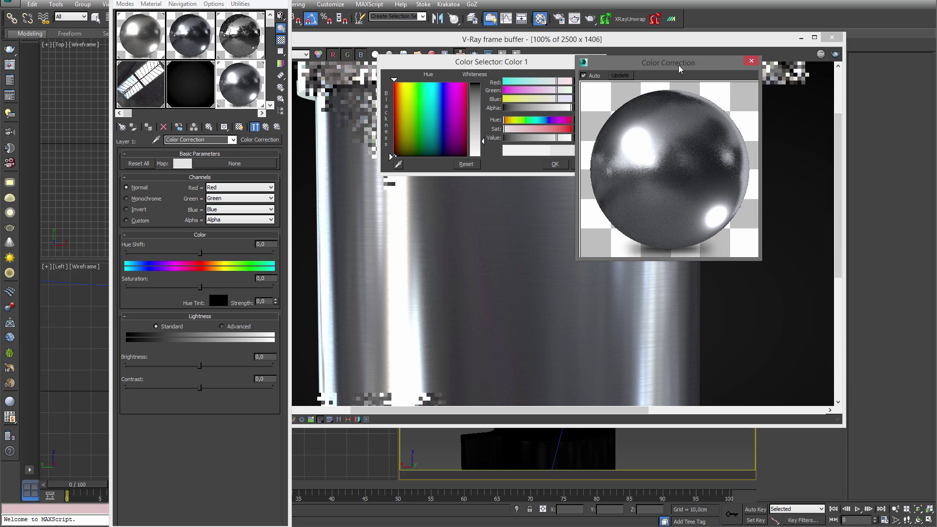
pyautogui.moveTo(661, 69); pyautogui.dragTo(709, 69)
pyautogui.moveTo(483, 142); pyautogui.dragTo(483, 145)
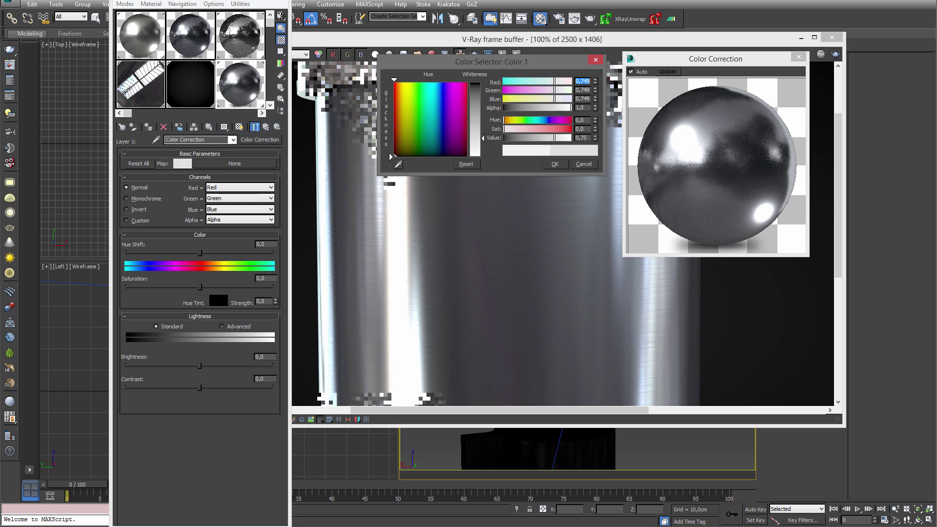
pyautogui.click(584, 164)
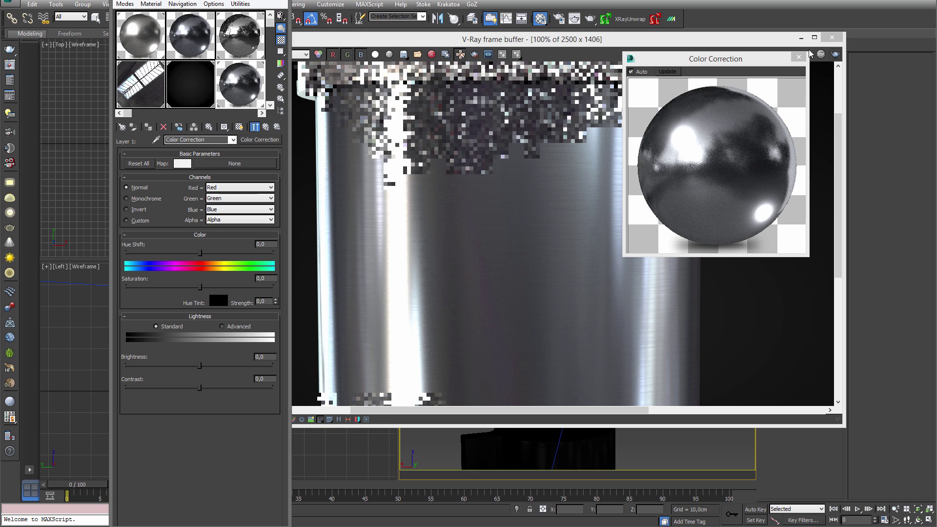
pyautogui.click(799, 57)
pyautogui.click(265, 127)
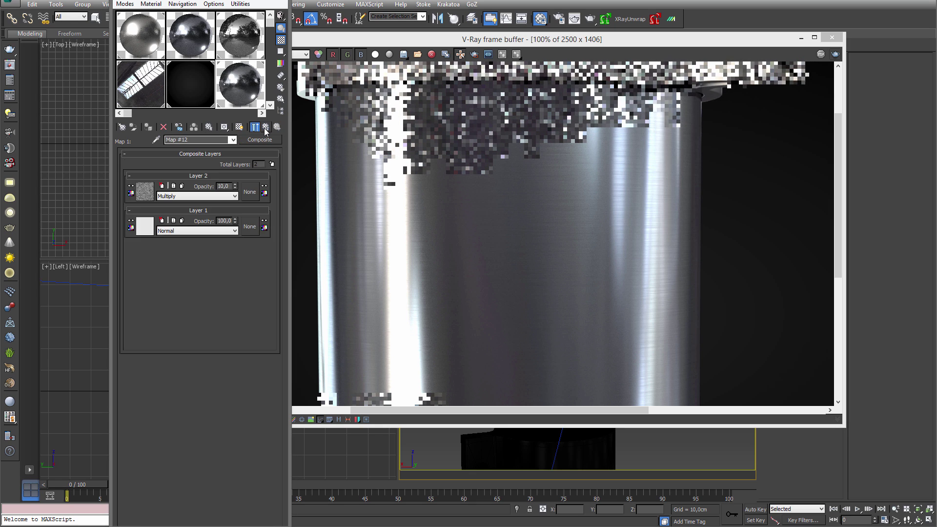
pyautogui.click(265, 127)
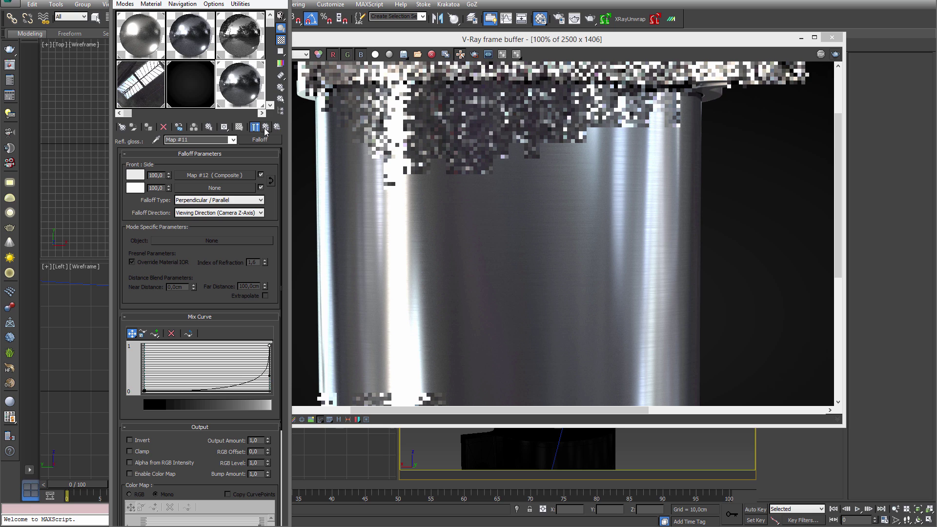
pyautogui.click(265, 128)
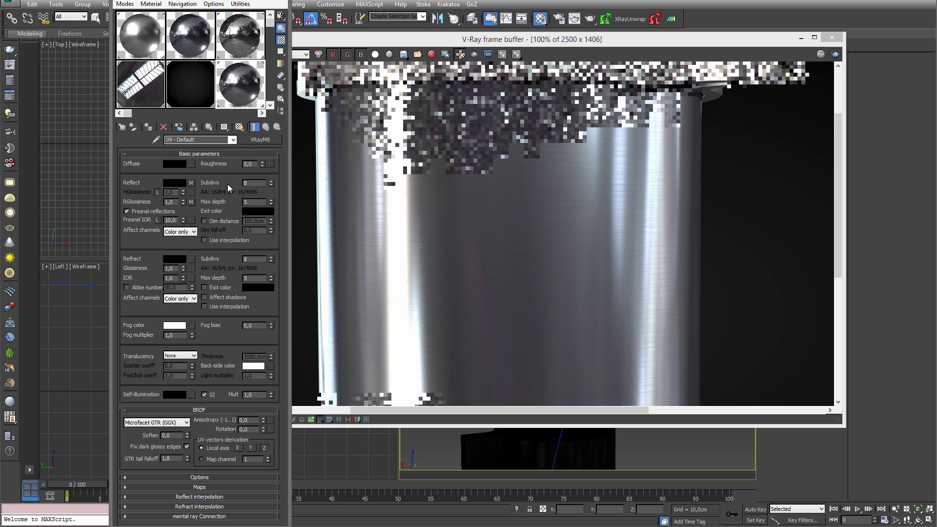
# Step: Try an X size of 1000 for the Layer 1 BerconNoise in the reflection map's nested Composite, and restore it to 3
pyautogui.click(191, 183)
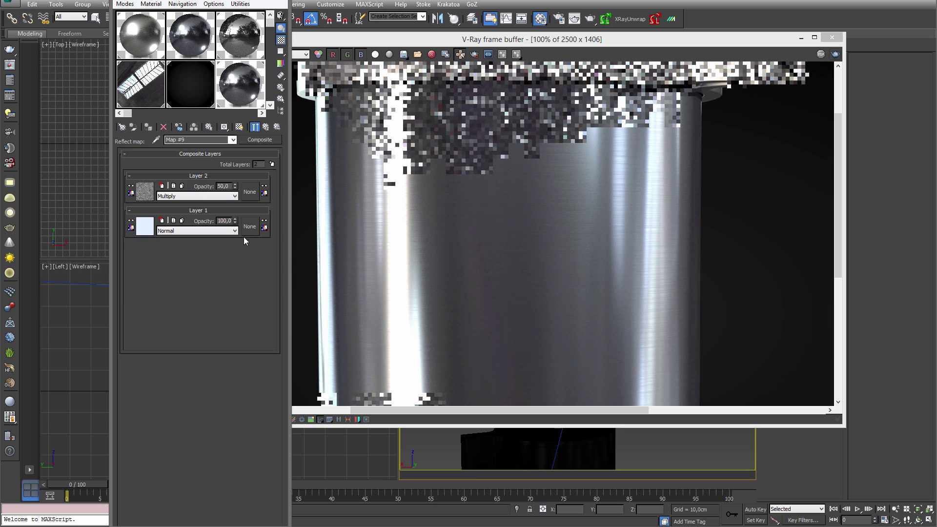
pyautogui.click(144, 191)
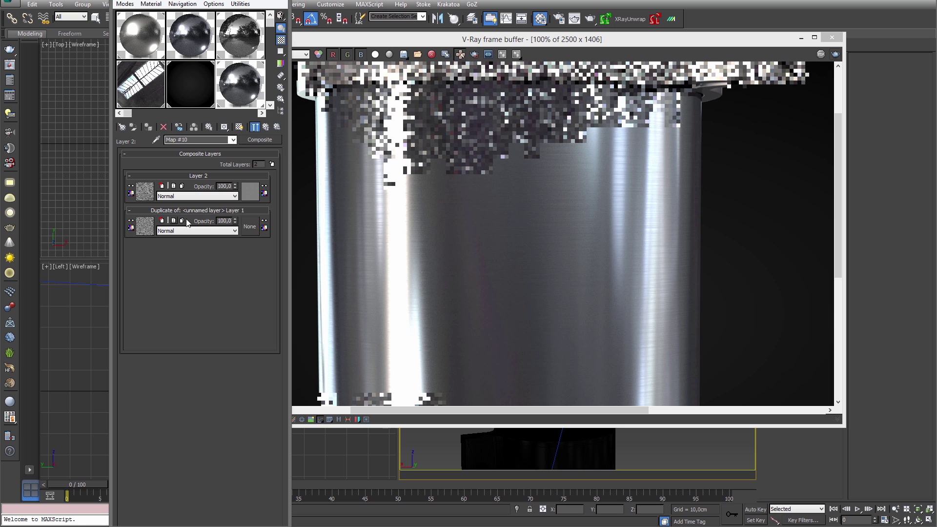
pyautogui.click(144, 230)
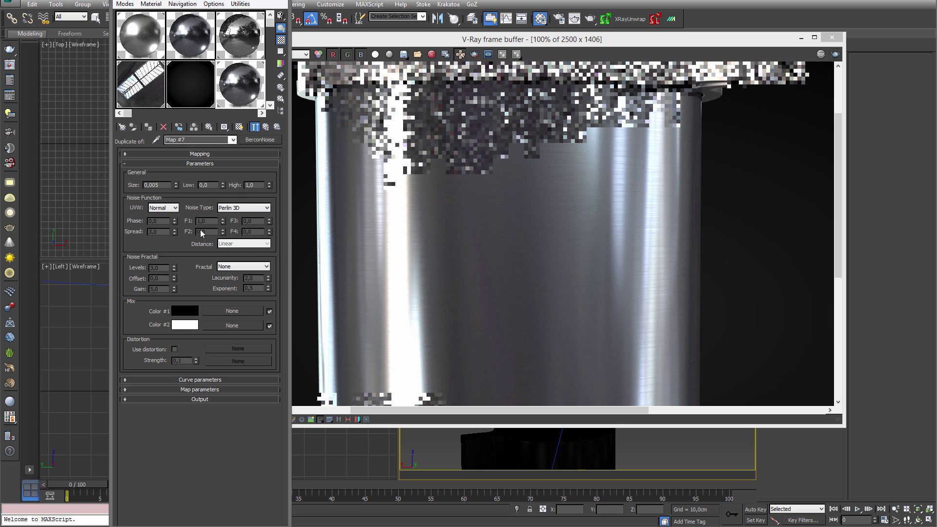
pyautogui.click(202, 154)
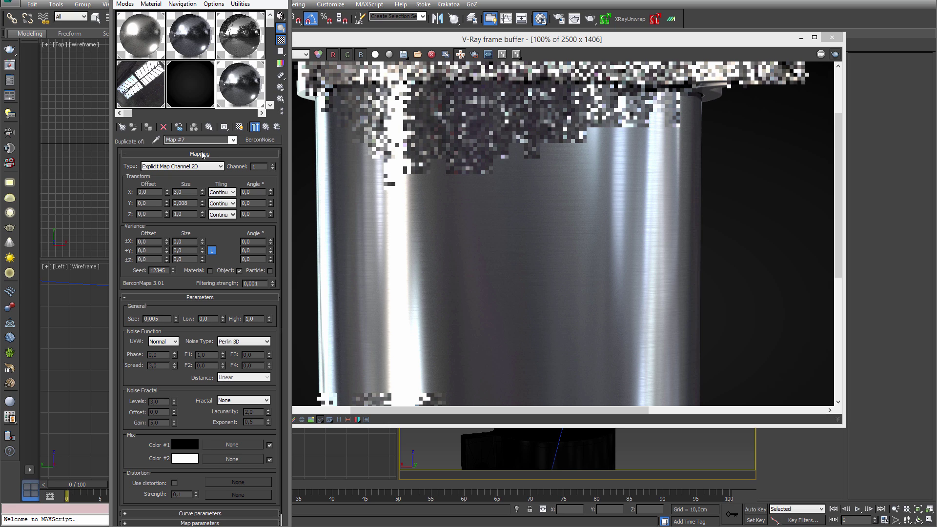
pyautogui.write('1000')
pyautogui.press('Return')
pyautogui.write('3')
pyautogui.press('Return')
pyautogui.click(266, 128)
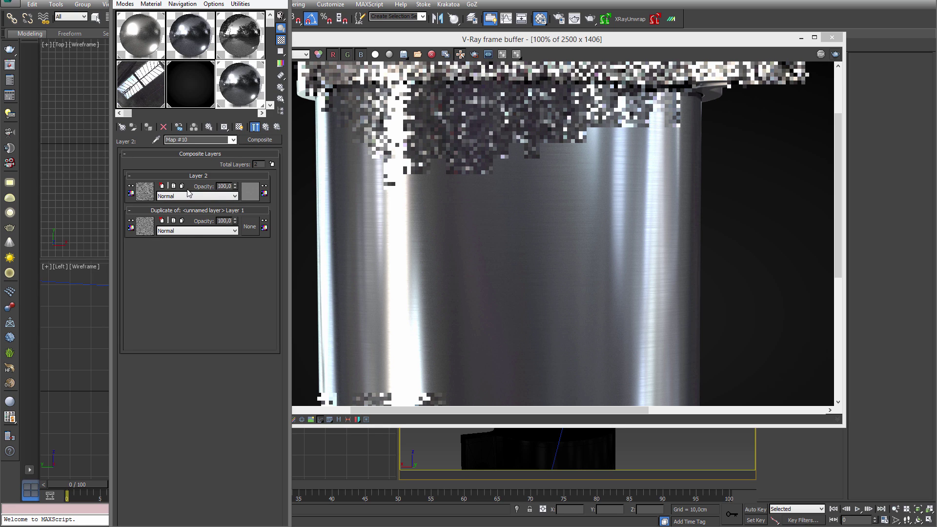
# Step: Review the nested Composite's Layer 2 BerconNoise mapping and the mask noise parameters, and return to the base material
pyautogui.click(144, 191)
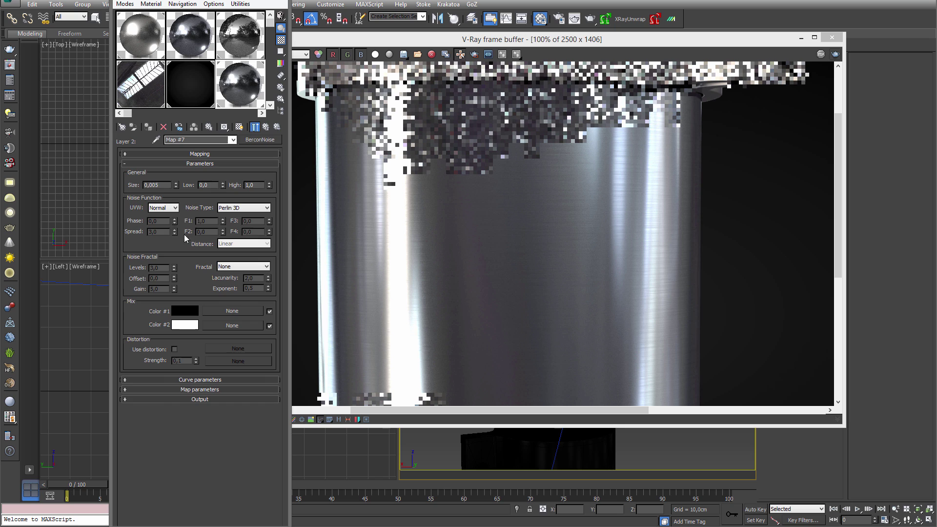
pyautogui.click(178, 154)
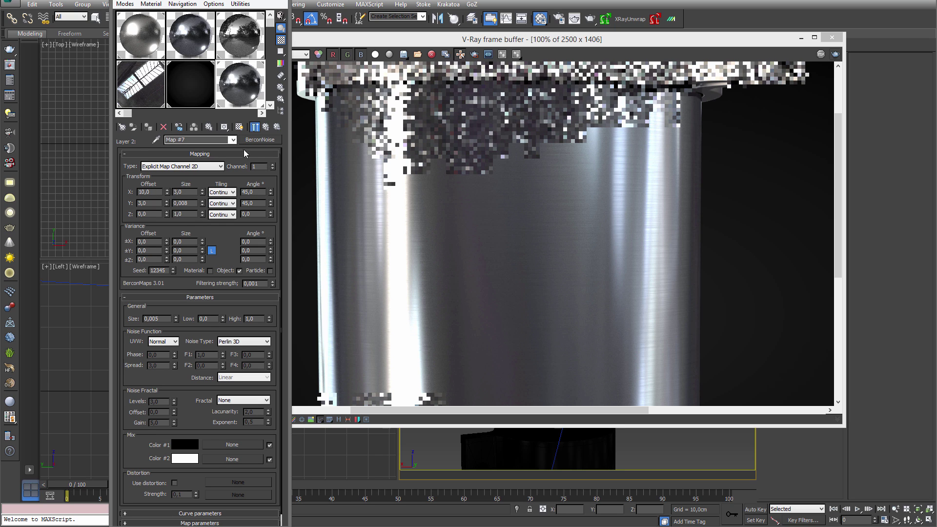
pyautogui.click(266, 128)
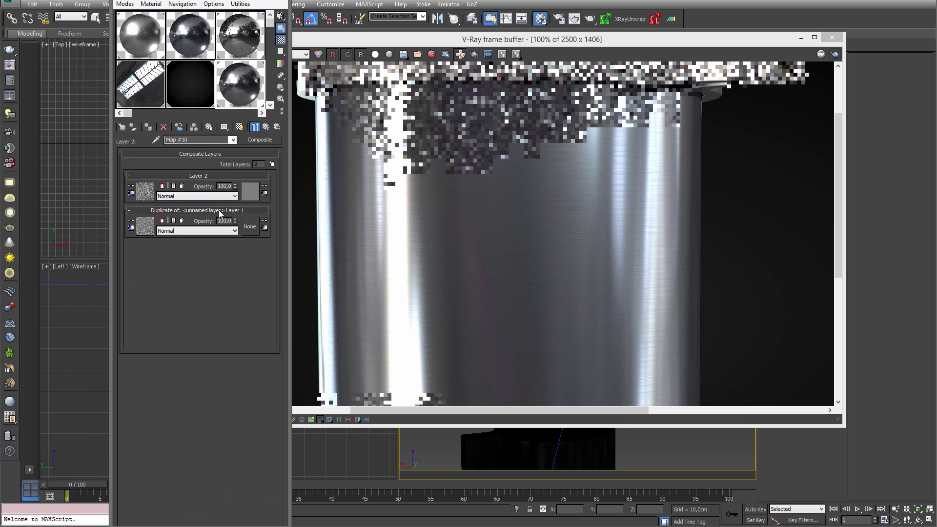
pyautogui.click(251, 192)
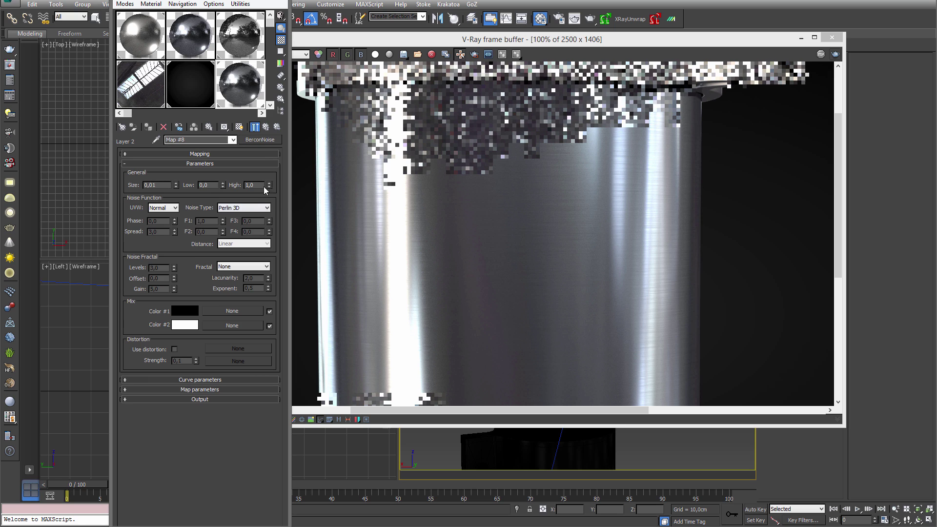
pyautogui.press('Up')
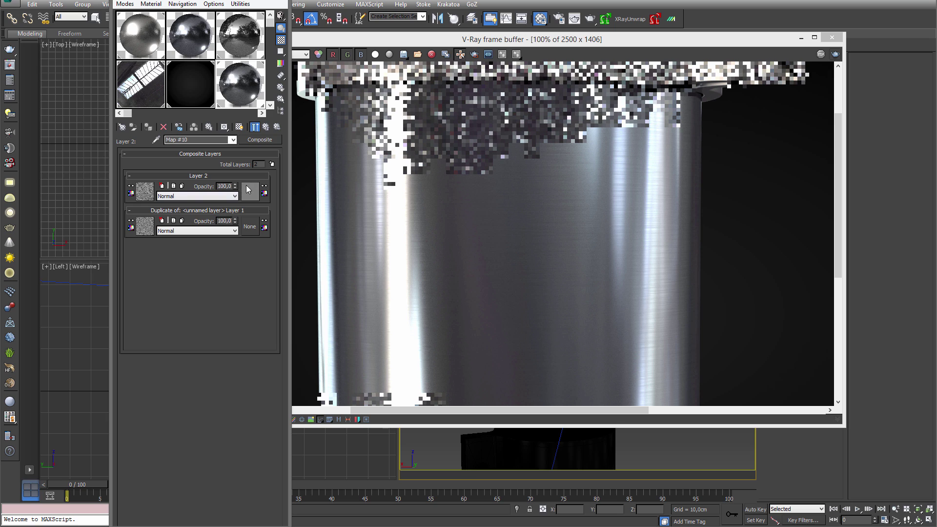
pyautogui.click(266, 127)
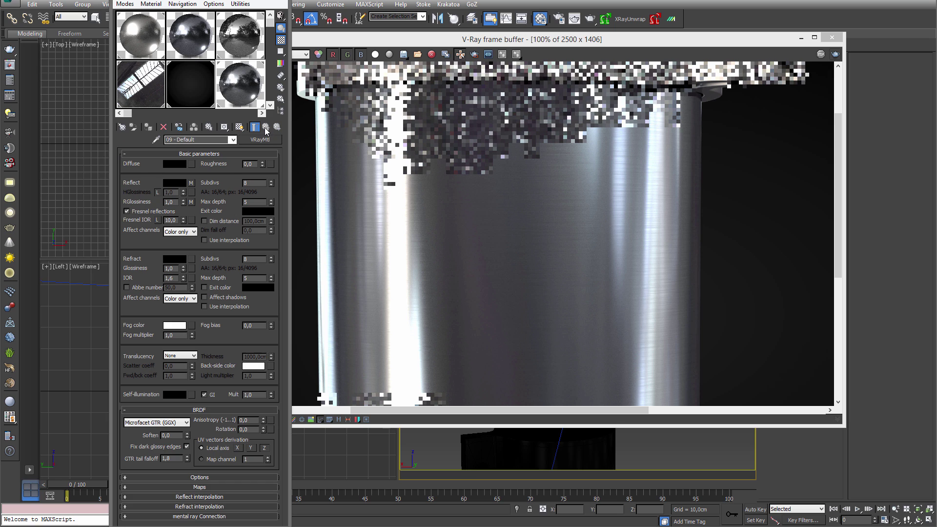